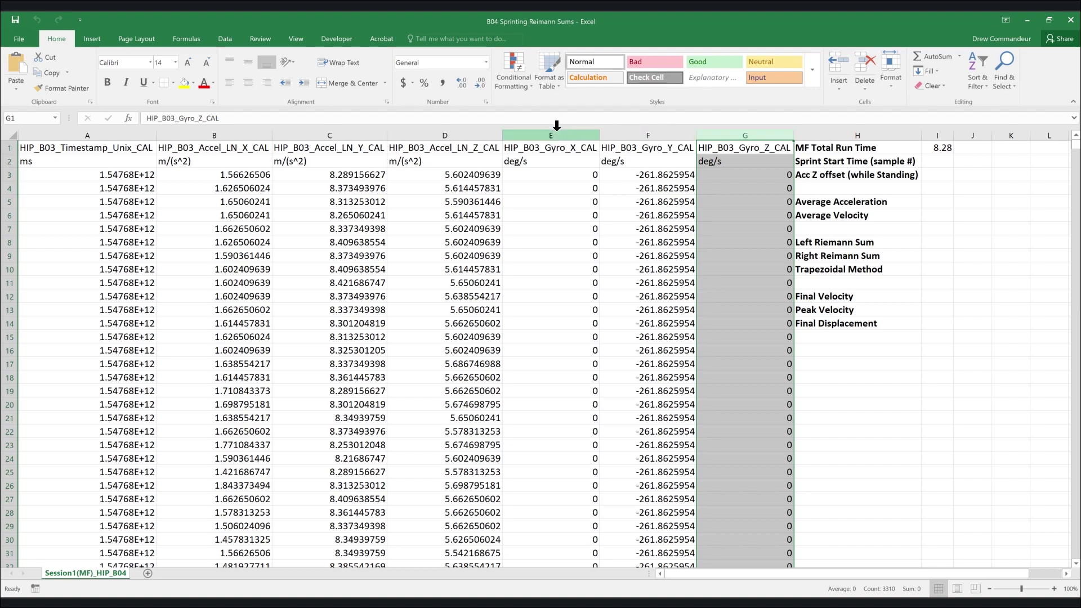
Delete the three gyro columns E through G from the sheet
right_click(557, 136)
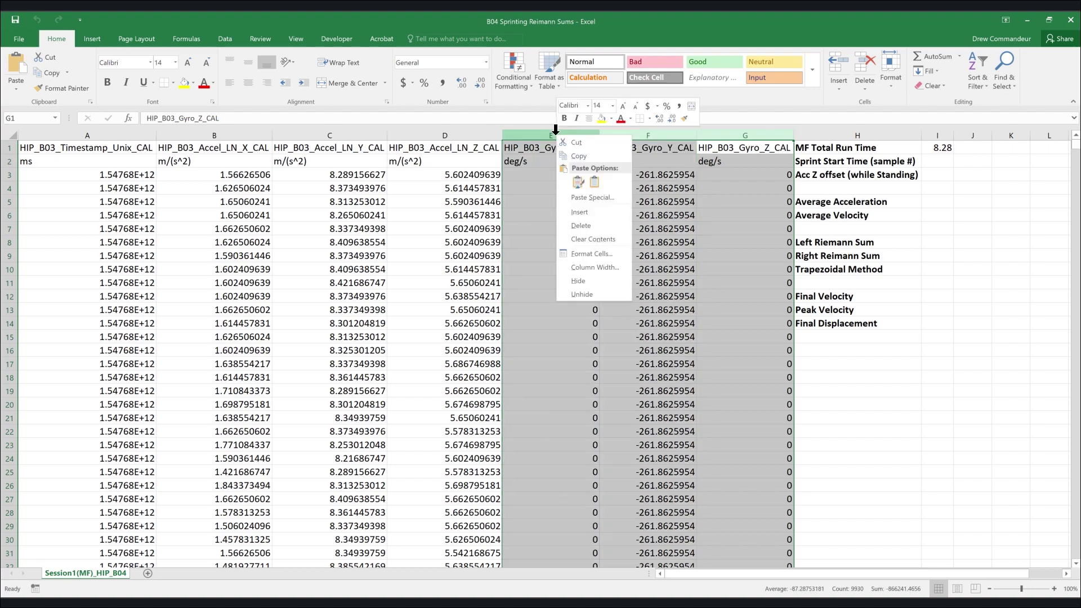
left_click(580, 225)
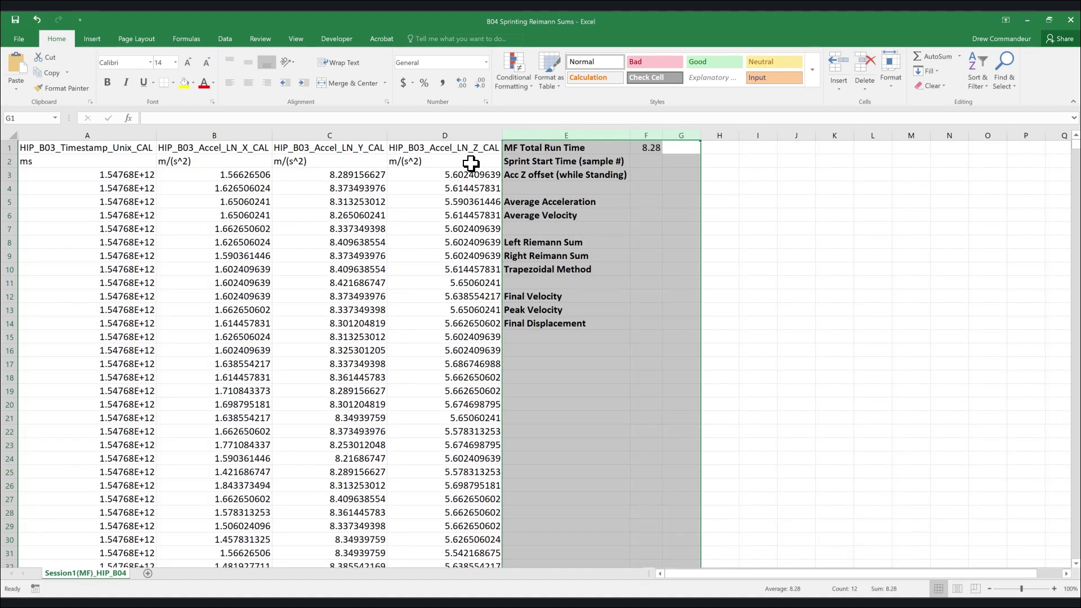
Plot the HIP_B03_Accel_LN_Y_CAL column as a scatter chart with straight lines and enlarge the chart
left_click(374, 135)
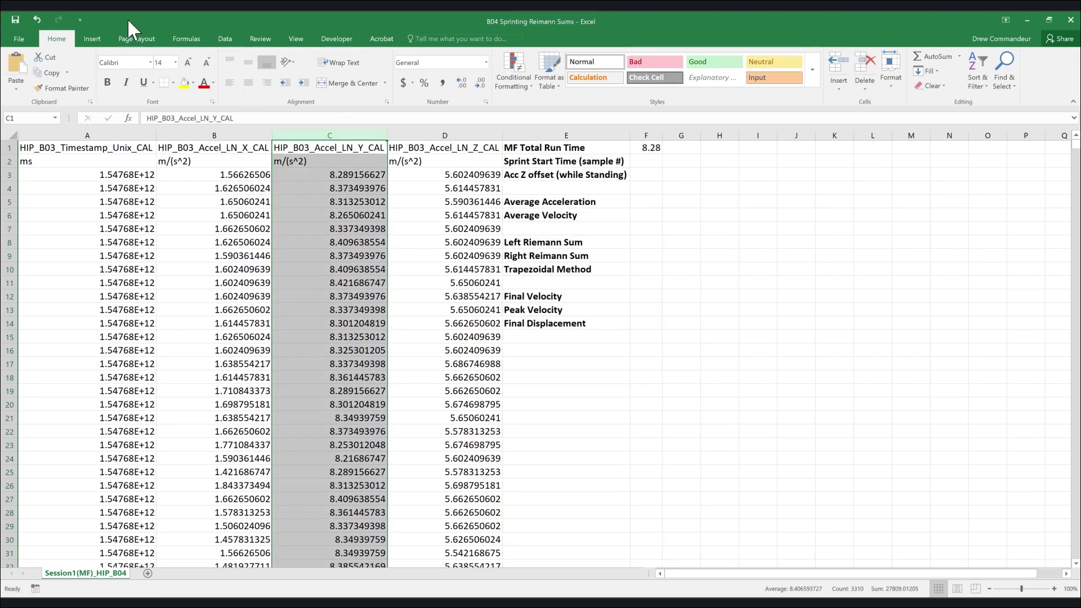
left_click(93, 38)
left_click(465, 85)
left_click(526, 116)
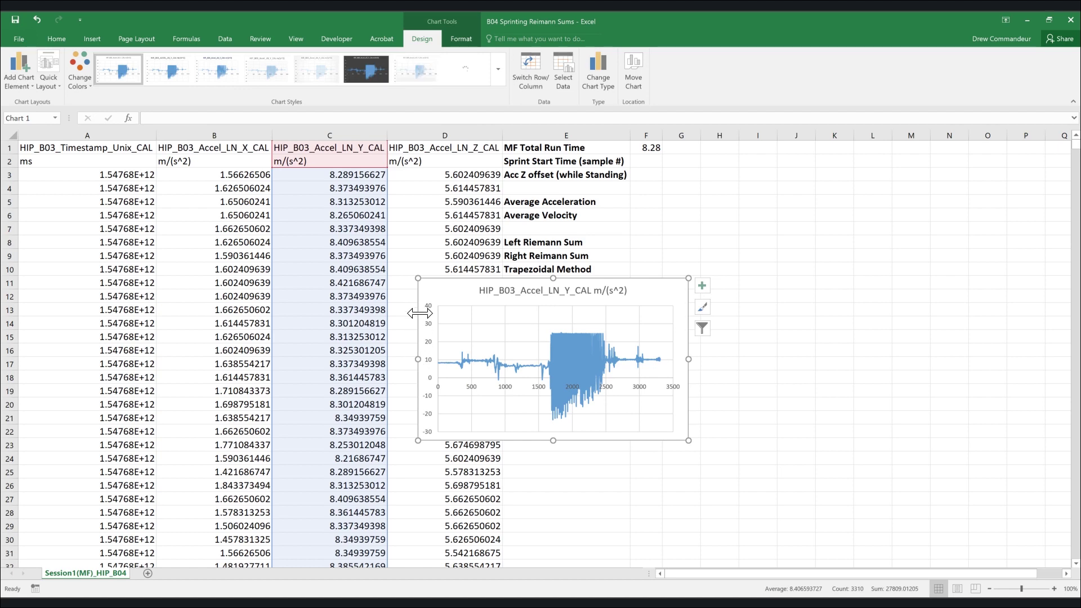
left_click_drag(409, 277, 118, 177)
left_click_drag(507, 194, 697, 204)
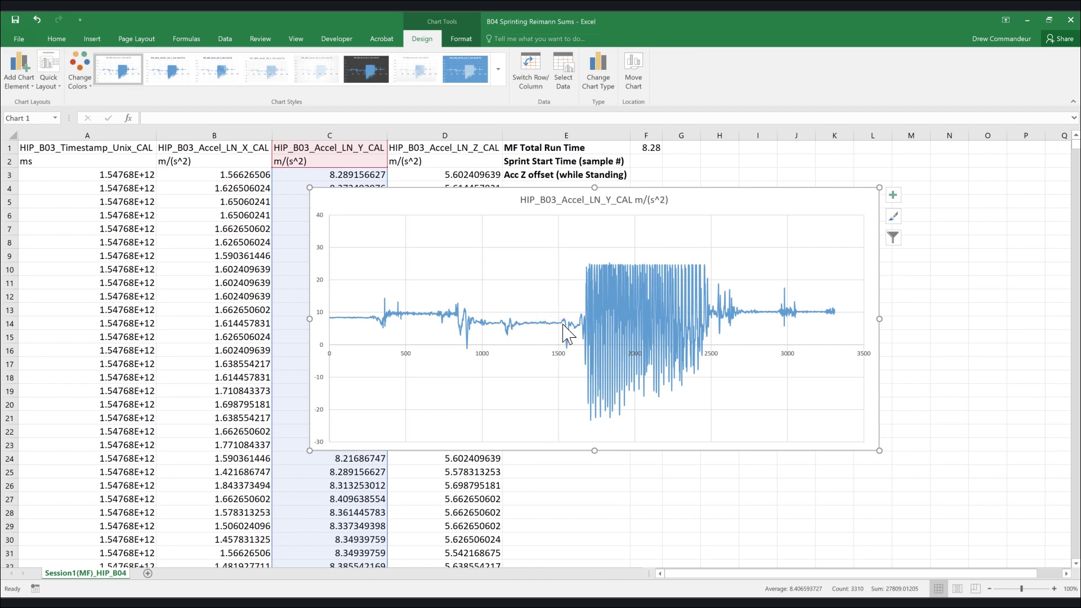
Narrow the chart's horizontal axis to start at 1350, and record 1675 as the sprint start sample in F2
double_click(555, 353)
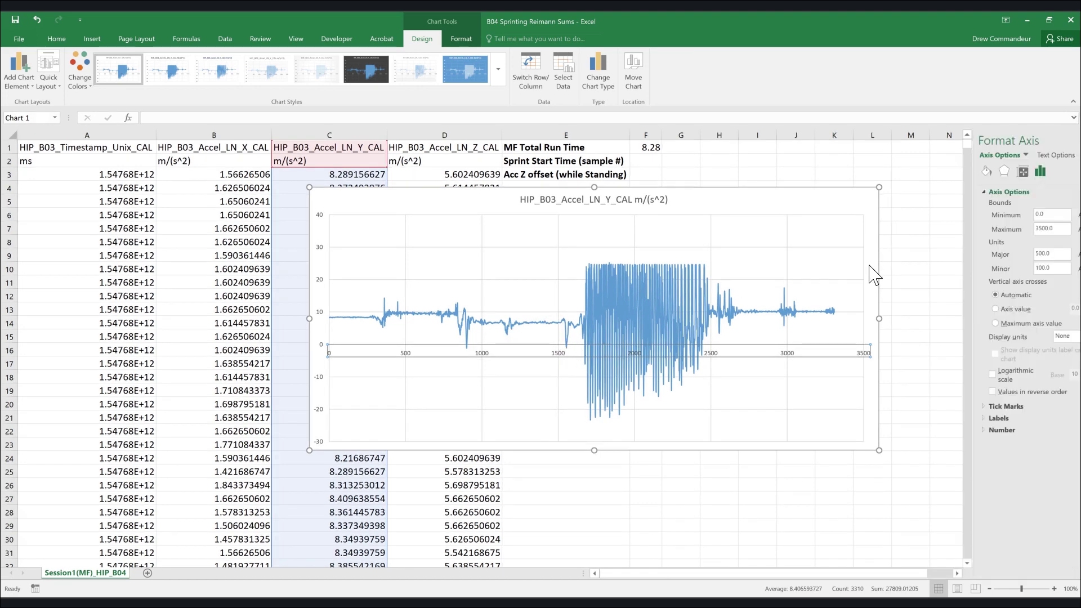
left_click_drag(1023, 216, 969, 219)
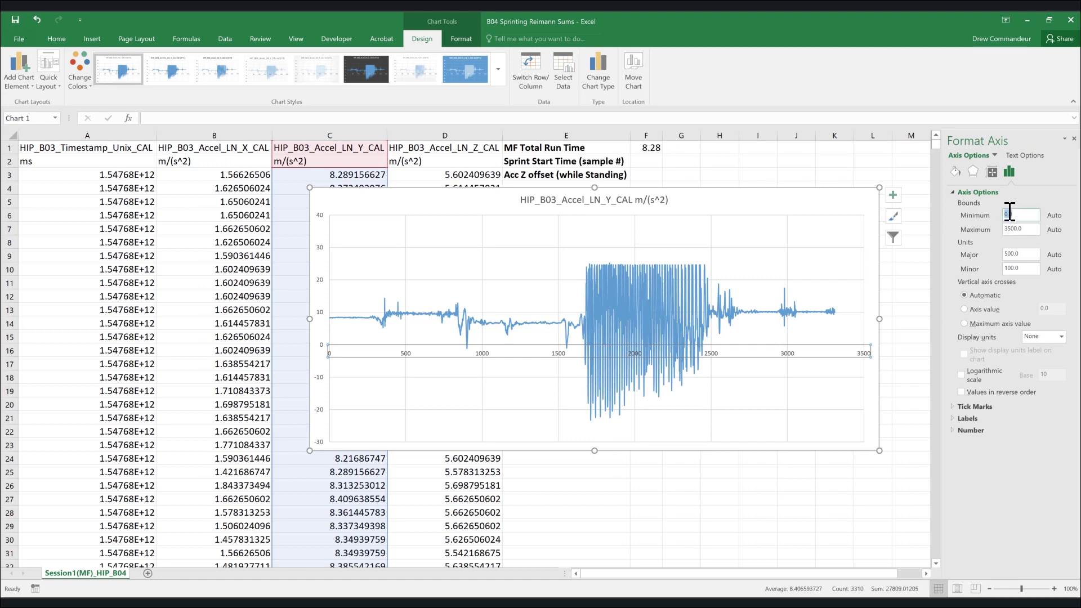
key("Return")
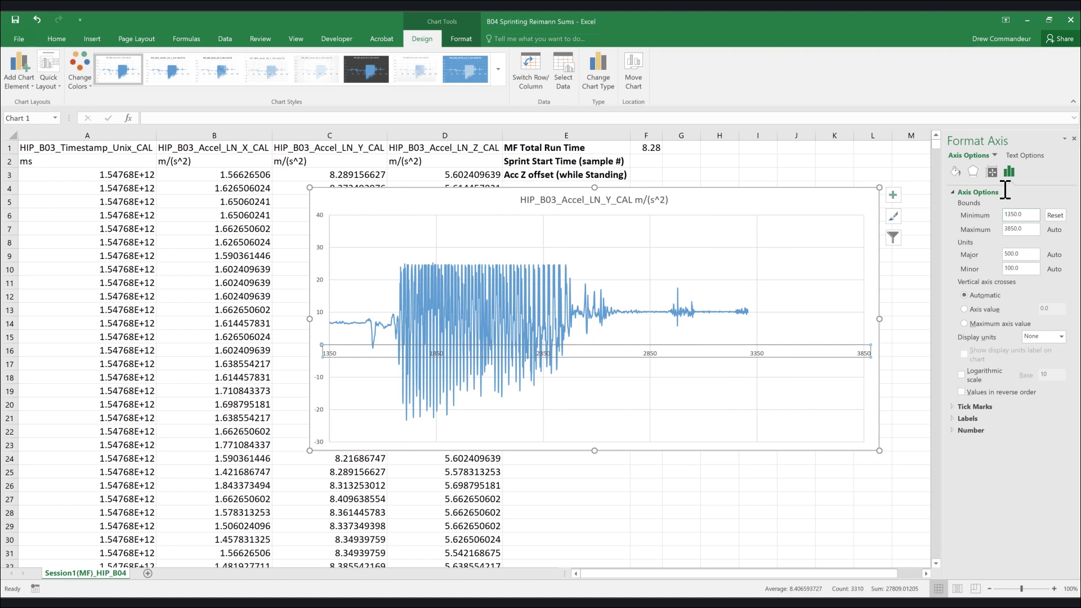
left_click_drag(1028, 229, 990, 229)
key("Return")
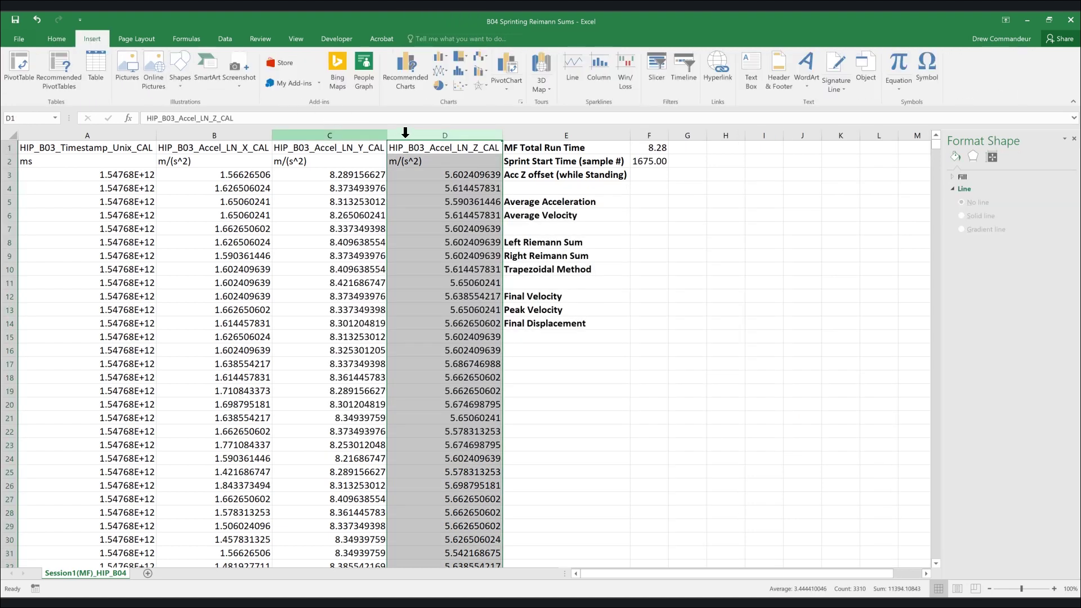
Plot the HIP_B03_Accel_LN_Z_CAL column as a scatter chart and set its horizontal axis minimum to 2500, moving the chart clear of F3
left_click(460, 86)
left_click(465, 118)
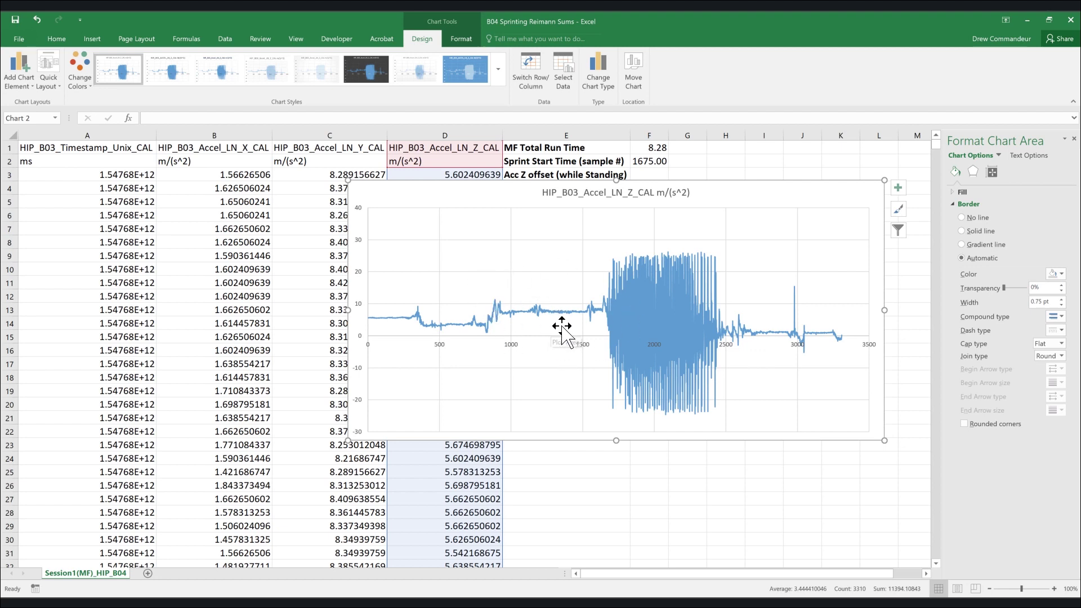
left_click(799, 343)
left_click(1008, 172)
left_click(996, 192)
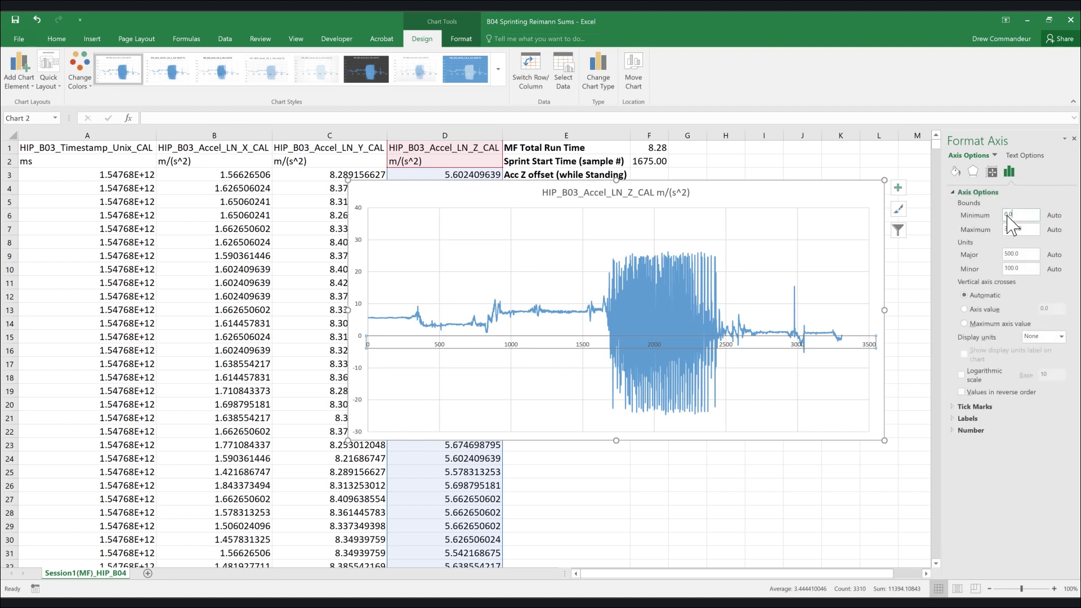
key("Return")
left_click_drag(749, 197, 616, 229)
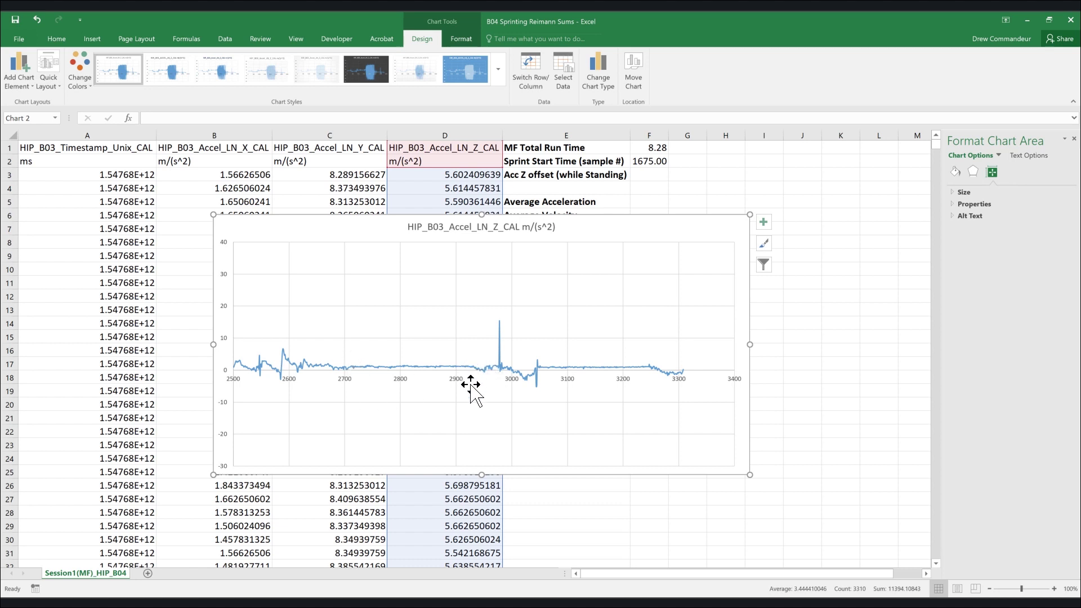
Calculate the standing Z offset in F3 with =AVERAGE(D2700:D2900) and show it with four decimal places
left_click(653, 179)
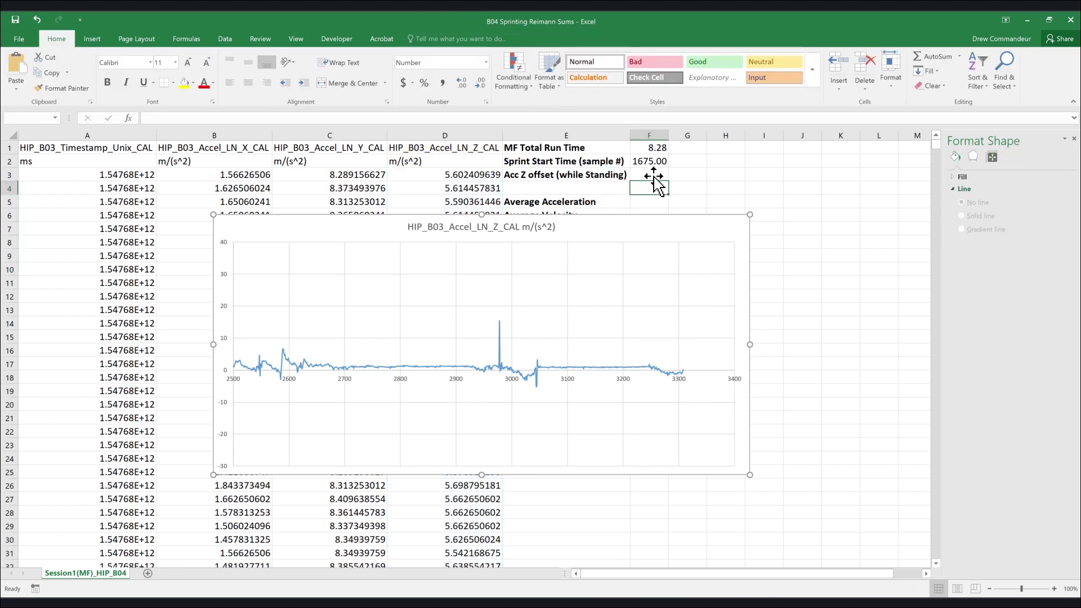
type("=averag")
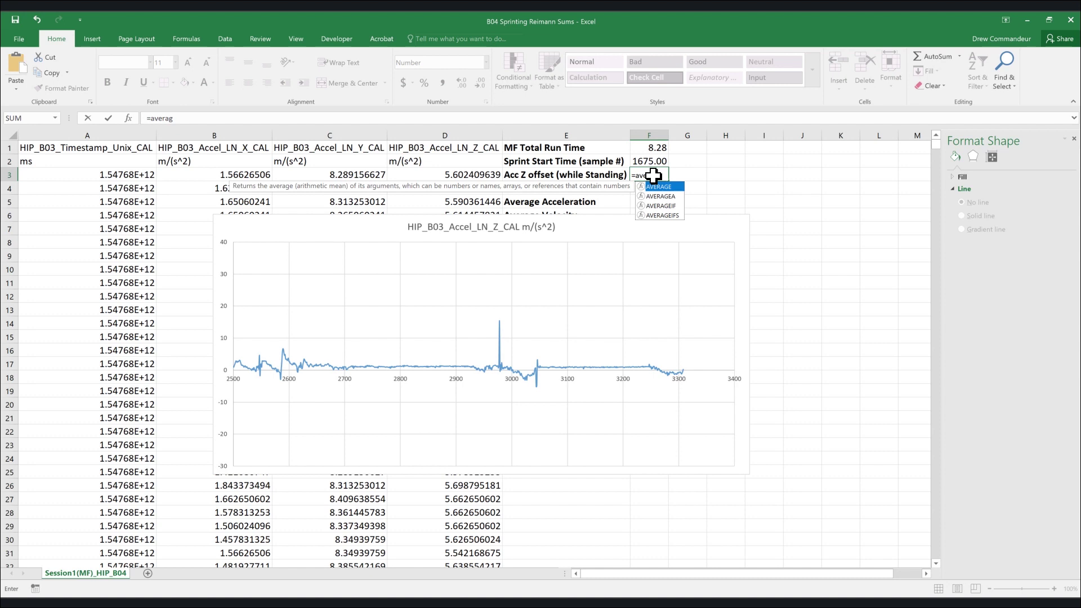
type("e(d27")
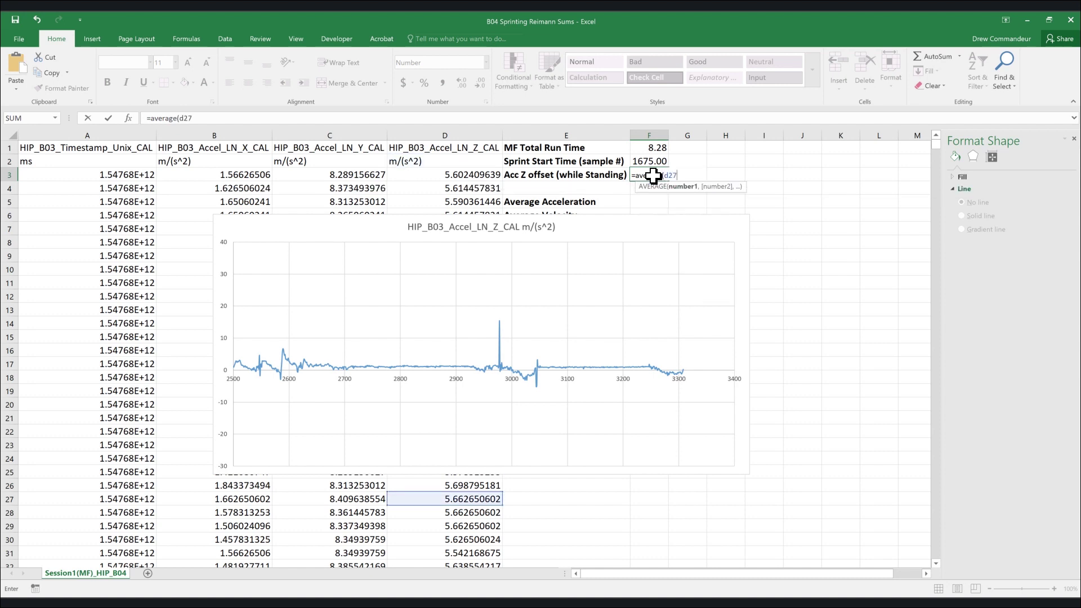
type("00:d2900)")
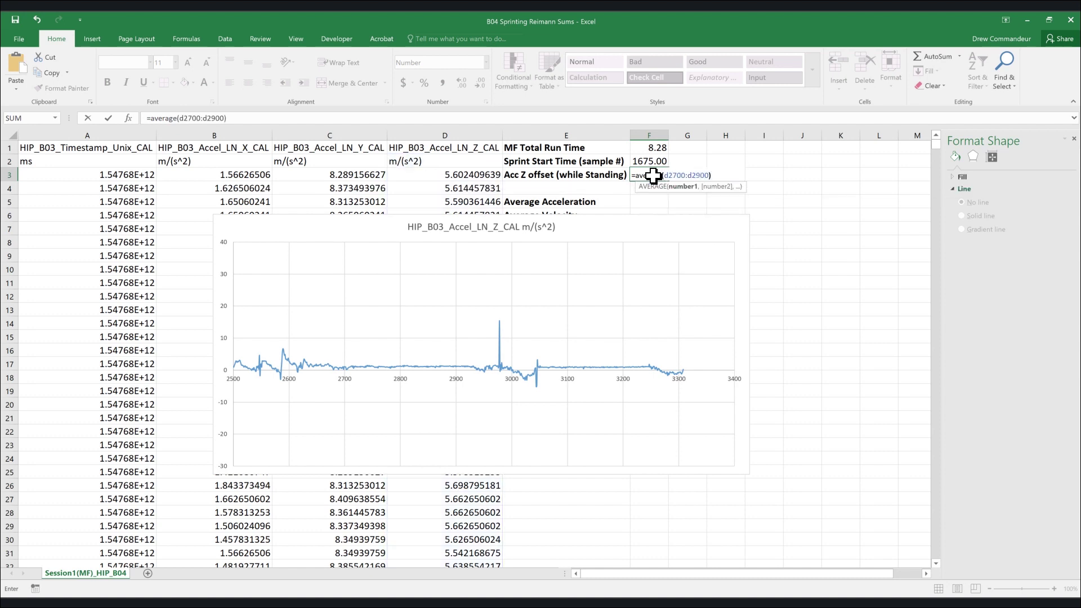
key("Return")
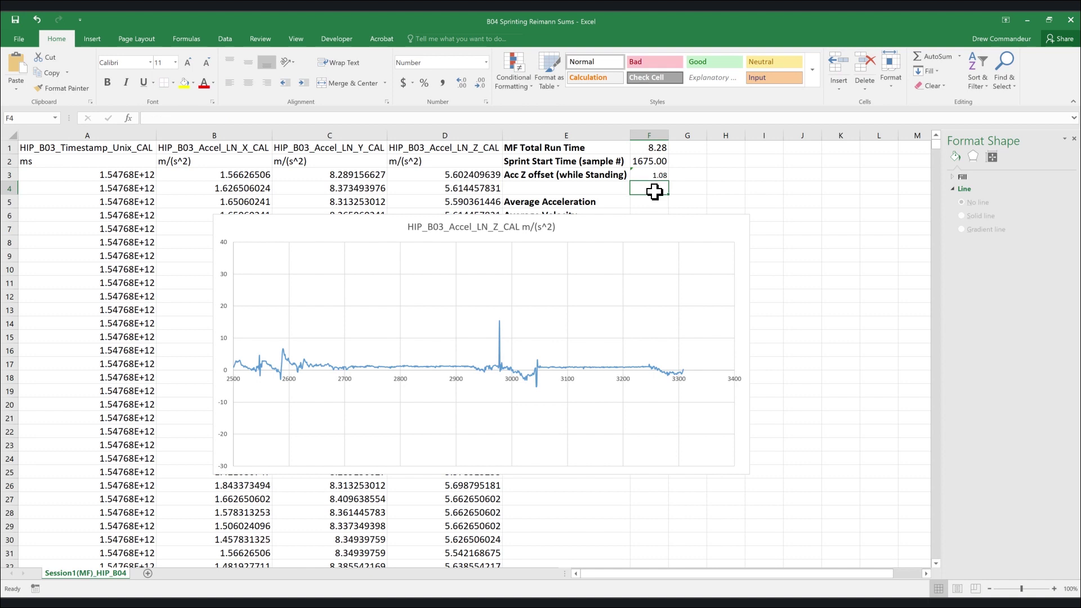
left_click(648, 173)
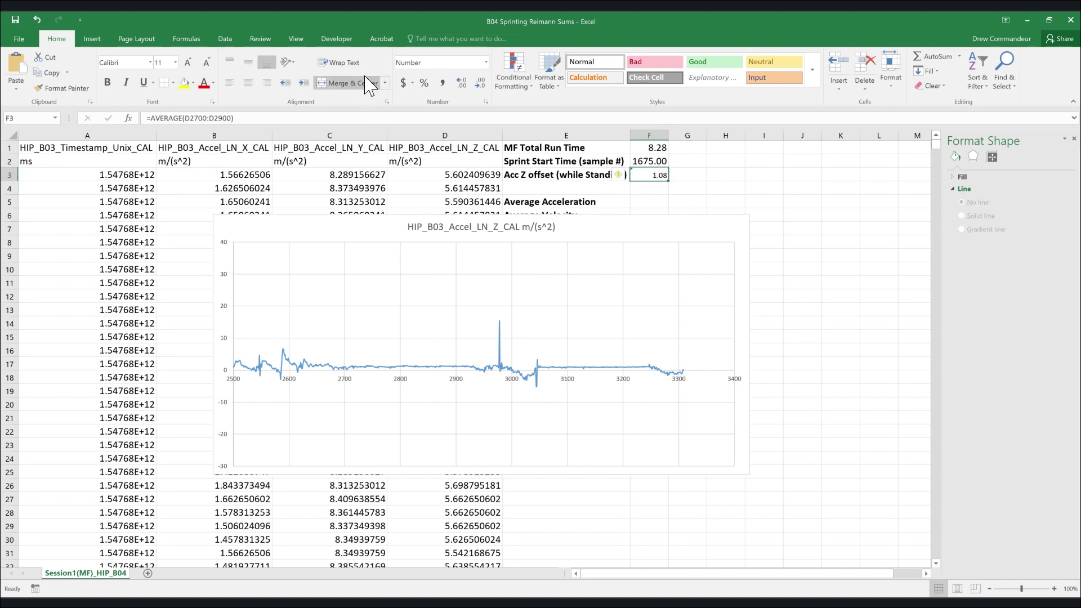
left_click(462, 79)
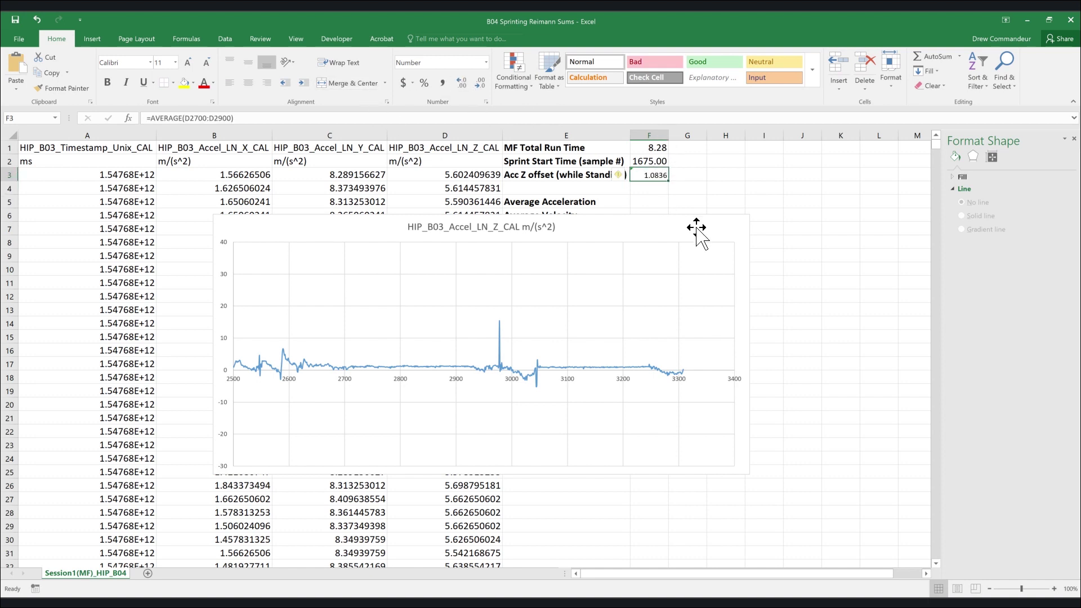
Delete the Z-acceleration chart and replace the offset formula in F3 with the fixed value 1.0836
left_click(663, 229)
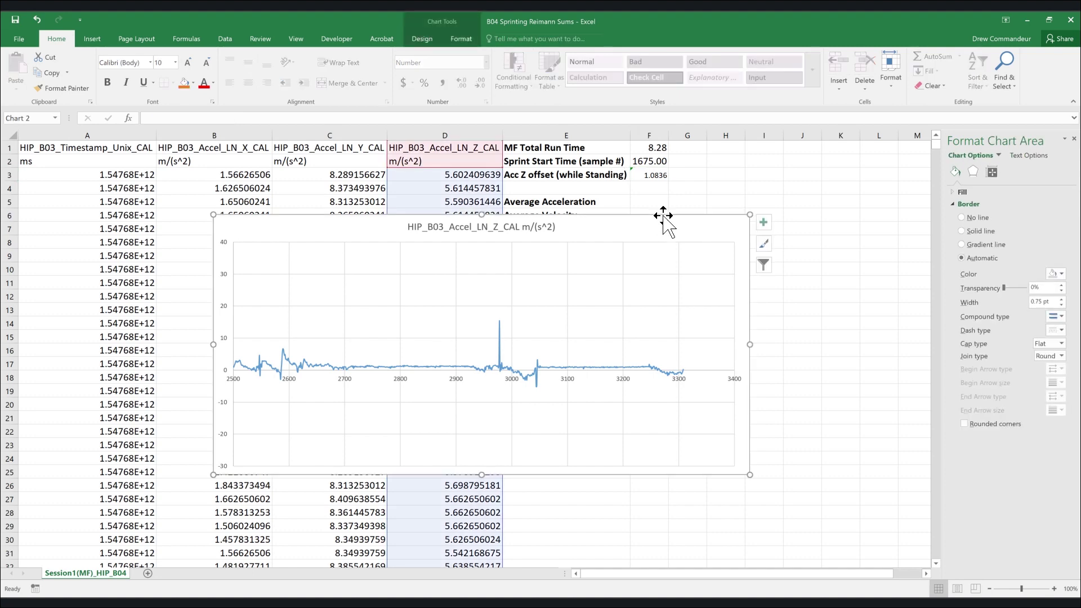
key("Delete")
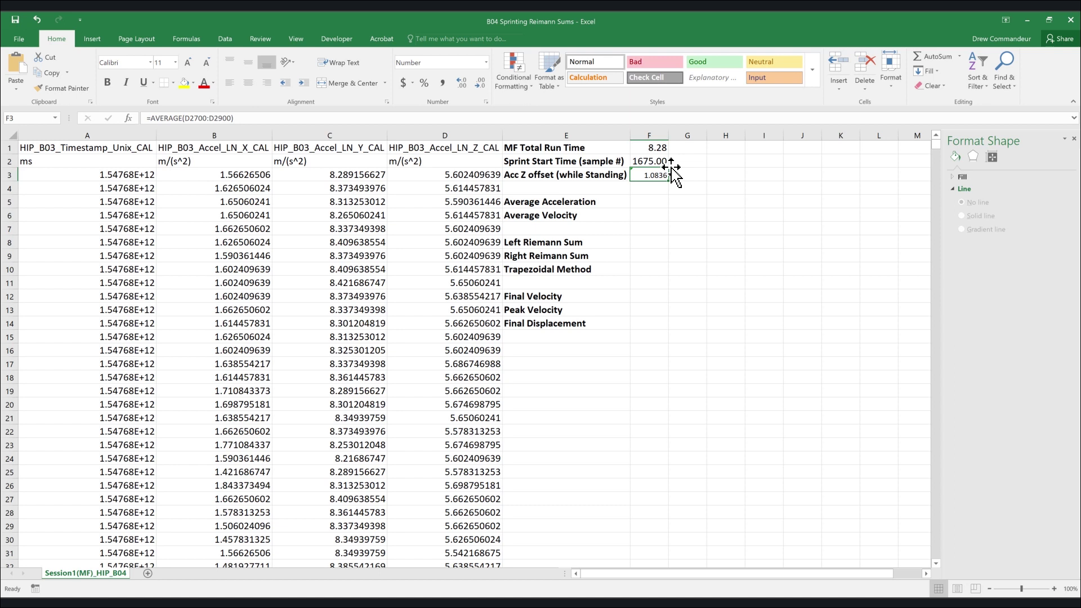
type("1.")
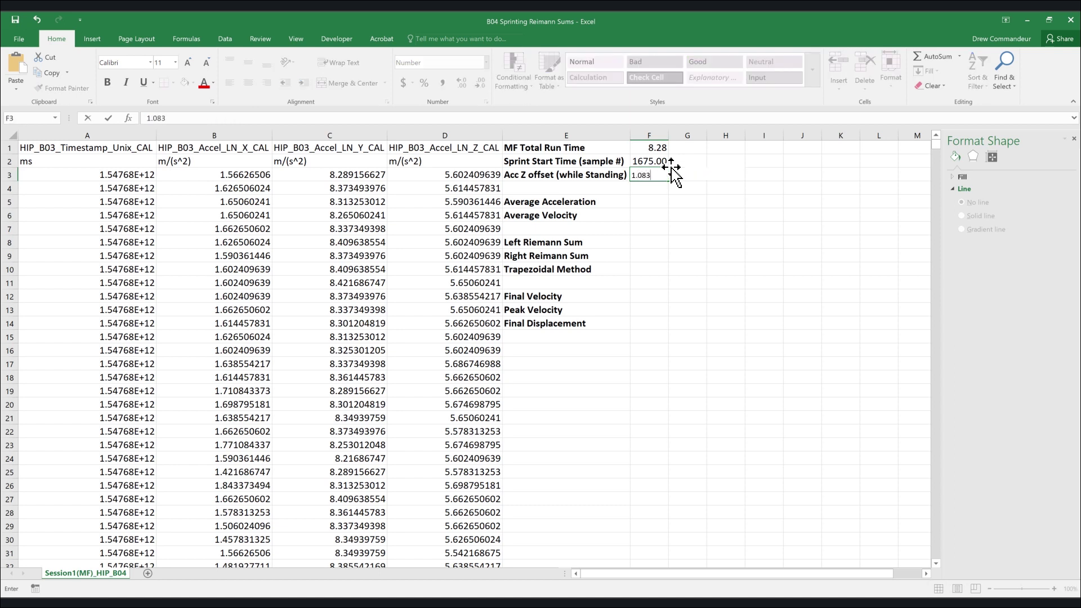
key("Return")
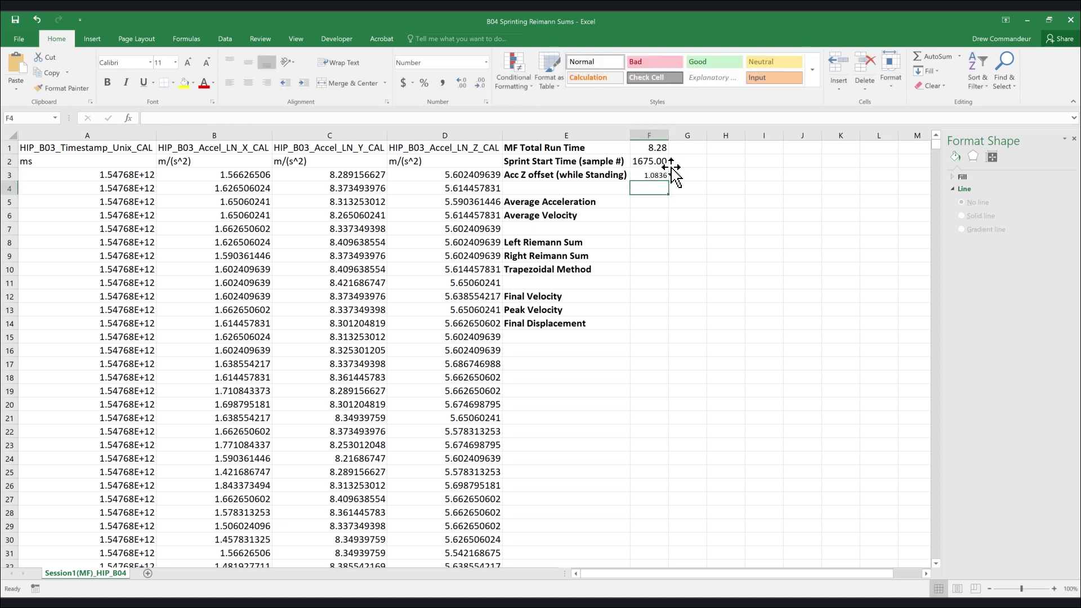
Insert a new column E before the summary labels and title it "Z- Accel Offset" in E1
left_click(550, 131)
right_click(550, 133)
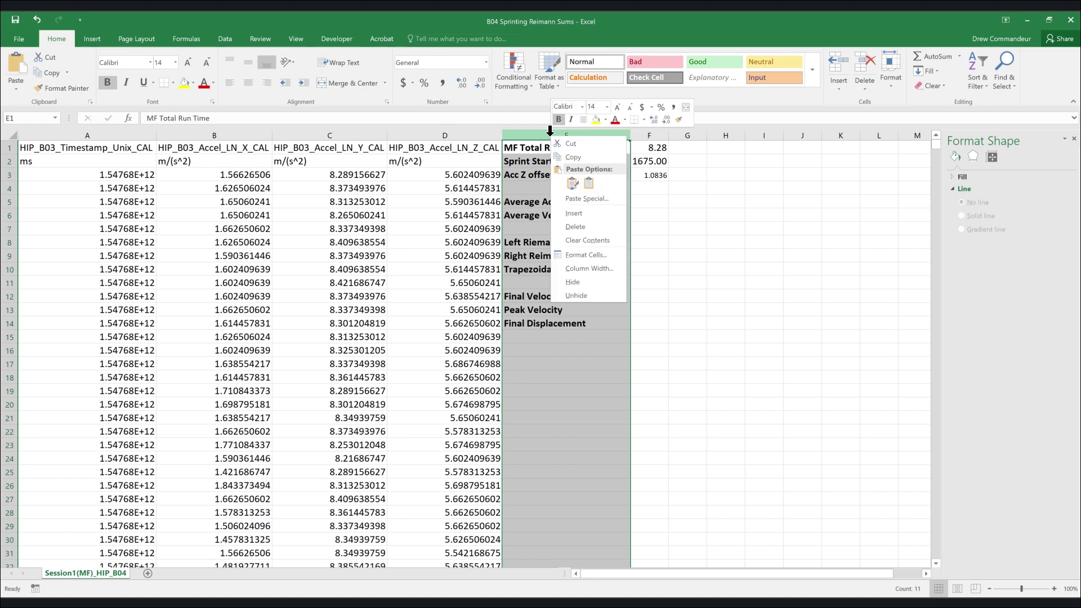
left_click(580, 219)
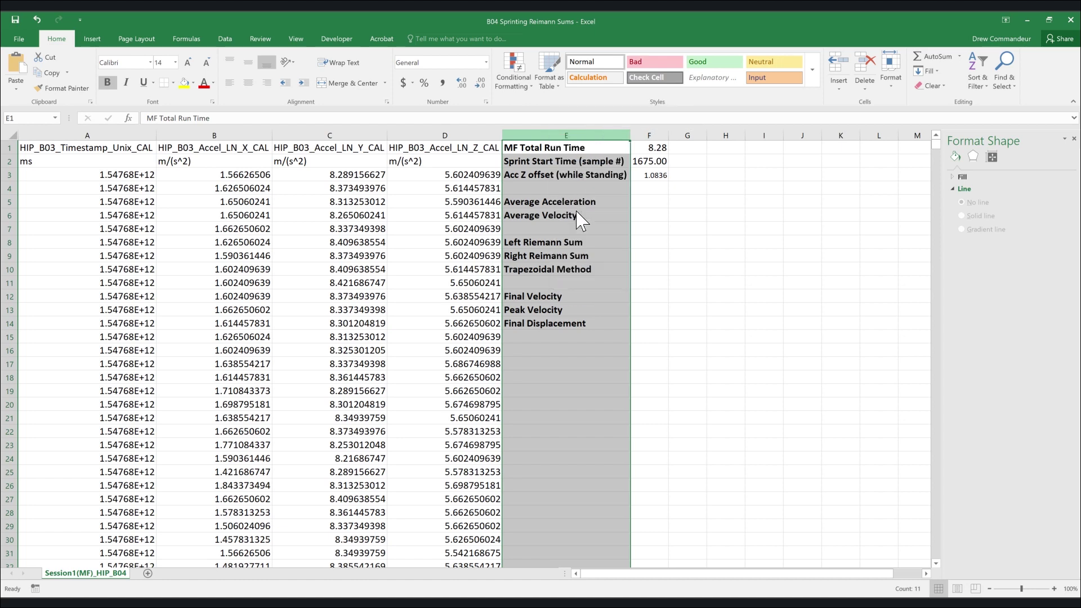
left_click(547, 150)
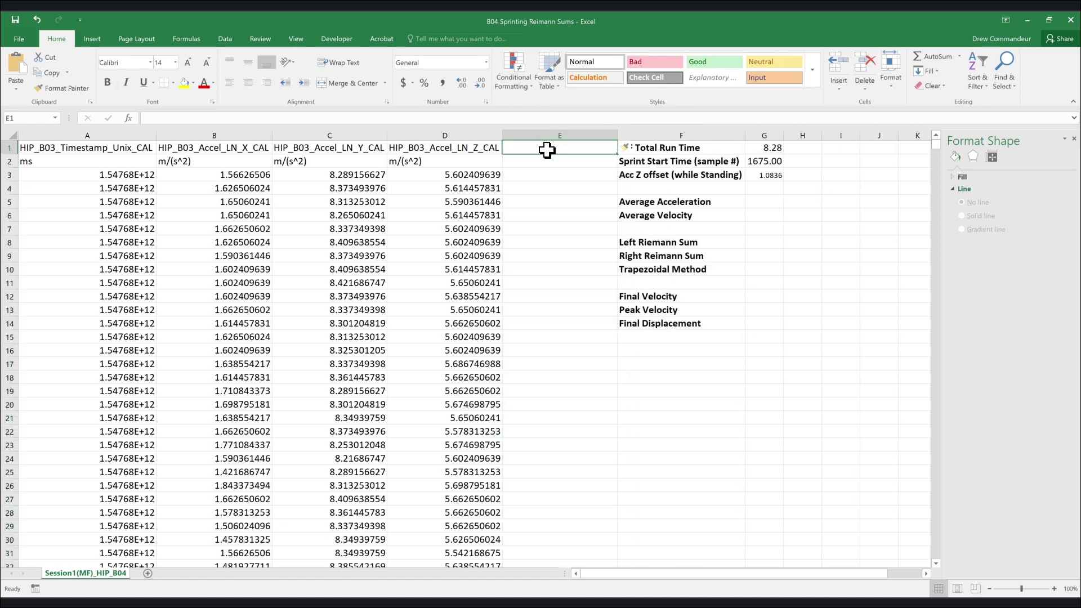
type("Z- Accel Offset")
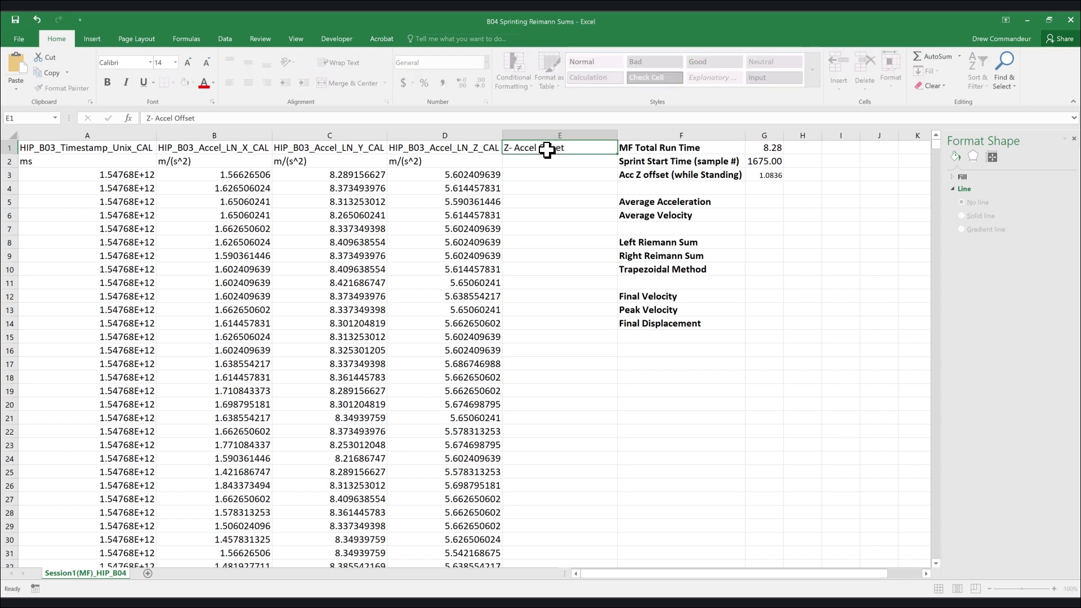
key("Return")
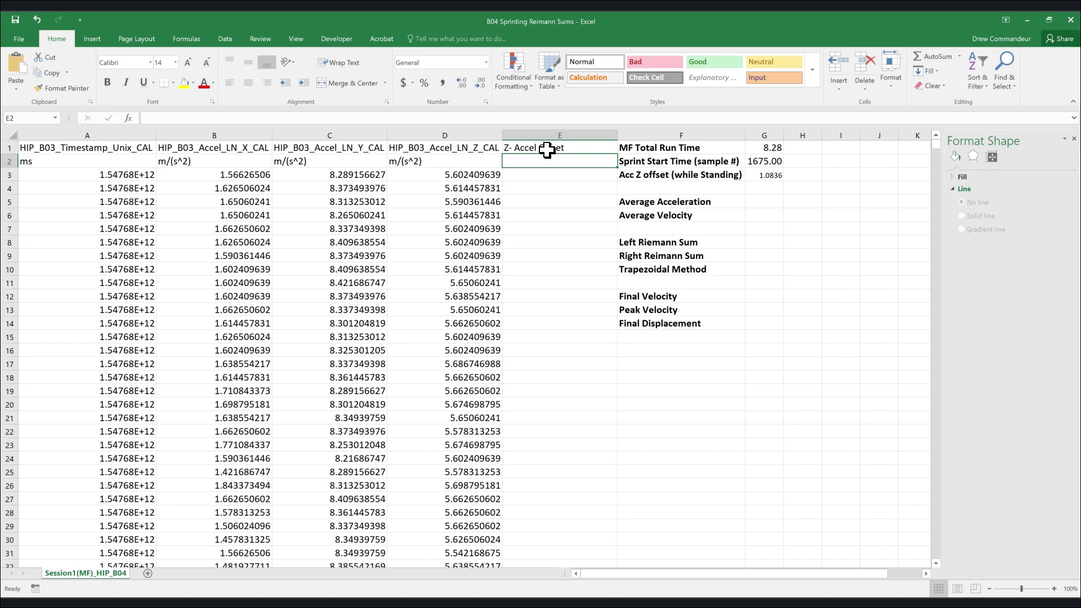
Enter =D3-$G$3 in E3 with an absolute offset reference and fill the formula down the whole data column
left_click(537, 177)
type("=D3-")
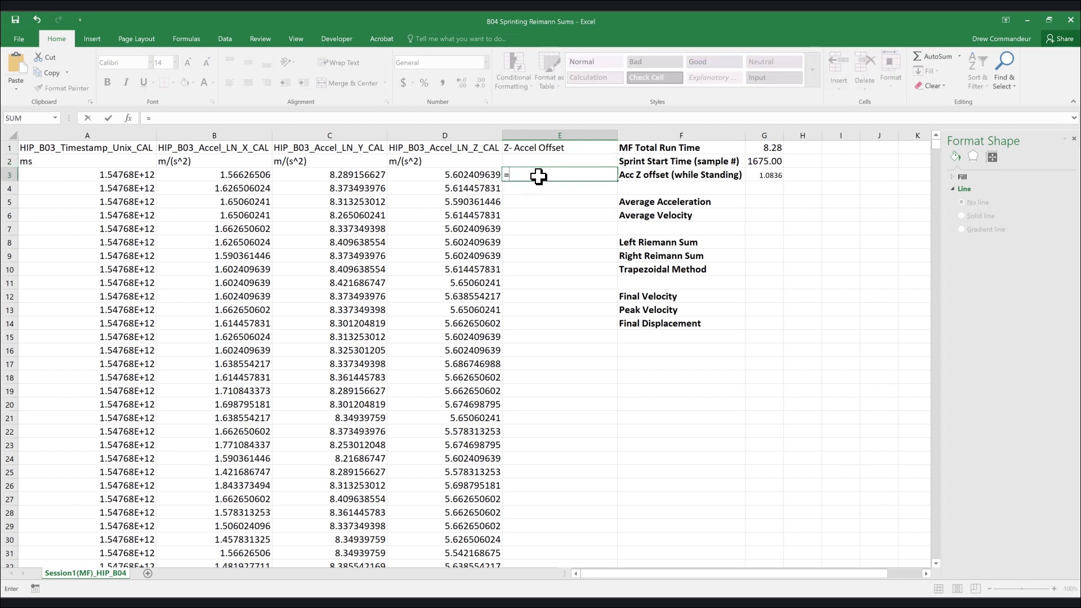
left_click(773, 174)
left_click(164, 118)
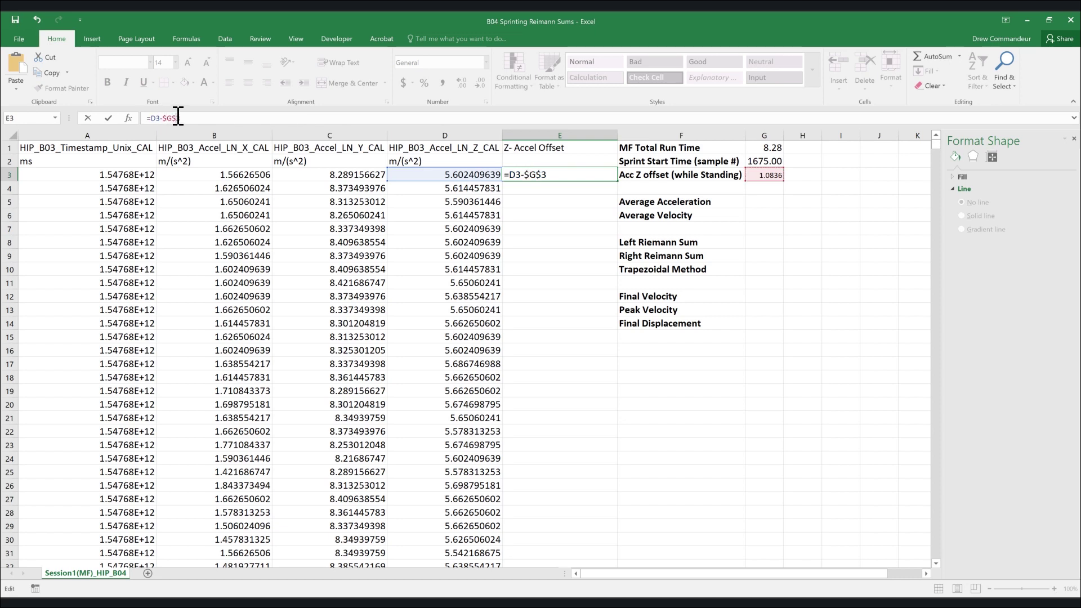
key("Return")
left_click(603, 175)
double_click(618, 181)
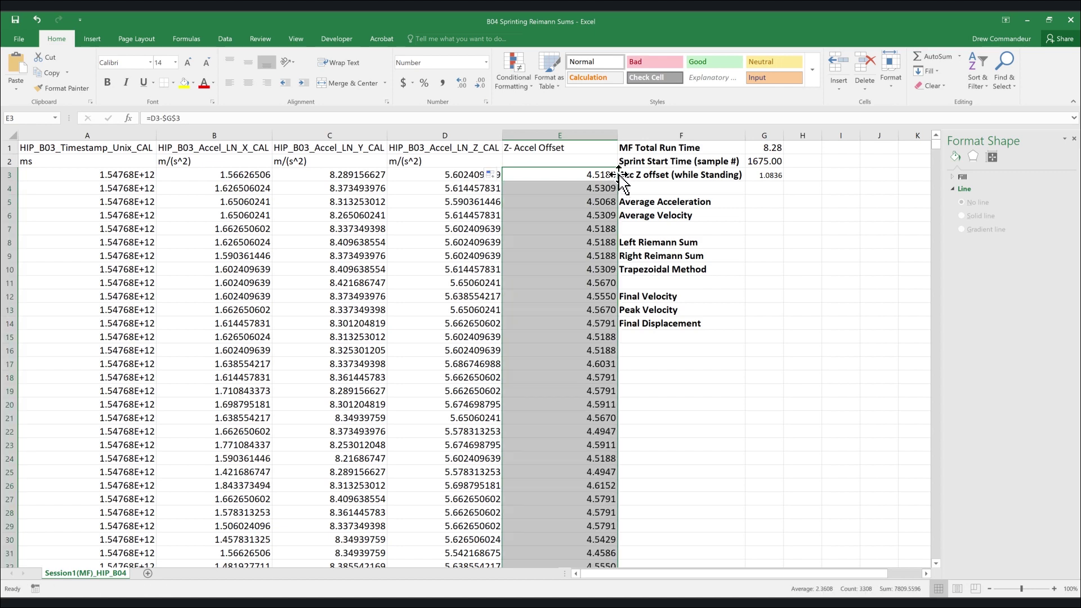
Insert a new column F before the summary labels and title it "Z-Offset Negated" in F1
left_click(630, 137)
right_click(631, 138)
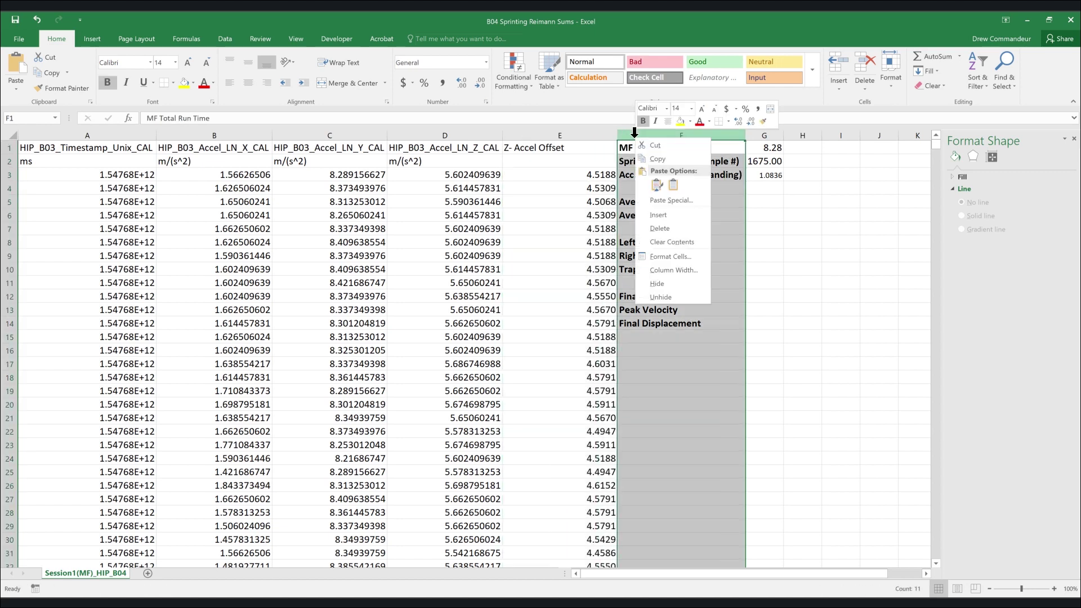
left_click(649, 170)
left_click(648, 148)
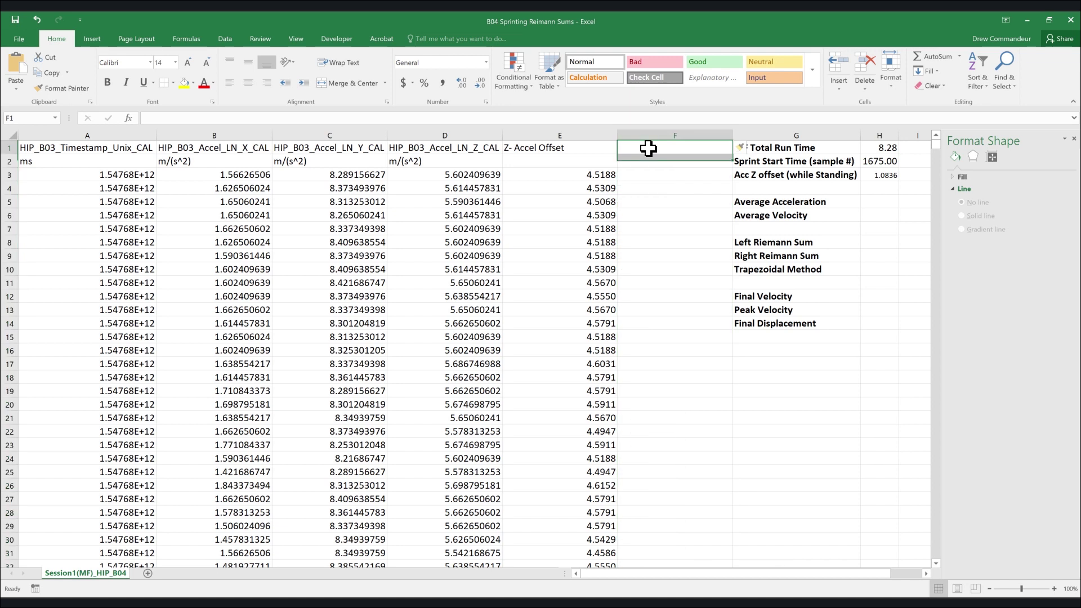
type("Z-Off")
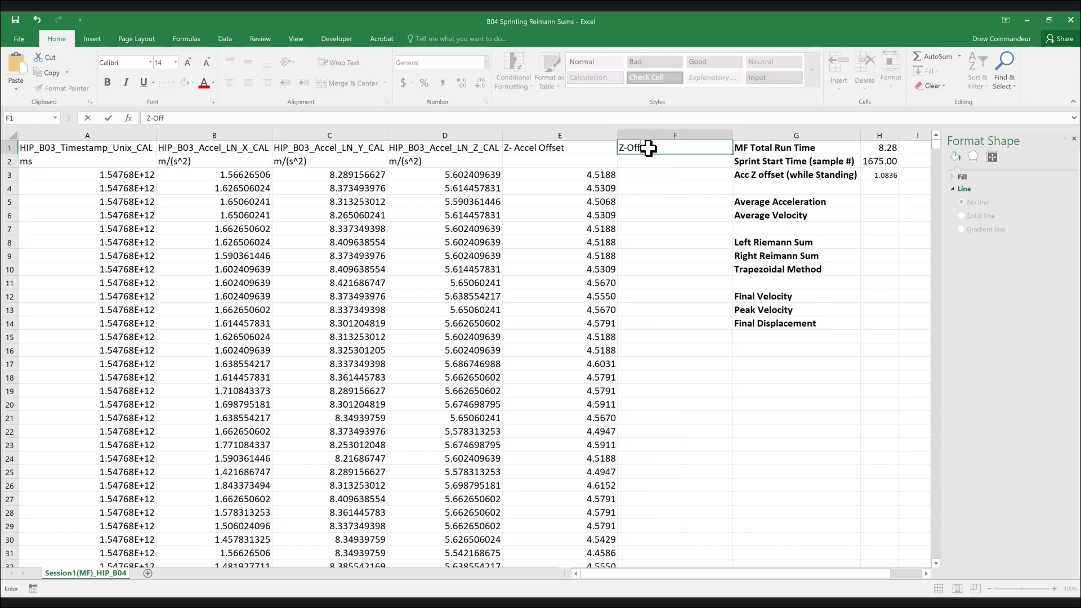
type("set Negated")
key("Return")
key("Return")
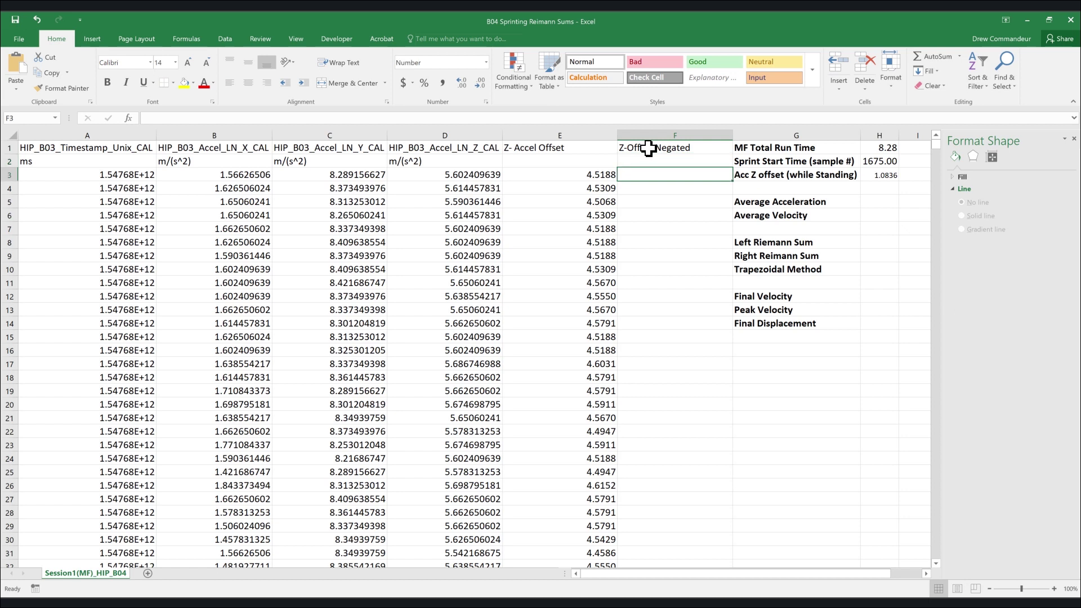
Enter =E3*-1 in F3 and fill the formula down the whole Z-Offset Negated column
type("=")
key("Left")
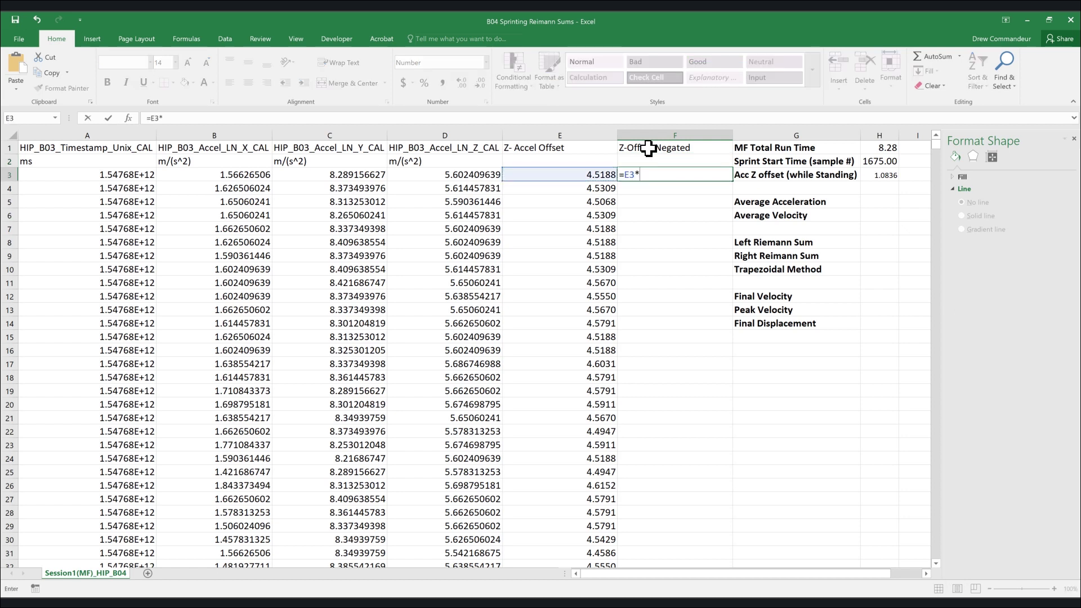
key("Return")
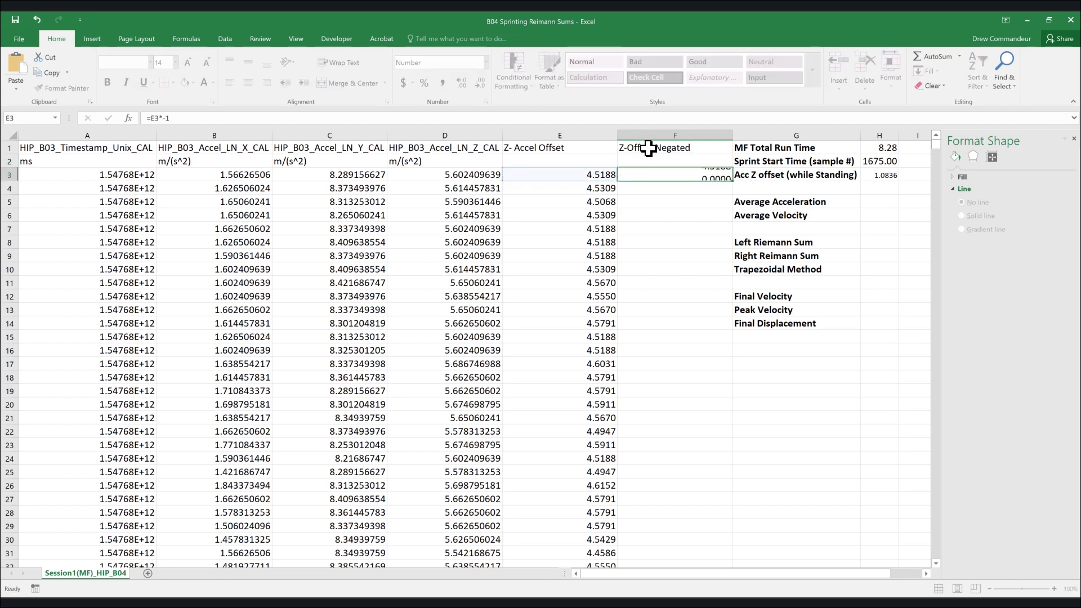
key("Up")
key("shift+Left")
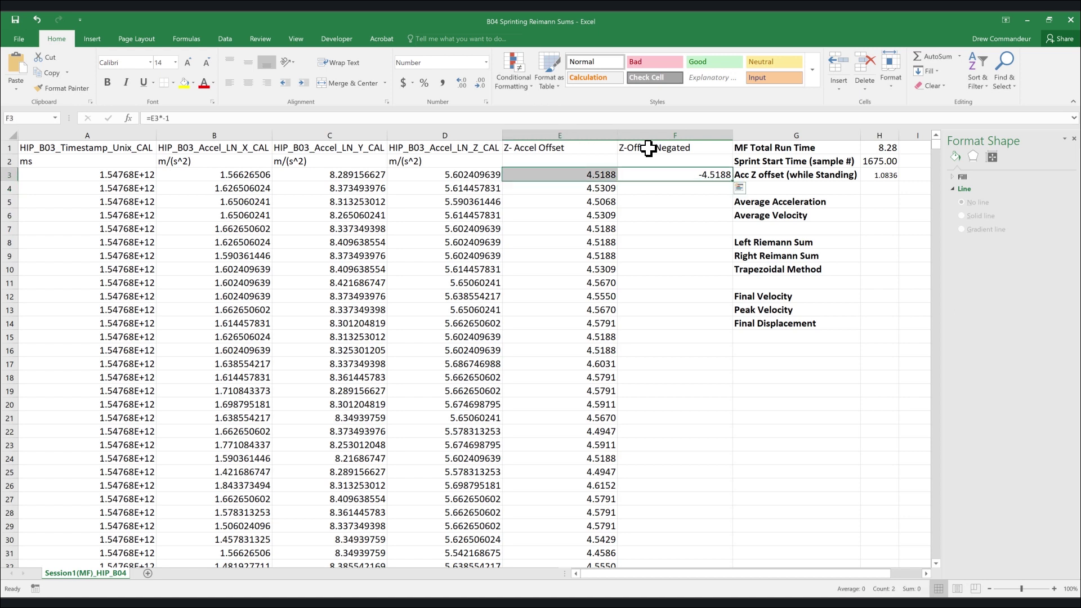
key("ctrl+q")
key("Right")
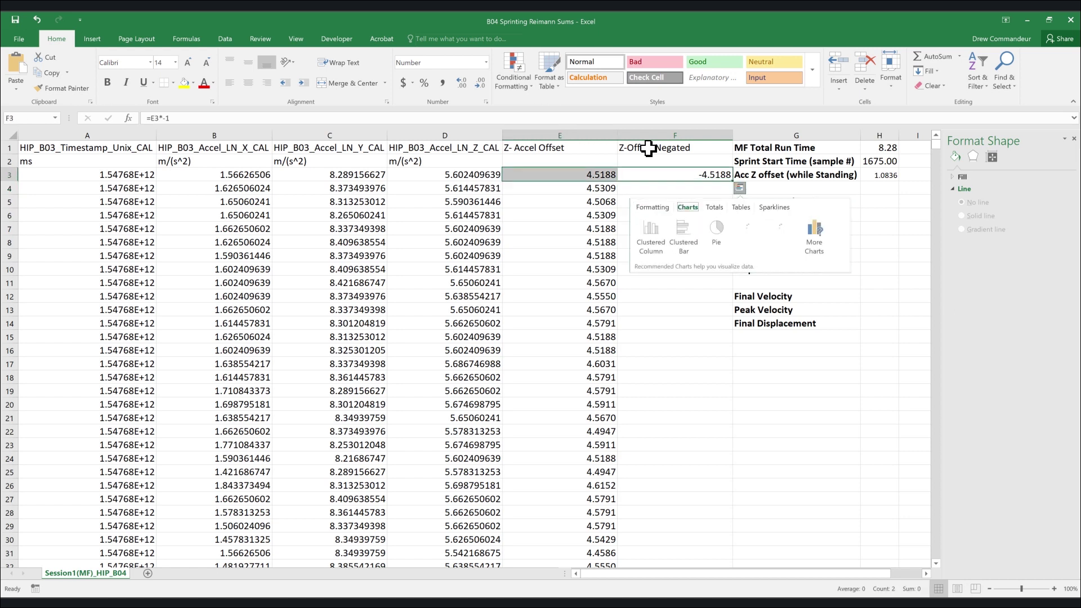
key("Escape")
key("shift+Right")
key("shift+Right")
key("shift+Left")
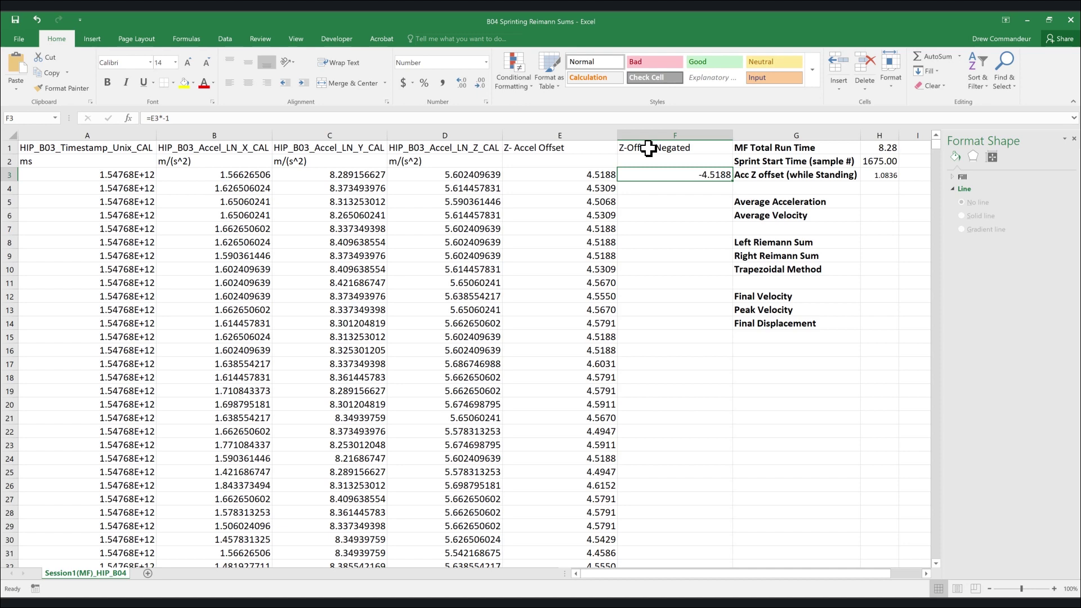
double_click(732, 182)
Insert a blank column B between the timestamp and X-acceleration columns
left_click(179, 133)
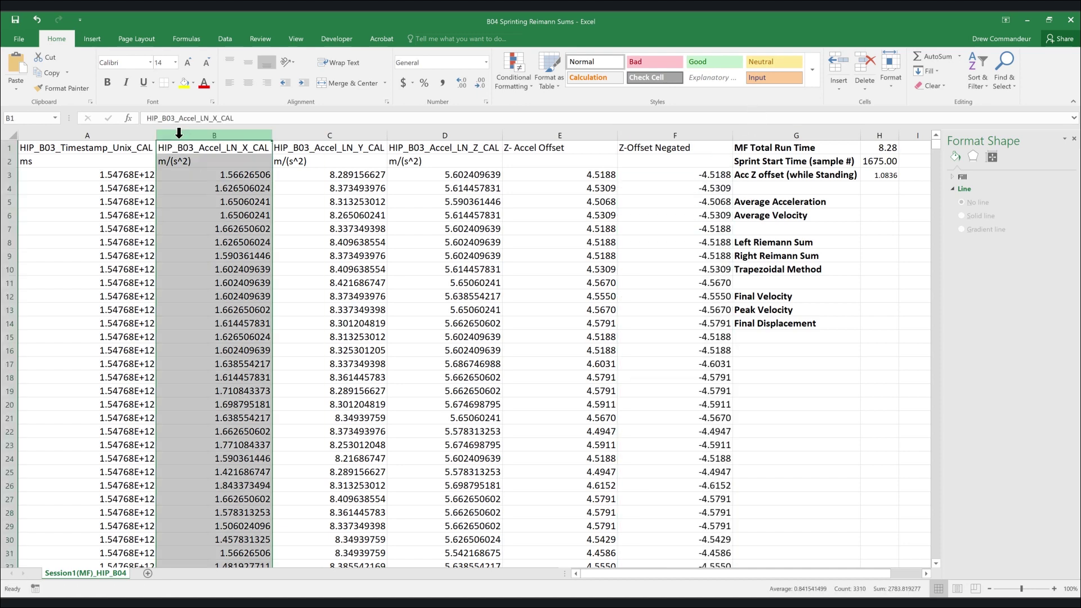
right_click(179, 132)
left_click(212, 218)
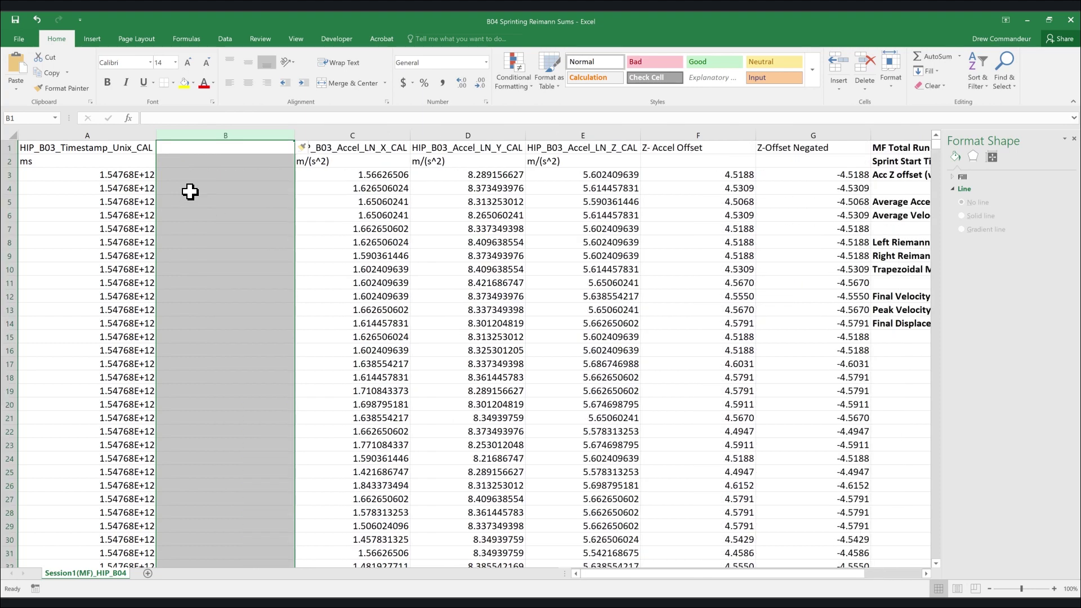
Enter =A4-A3 in B4 to get the time between samples and fill it down to B12
left_click(189, 189)
type("=")
key("Left")
type("-")
key("Left")
key("Up")
key("ctrl+Return")
key("shift+Down")
key("shift+Down")
key("shift+Down")
key("shift+Down")
key("shift+Down")
key("shift+Down")
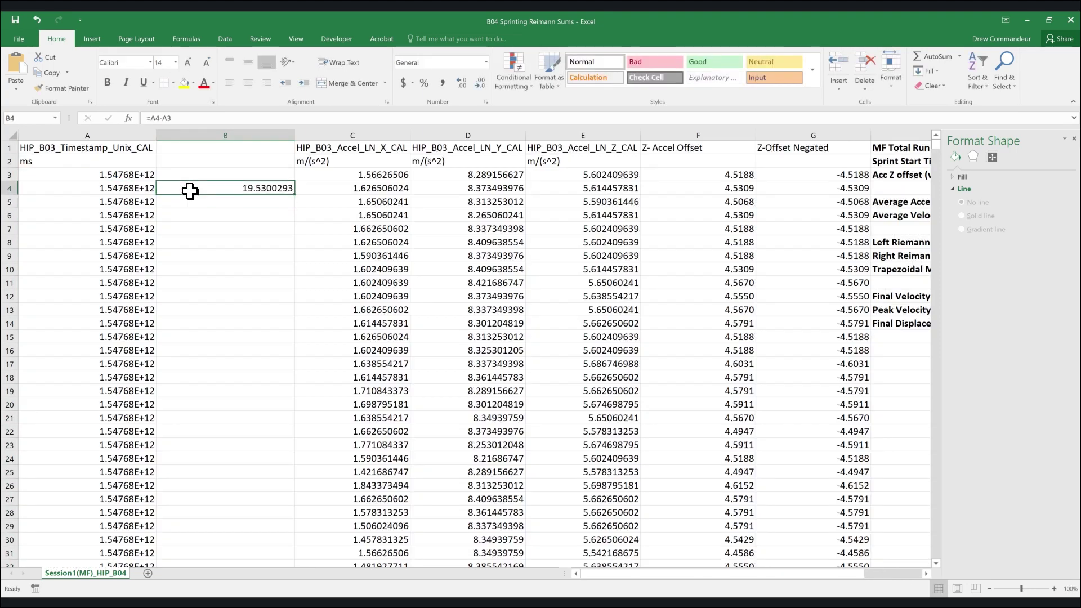
key("shift+Down")
key("shift+Down")
key("ctrl+d")
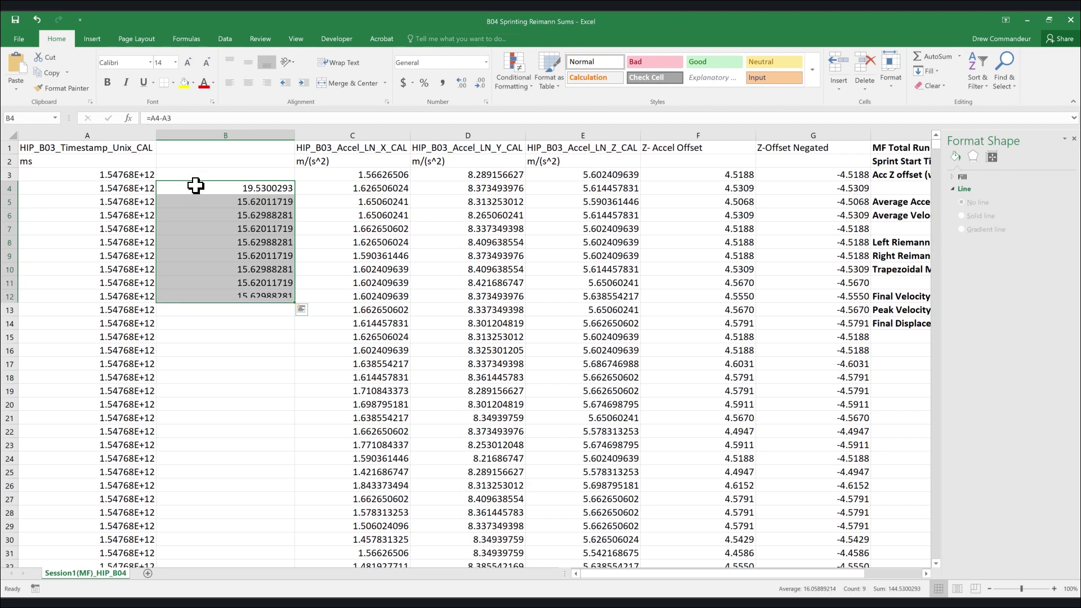
Clear the first time difference in B4 and extend the difference formula from B12 down to B19
left_click(241, 191)
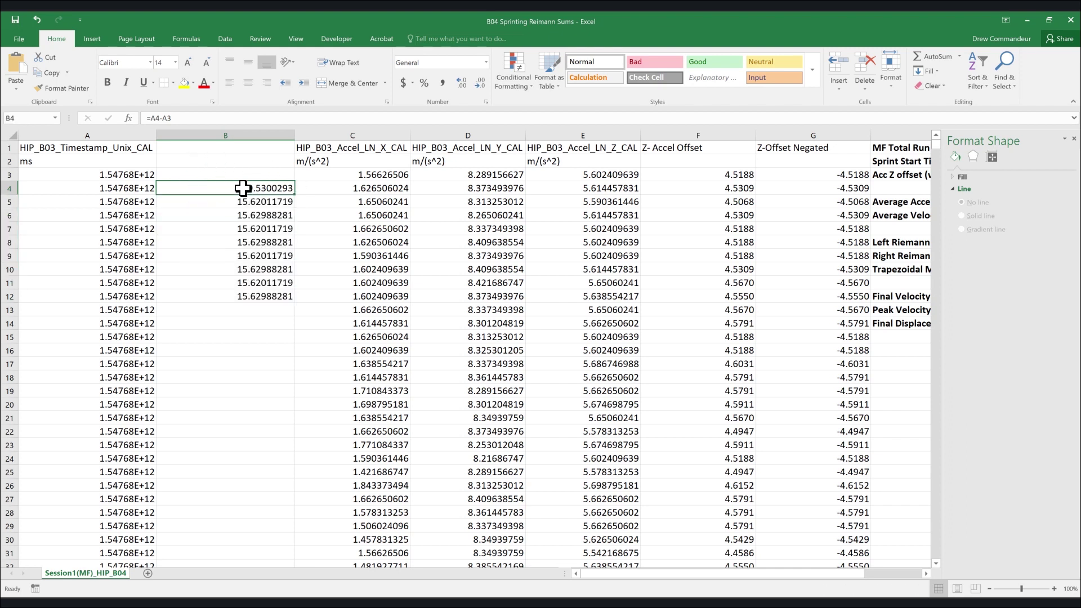
key("Delete")
double_click(258, 295)
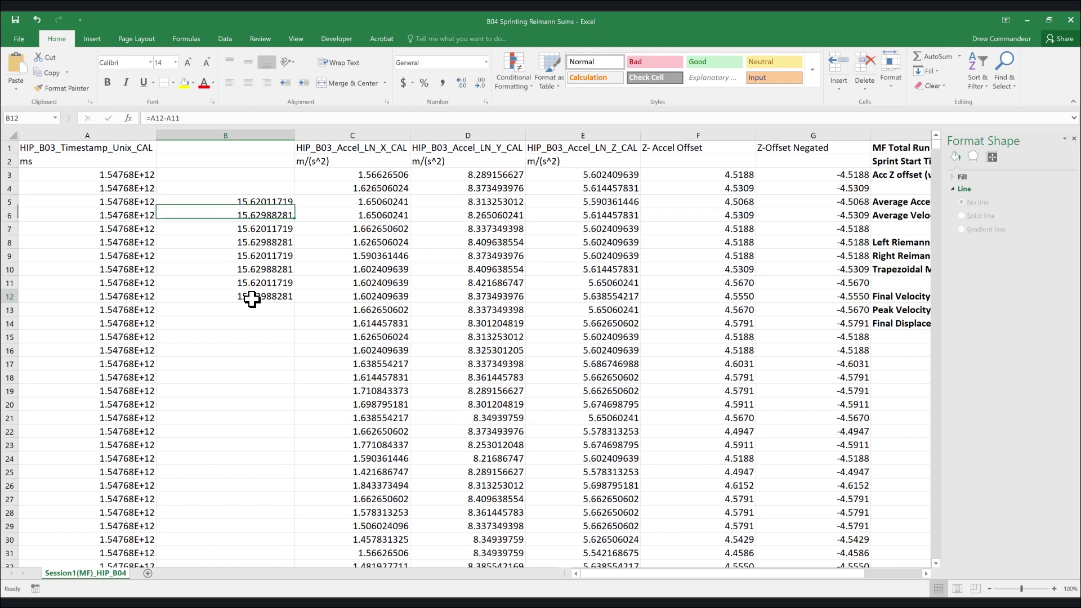
key("Escape")
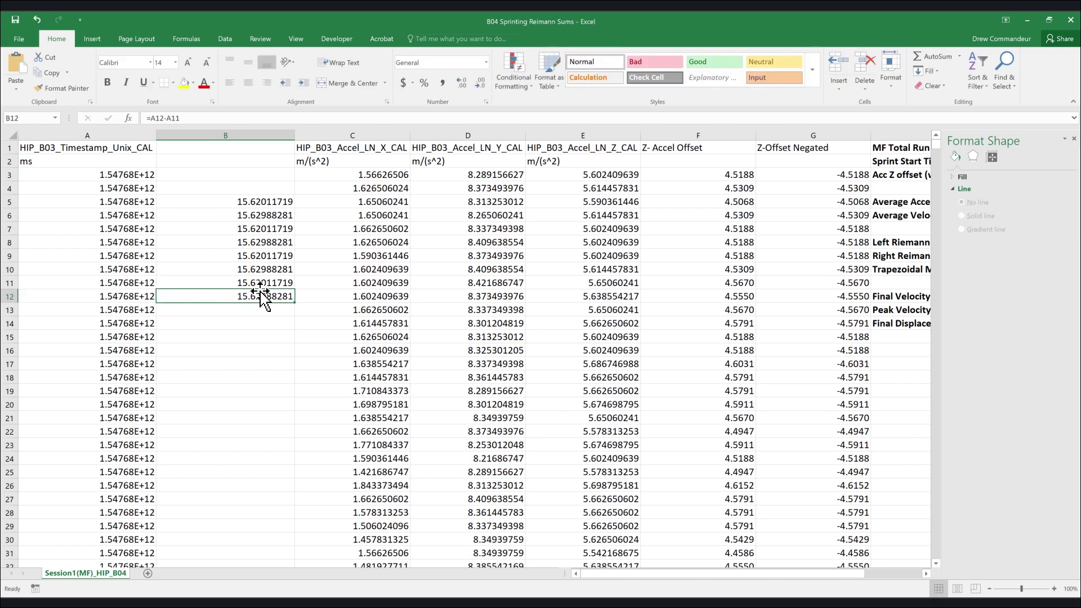
key("shift+Down")
key("shift+Down")
key("shift+Down")
key("shift+Down")
key("shift+Down")
key("shift+Down")
key("shift+Down")
key("ctrl+d")
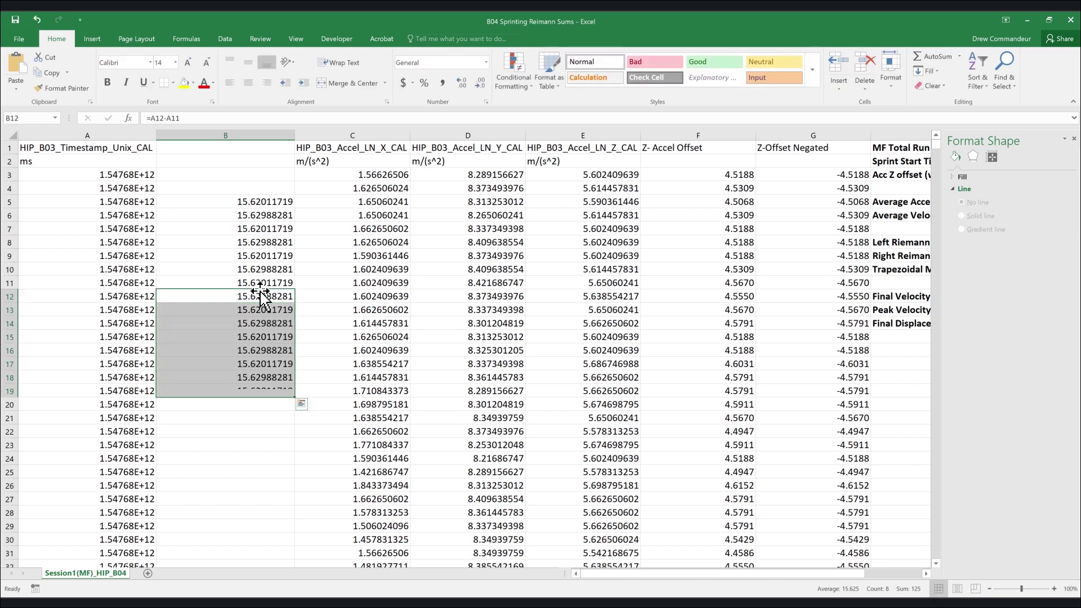
key("Down")
Calculate the average of the time differences B5:B19 in cell B21
left_click(258, 416)
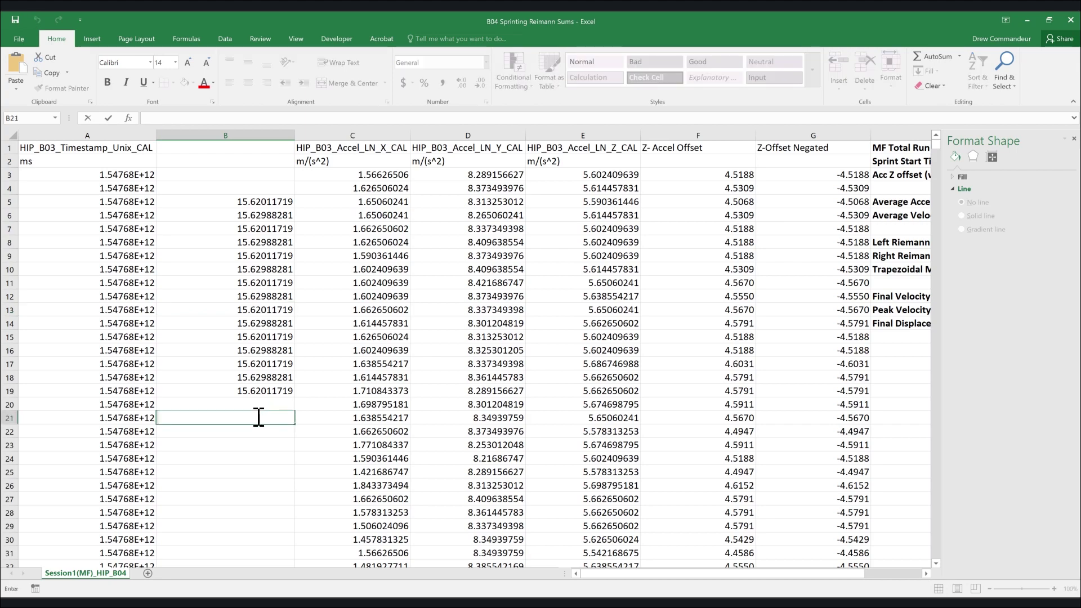
type("=average(")
left_click_drag(271, 385, 253, 197)
key("Return")
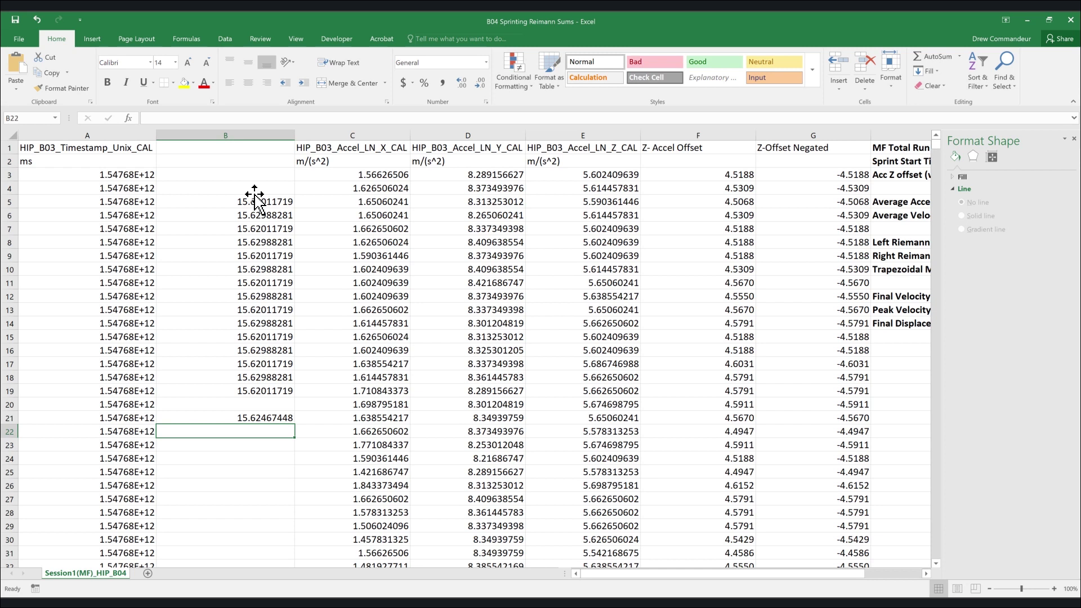
Compute the sampling rate with =1/B21 in B22 and =B22*1000 in B23, and clear all trial calculations from column B
type("=1/B21")
key("Return")
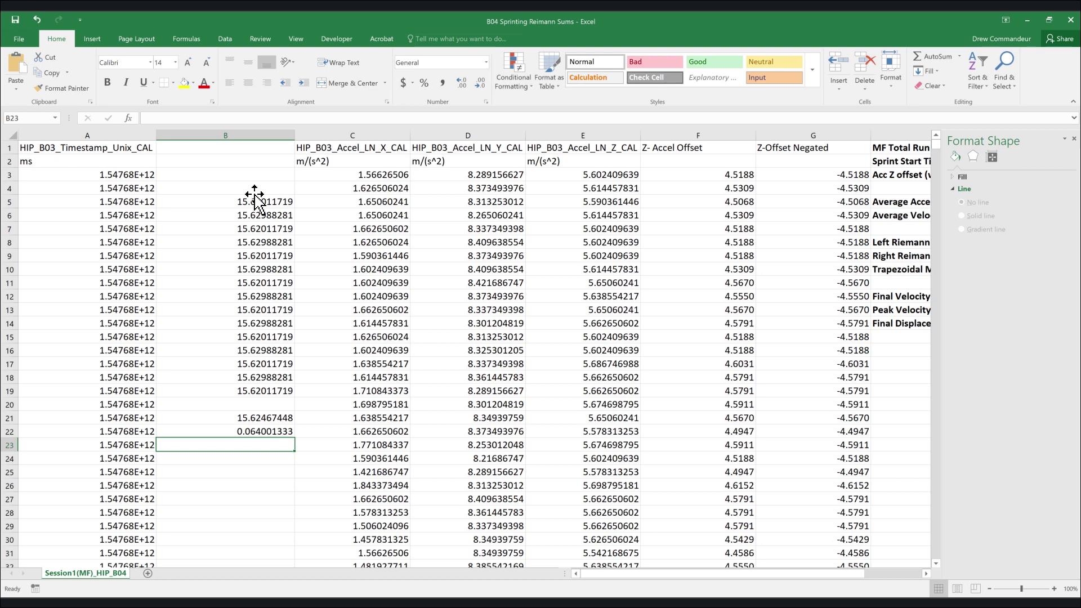
type("=")
key("Up")
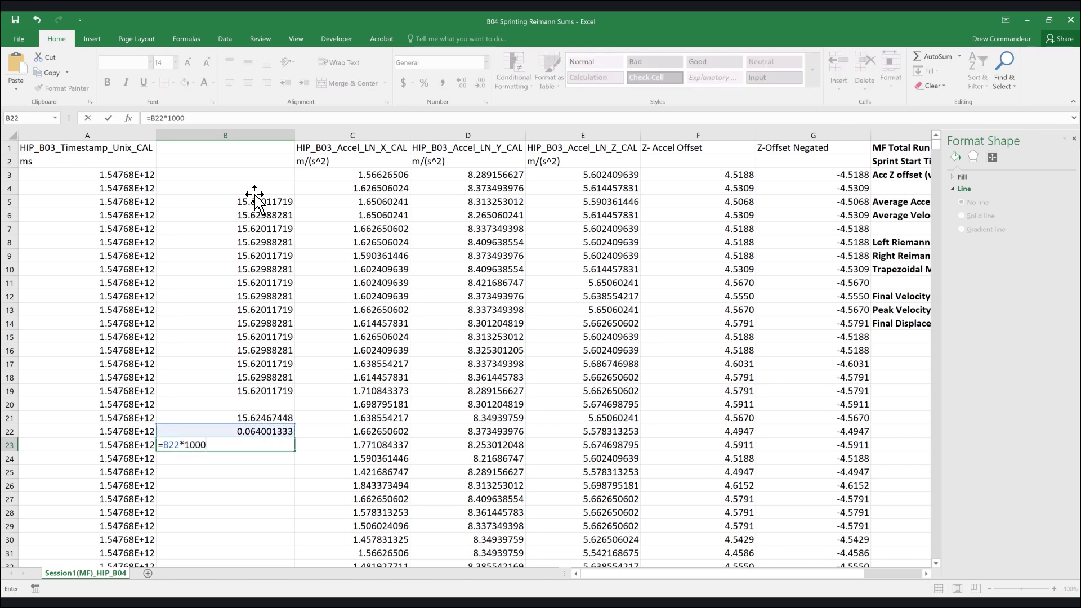
key("Return")
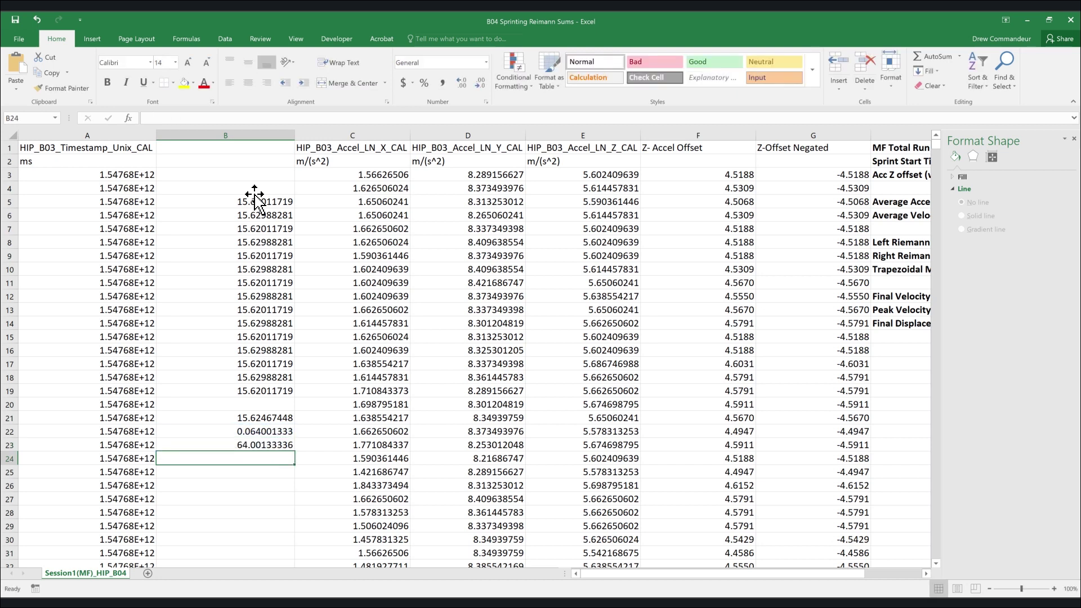
left_click_drag(240, 202, 243, 445)
key("Delete")
Title cell B1 "Δχ" by inserting the Greek capital delta and small chi symbols
double_click(230, 146)
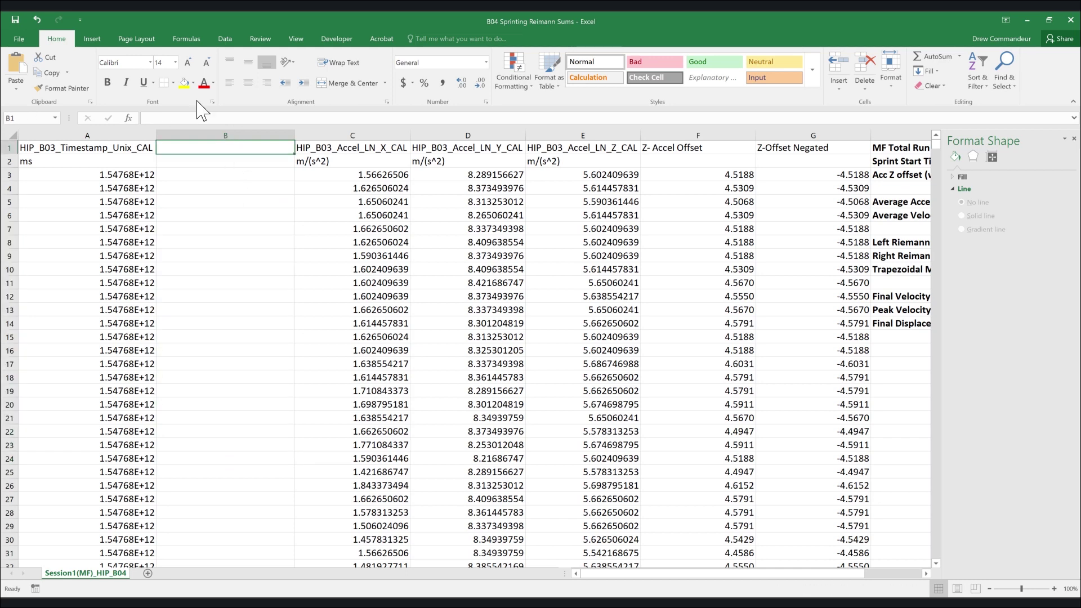
left_click(92, 38)
left_click(927, 70)
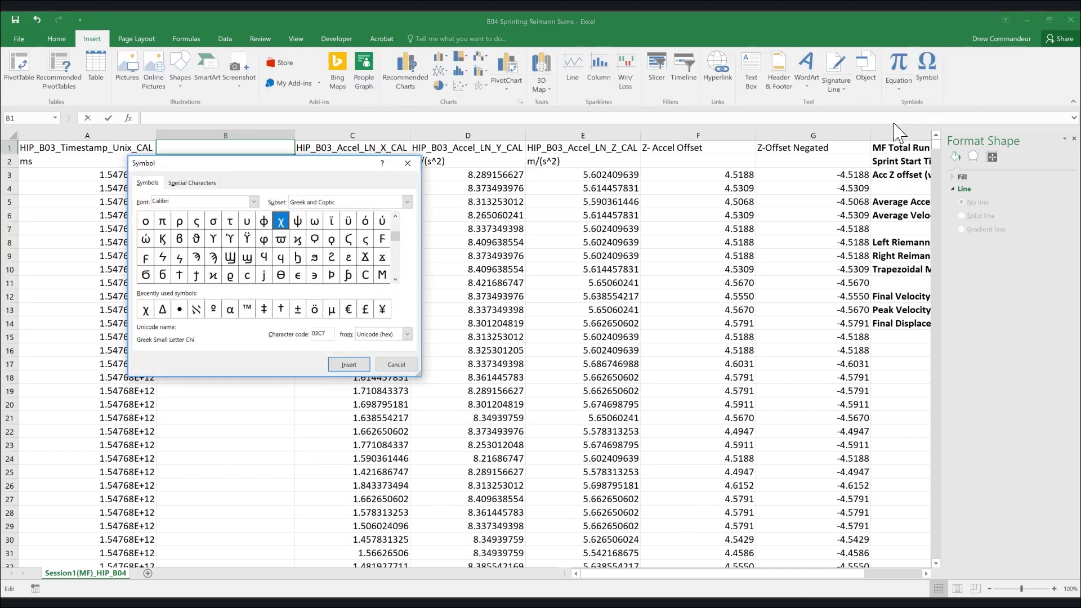
double_click(163, 310)
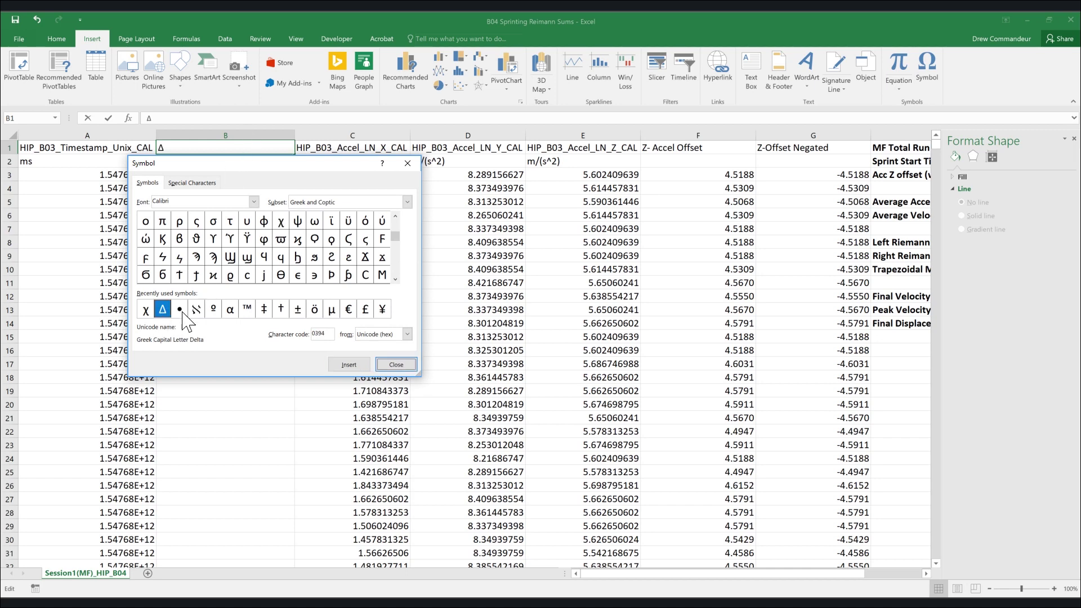
double_click(145, 309)
left_click(396, 364)
key("Return")
key("Return")
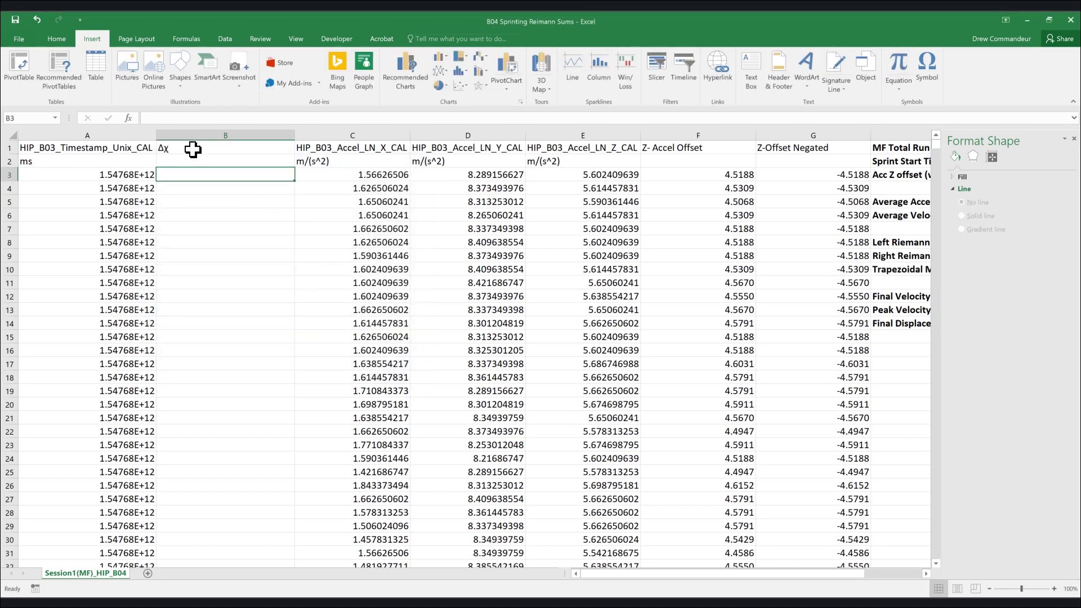
Center-align the contents of the whole Δχ column
left_click(193, 136)
left_click(56, 38)
left_click(248, 84)
Enter 0 in B3 and =1/64 in B4, and fill the B4 formula down the Δχ column
left_click(217, 176)
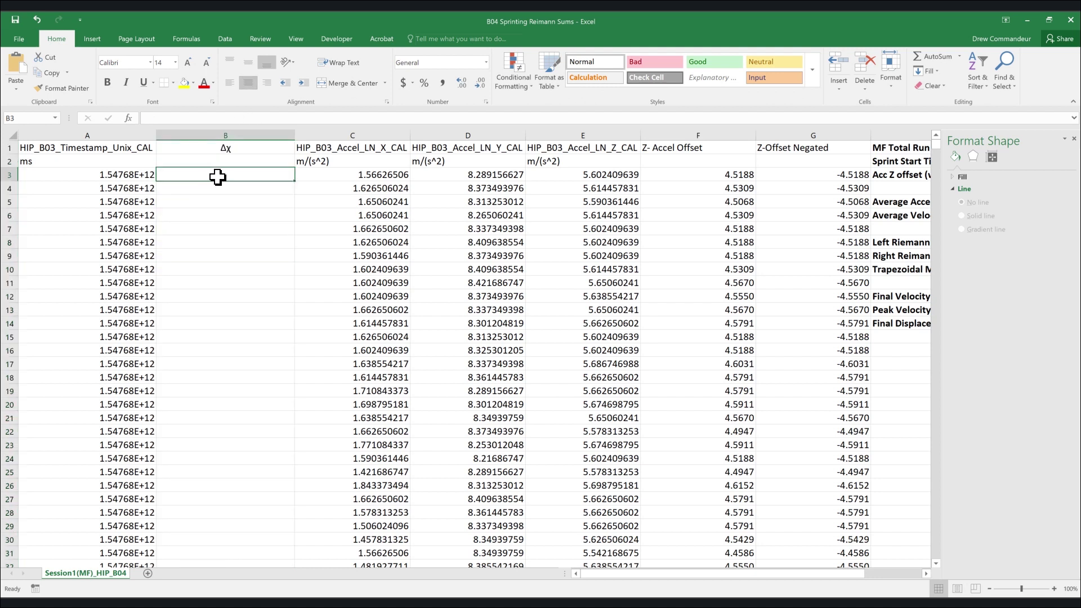
type("0")
key("Return")
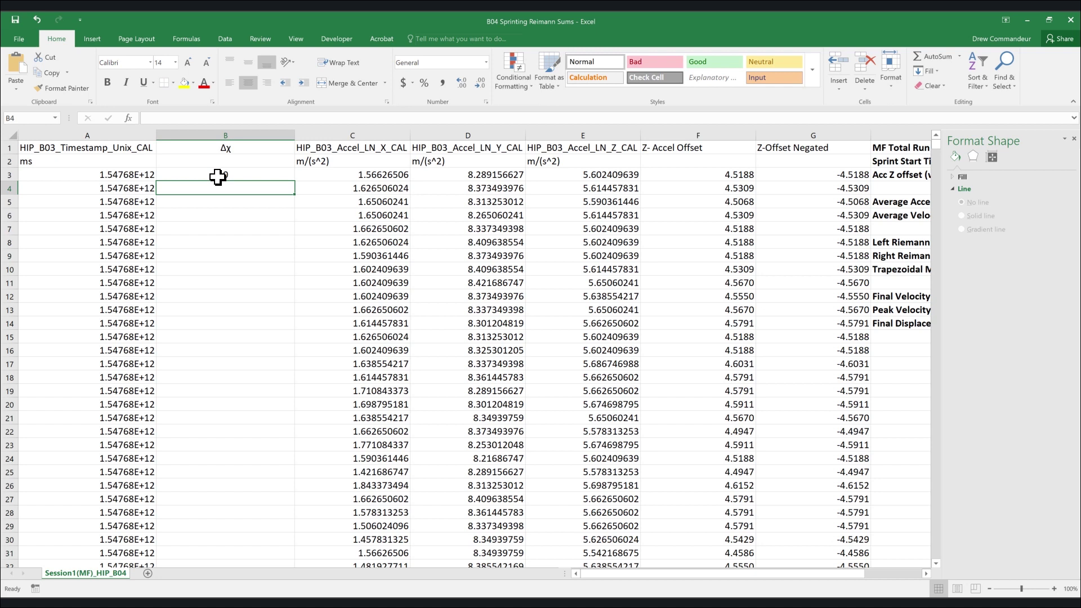
type("=1/6")
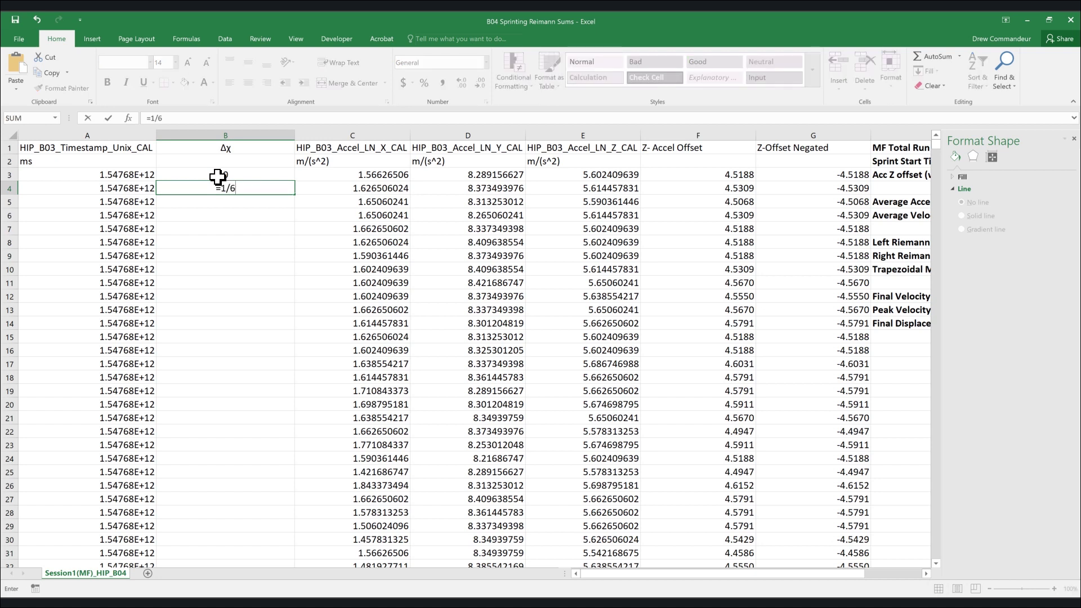
key("Return")
left_click(230, 188)
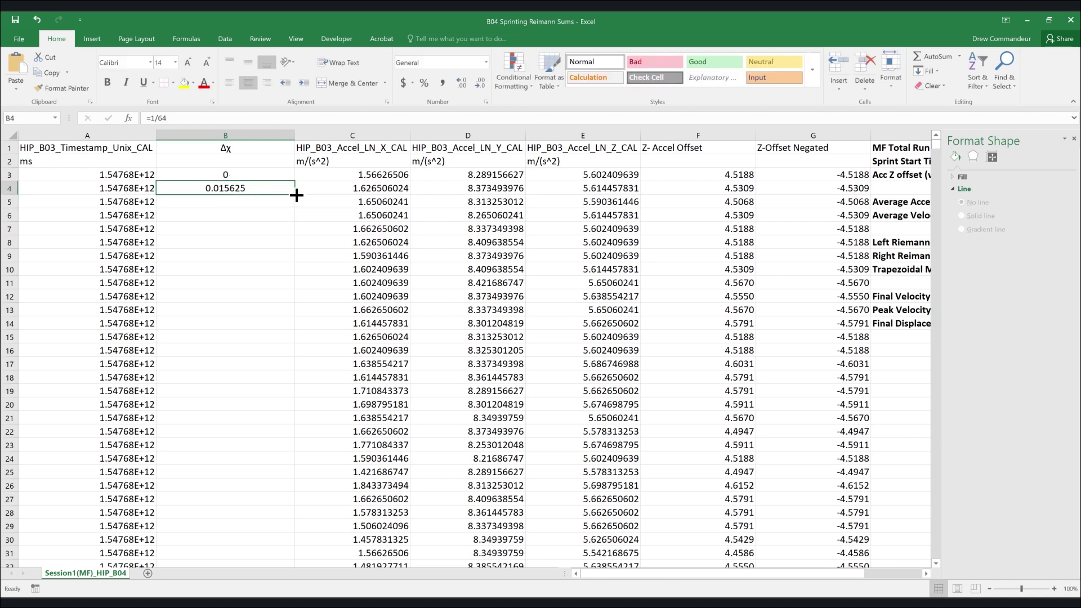
double_click(297, 194)
Insert a blank column before Δχ, enter =A4-A3 in B4 and fill the formula down the whole column
left_click(246, 130)
right_click(246, 130)
left_click(282, 205)
left_click(188, 191)
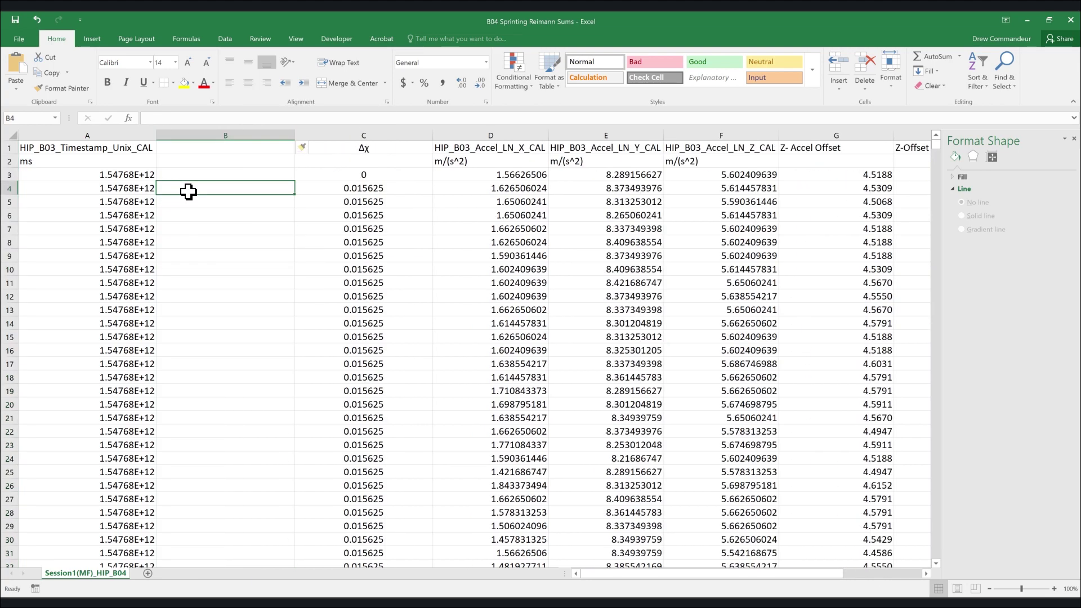
type("=")
key("Left")
type("-")
key("Left")
key("Up")
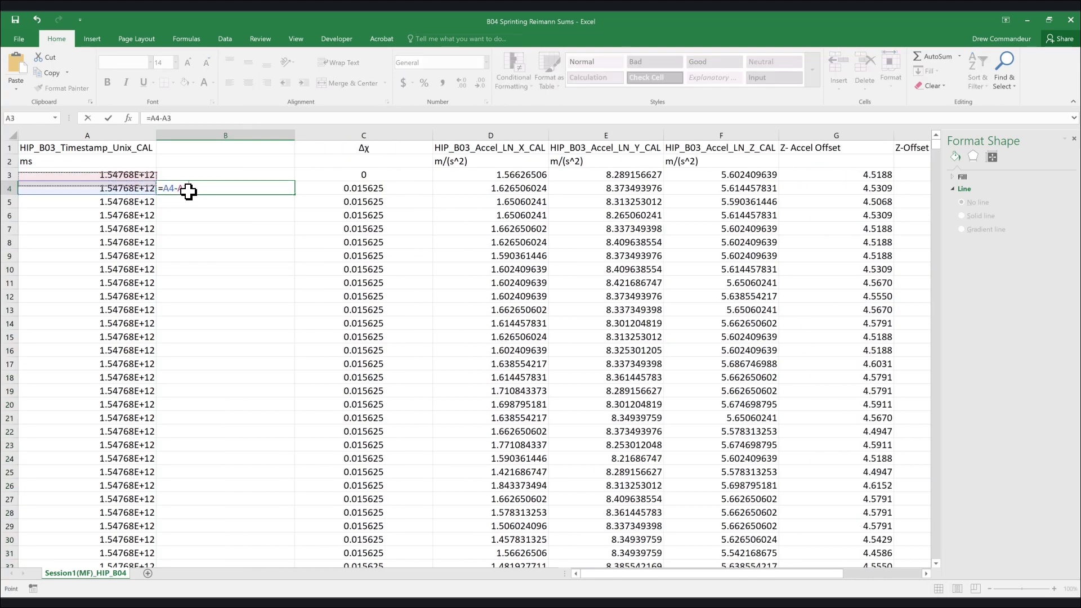
key("Return")
double_click(160, 187)
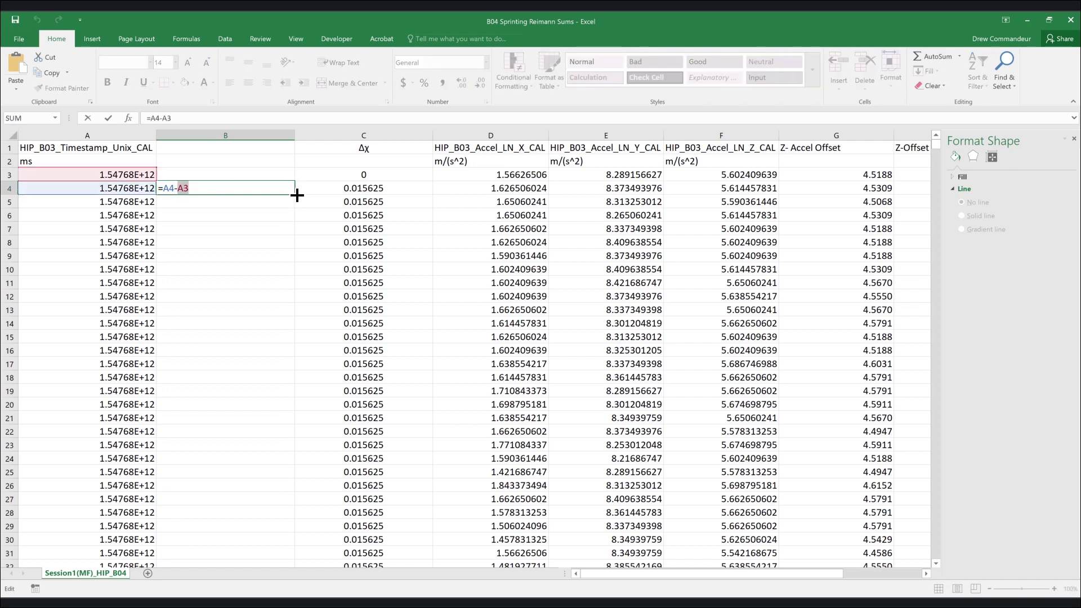
key("Escape")
double_click(297, 195)
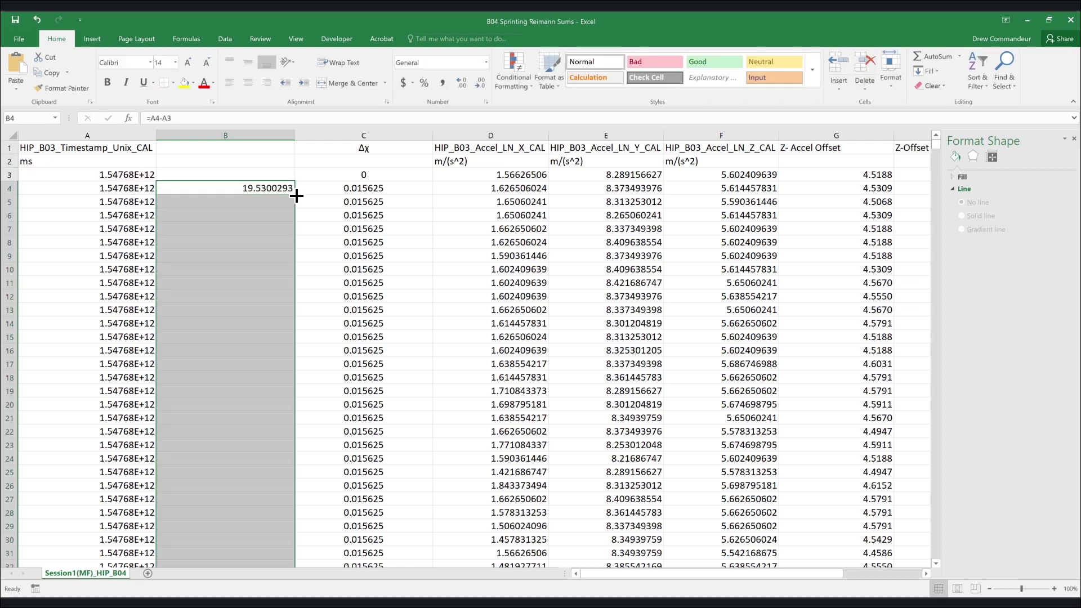
Plot the timestamp differences in column B as a scatter chart with smooth lines
left_click(261, 125)
left_click(93, 39)
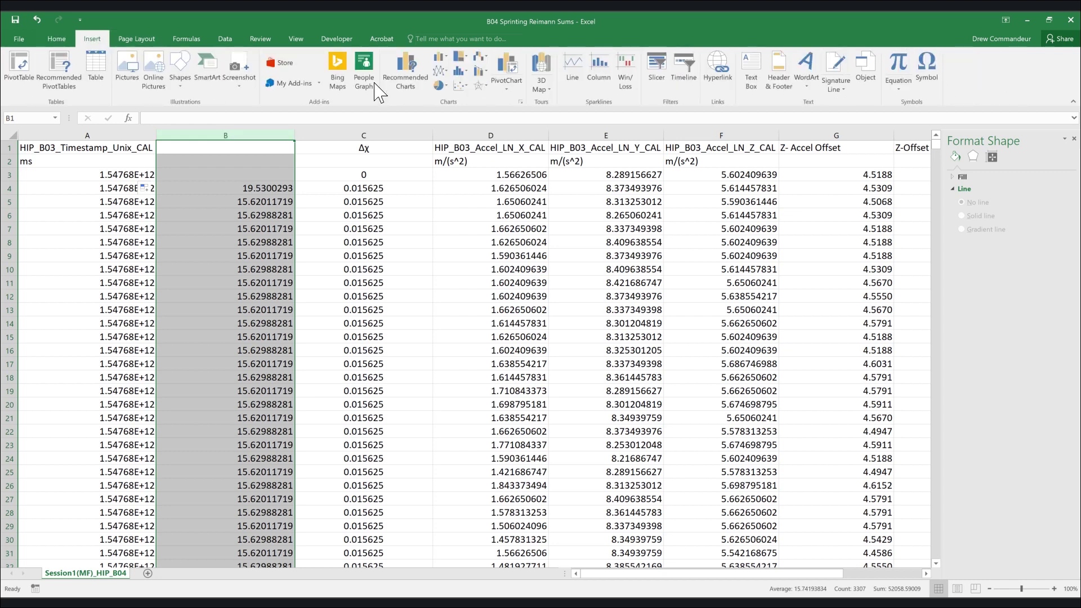
left_click(460, 85)
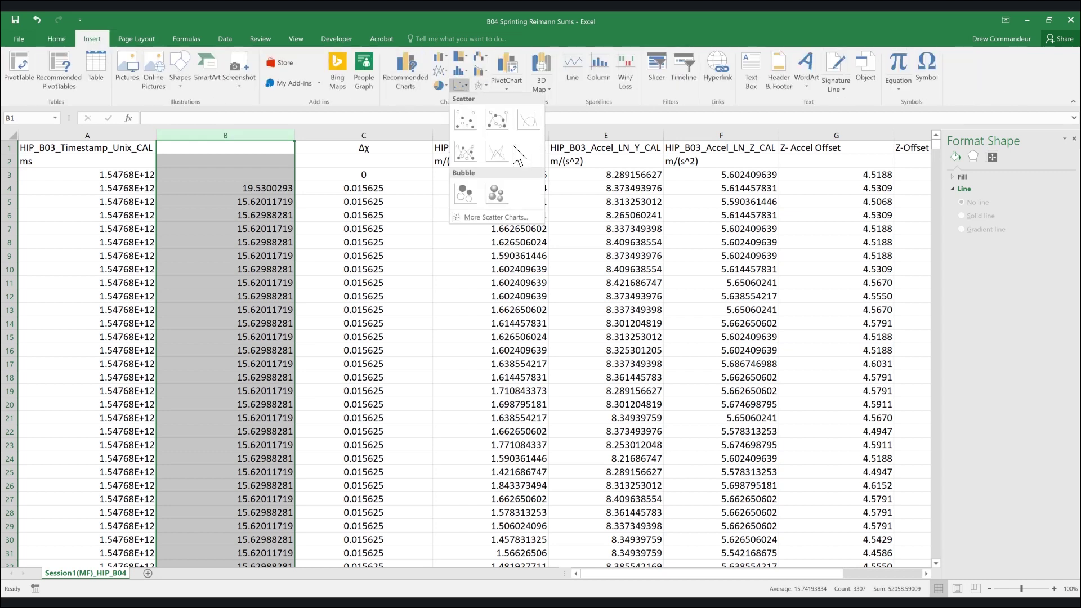
left_click(527, 121)
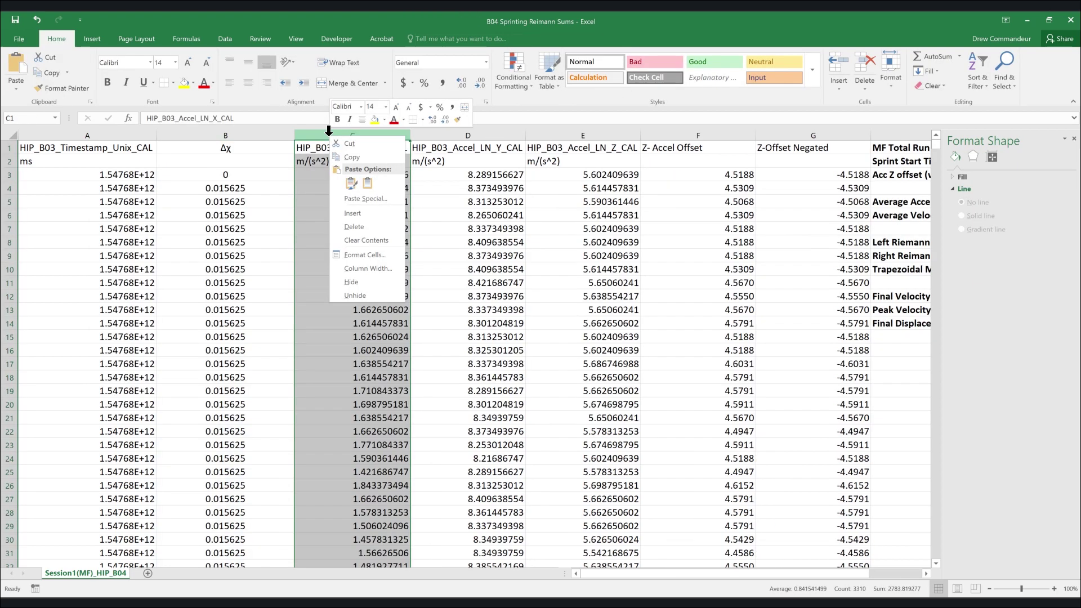
Insert a new column C after Δχ and title it "Real Time" in C1
left_click(352, 212)
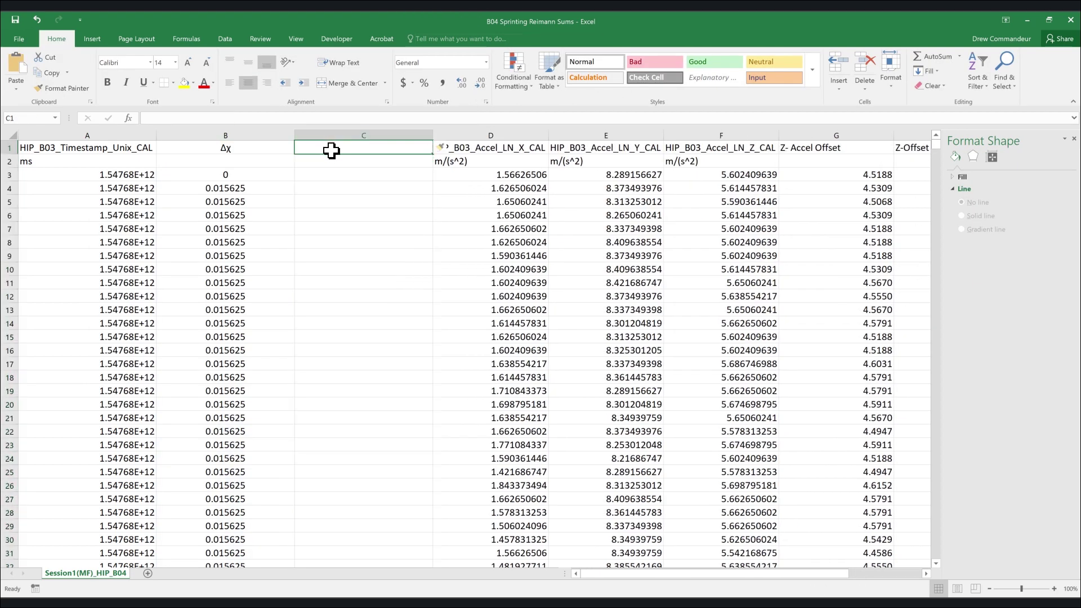
type("Real Time")
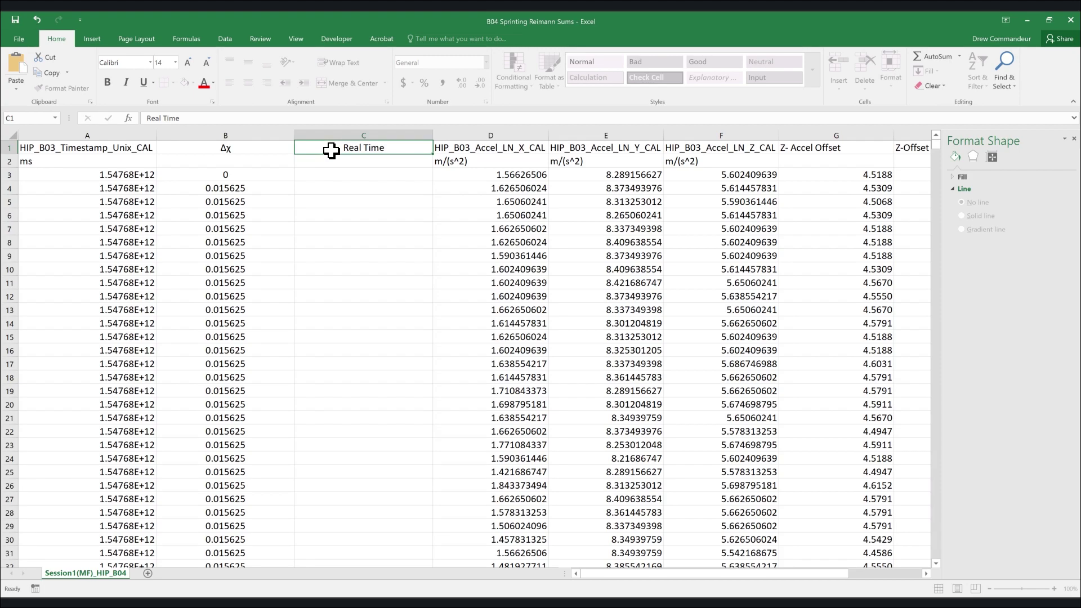
Enter 0 in C3 and =1/64+C3 in C4, and fill the C4 formula down the Real Time column
key("Return")
key("Down")
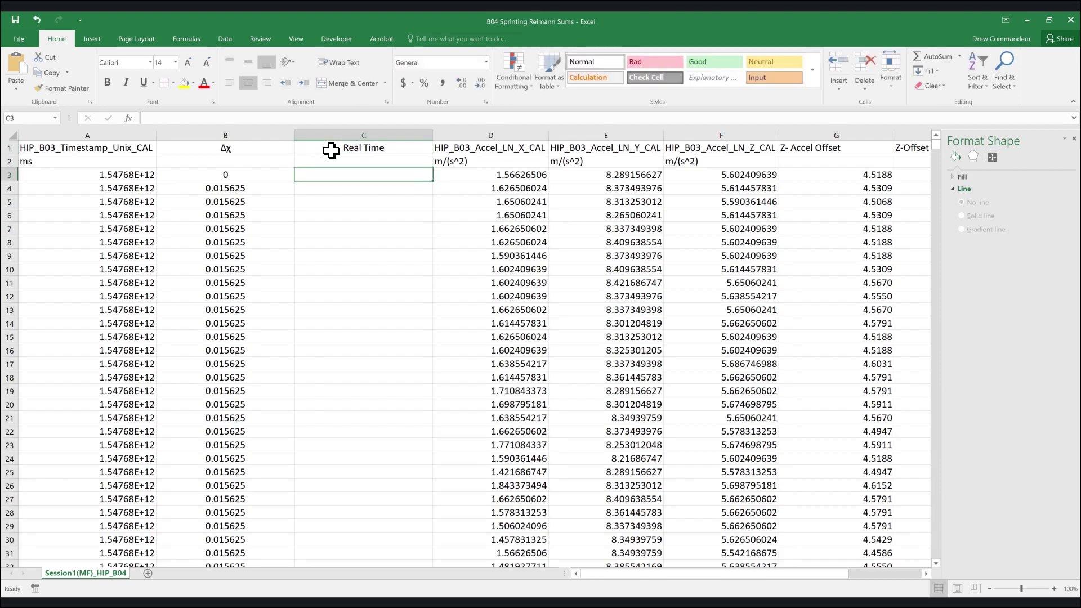
type("0")
key("Return")
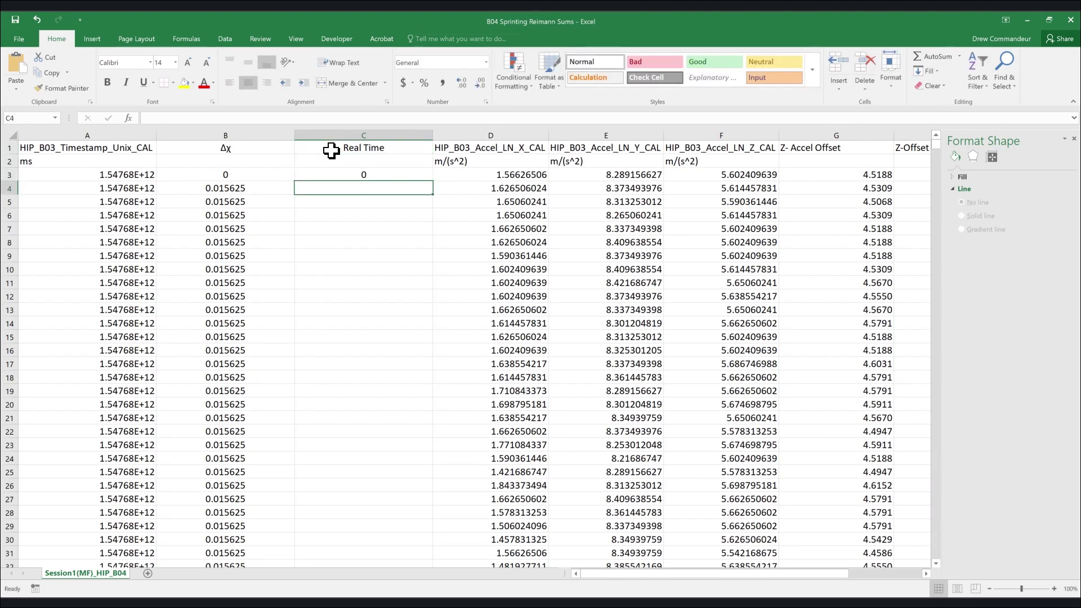
type("=1/64")
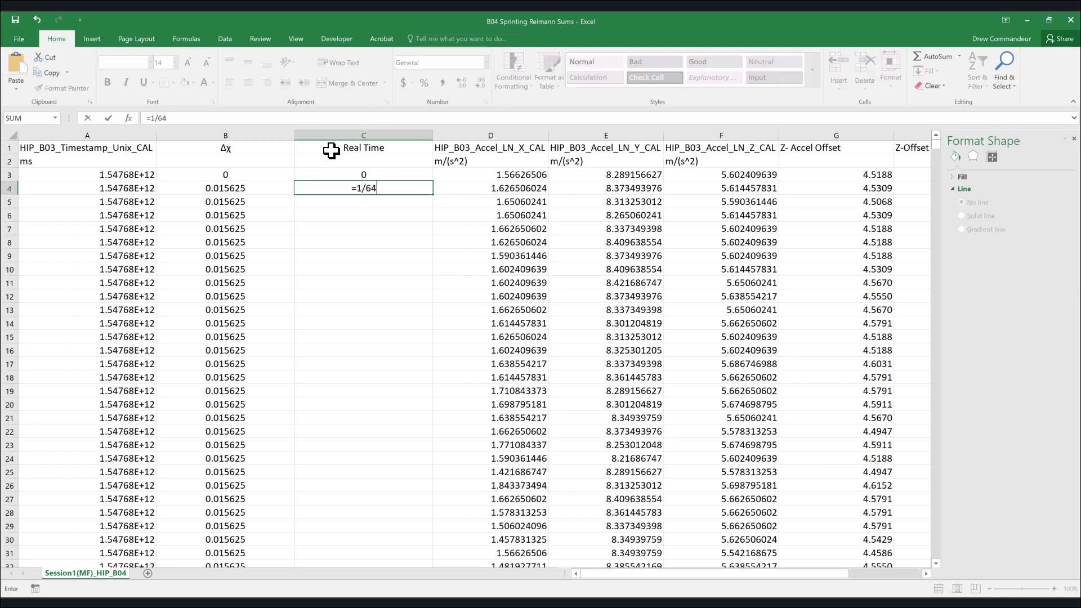
type("+")
key("Up")
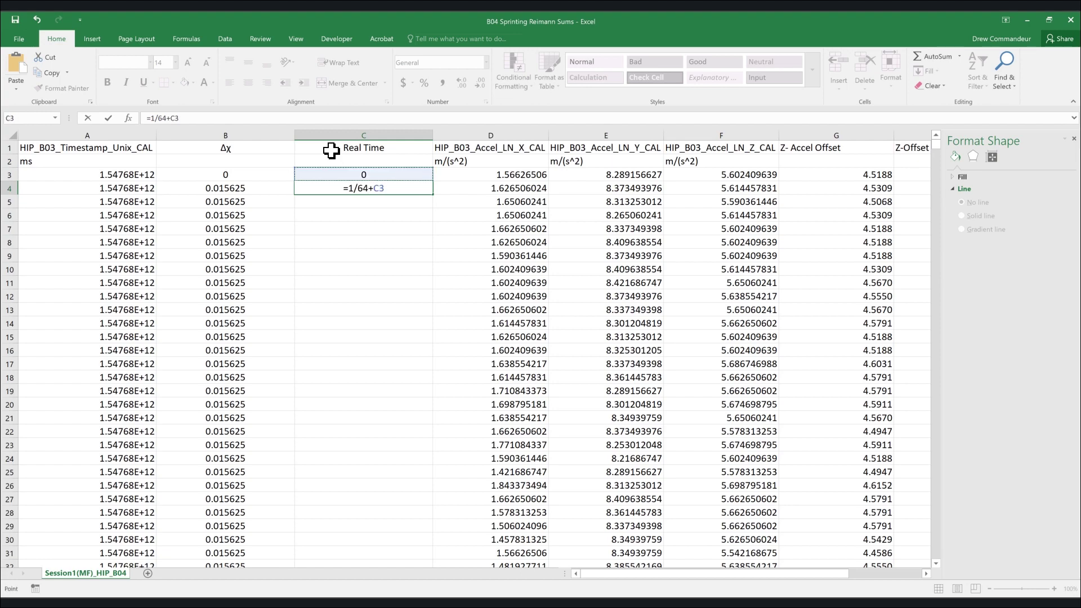
key("ctrl+Return")
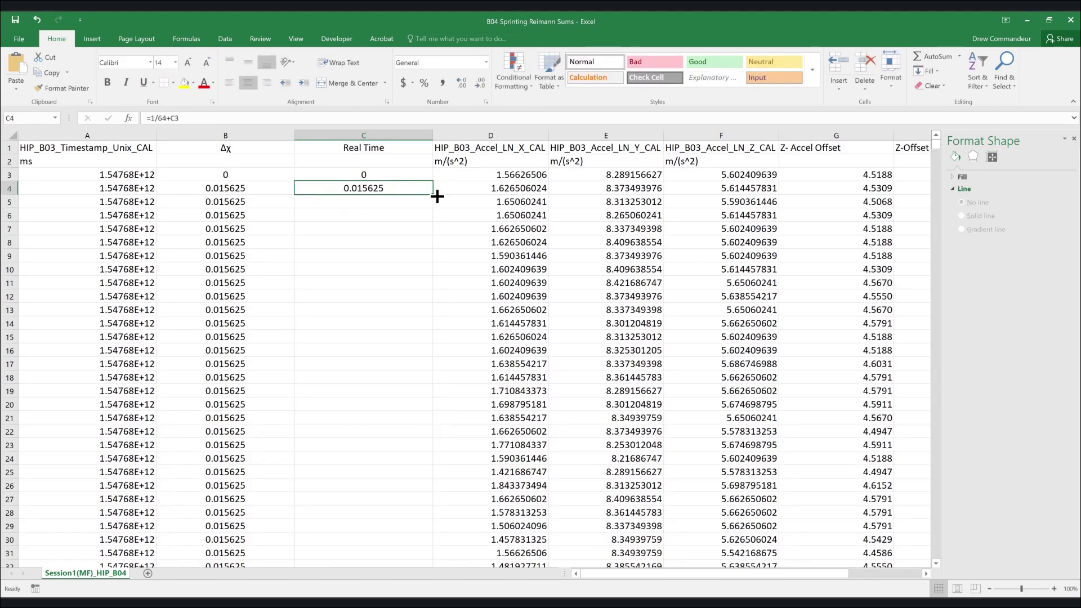
double_click(434, 196)
Set row 3 to 0 in all acceleration columns, D3 through H3
left_click_drag(479, 175, 842, 183)
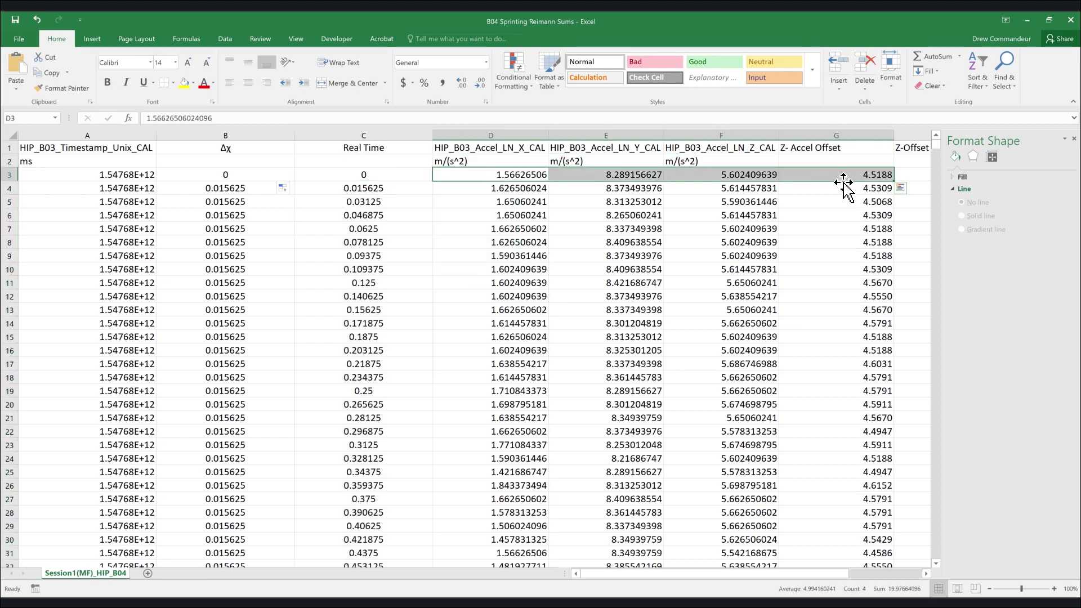
type("0")
key("Return")
key("shift+Right")
key("shift+Right")
key("shift+Right")
key("shift+Right")
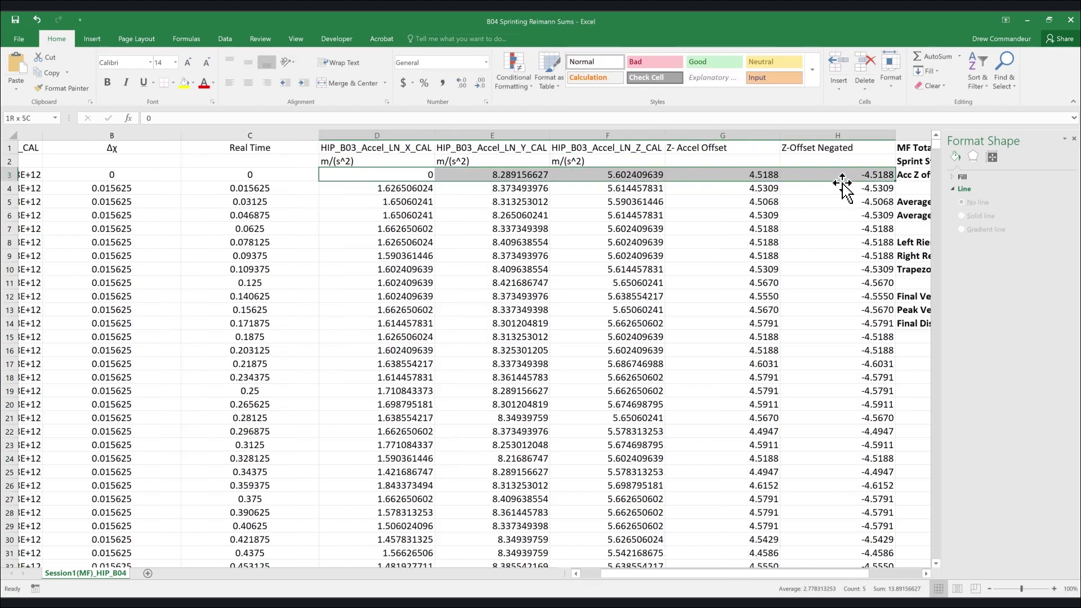
key("ctrl+r")
left_click(580, 201)
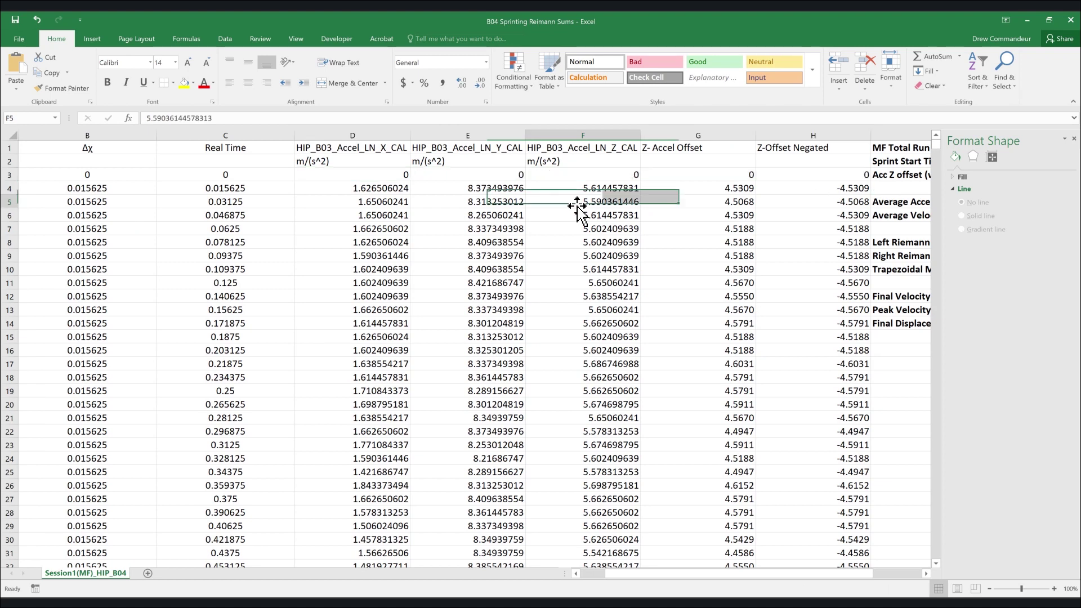
Delete the Unix timestamp column A
left_click_drag(768, 573, 661, 583)
right_click(120, 134)
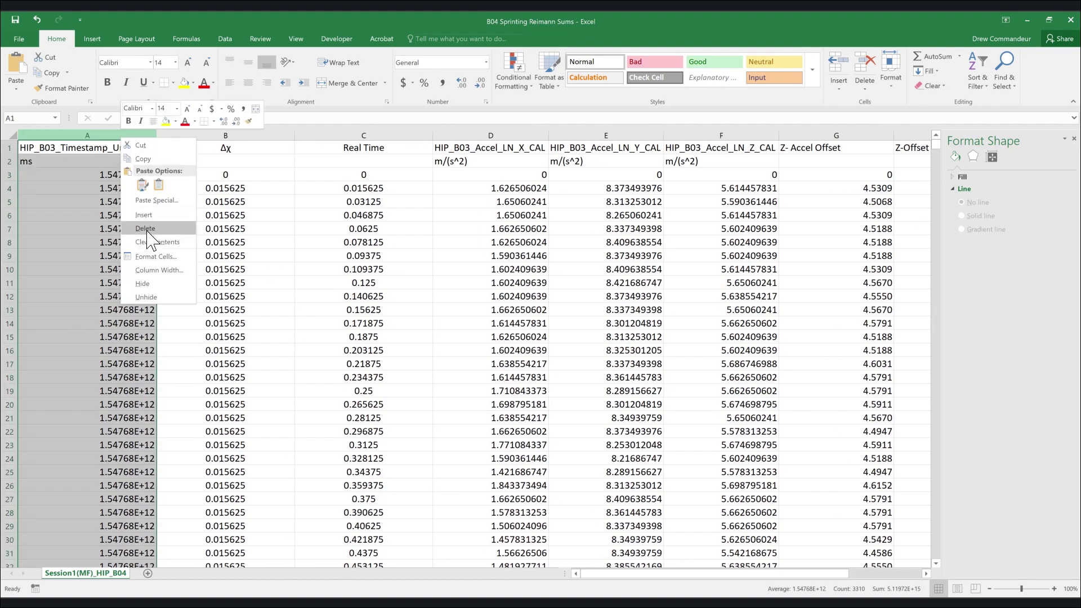
left_click(140, 242)
Narrow columns C through F, the raw and offset acceleration data, and shade them orange
left_click(257, 185)
left_click_drag(343, 135, 203, 135)
left_click(224, 135)
left_click(193, 83)
left_click(234, 147)
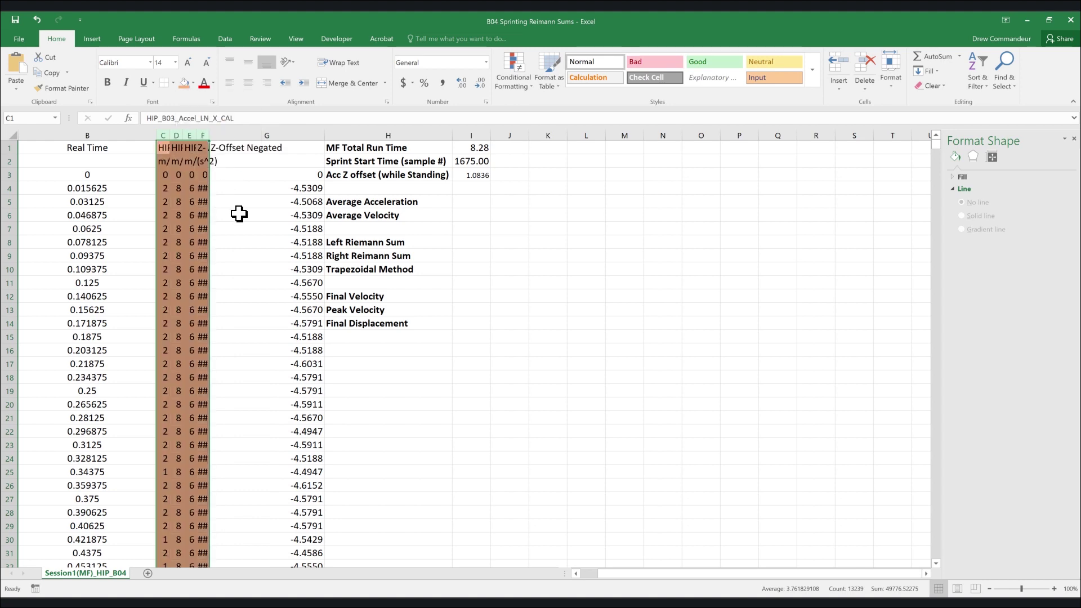
Shade the Z-Offset Negated column G light green
left_click(285, 135)
left_click(193, 85)
left_click(221, 179)
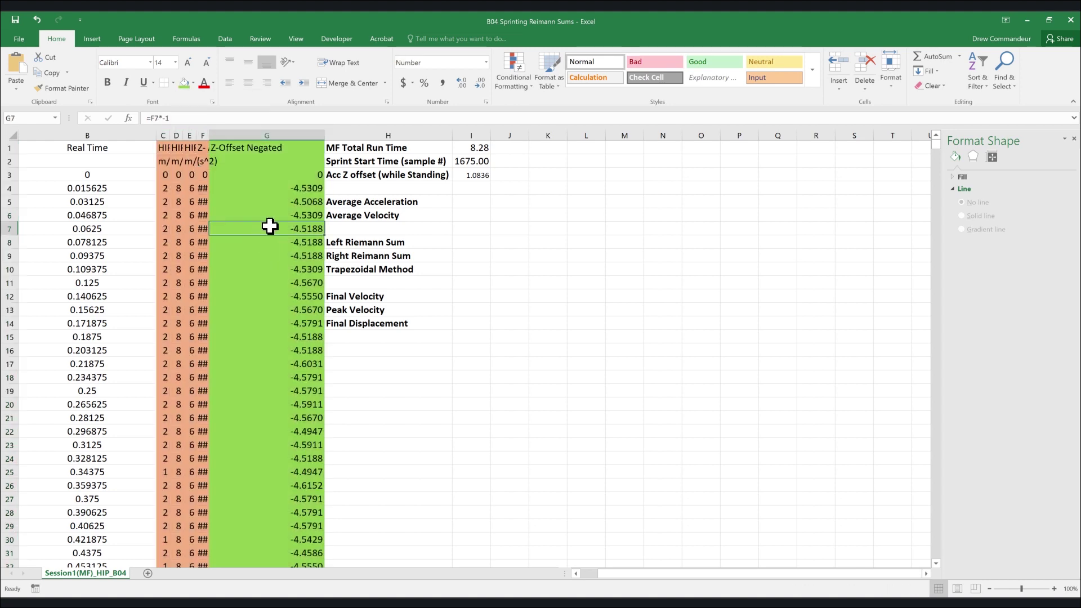
Delete the pre-sprint data in A4:G1675, up to the sprint start sample, shifting the remaining cells up
left_click(475, 163)
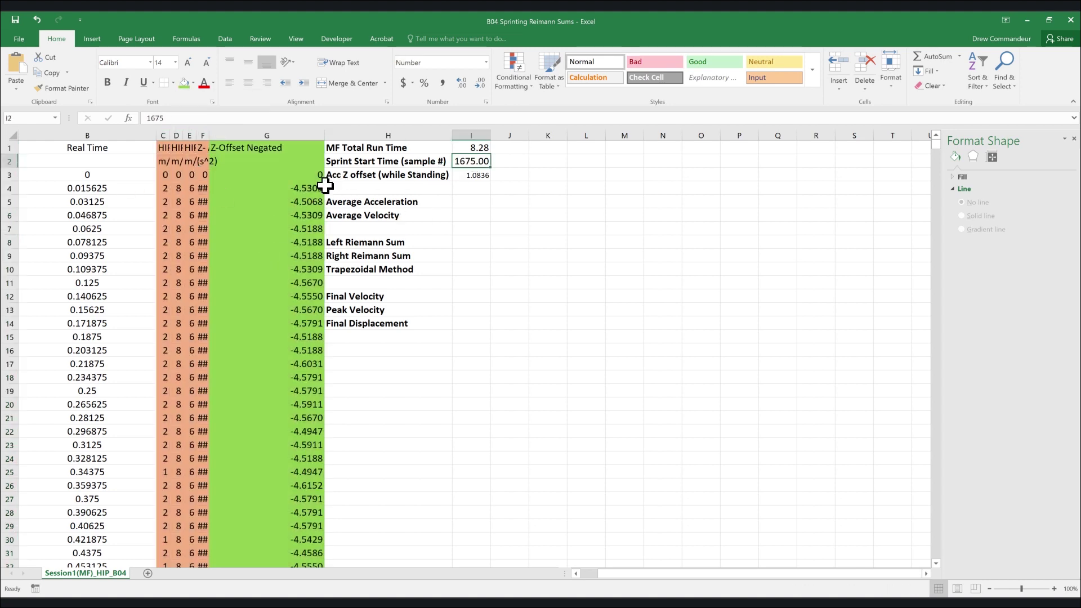
left_click_drag(309, 186, 15, 194)
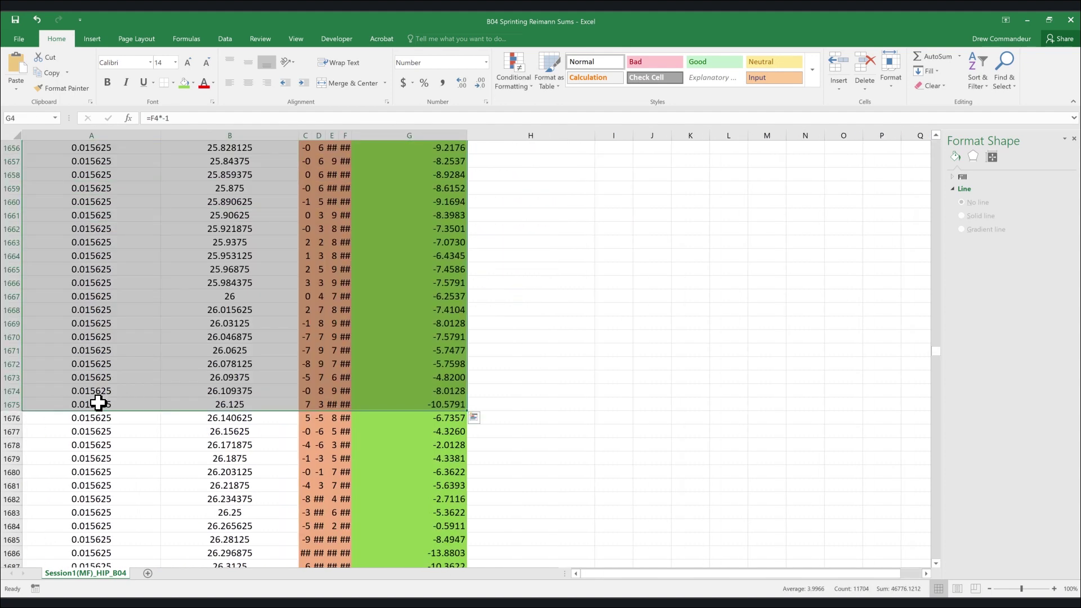
right_click(99, 403)
left_click(130, 277)
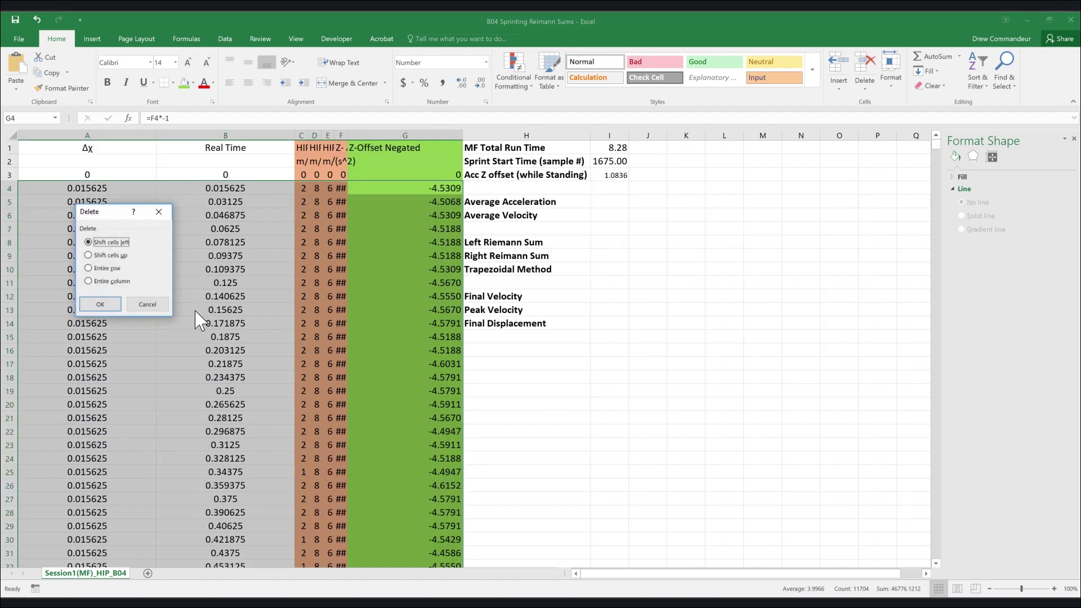
left_click(103, 256)
left_click(99, 305)
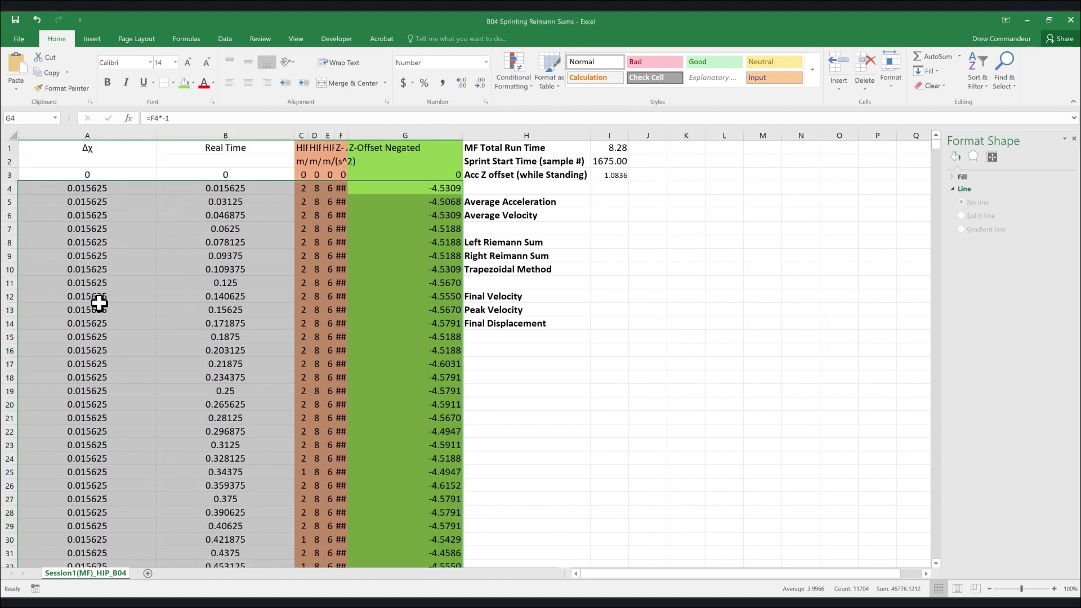
Repair the broken reference in B4 of the Real Time column so the formula reads =1/64+B3
left_click(236, 188)
left_click(178, 117)
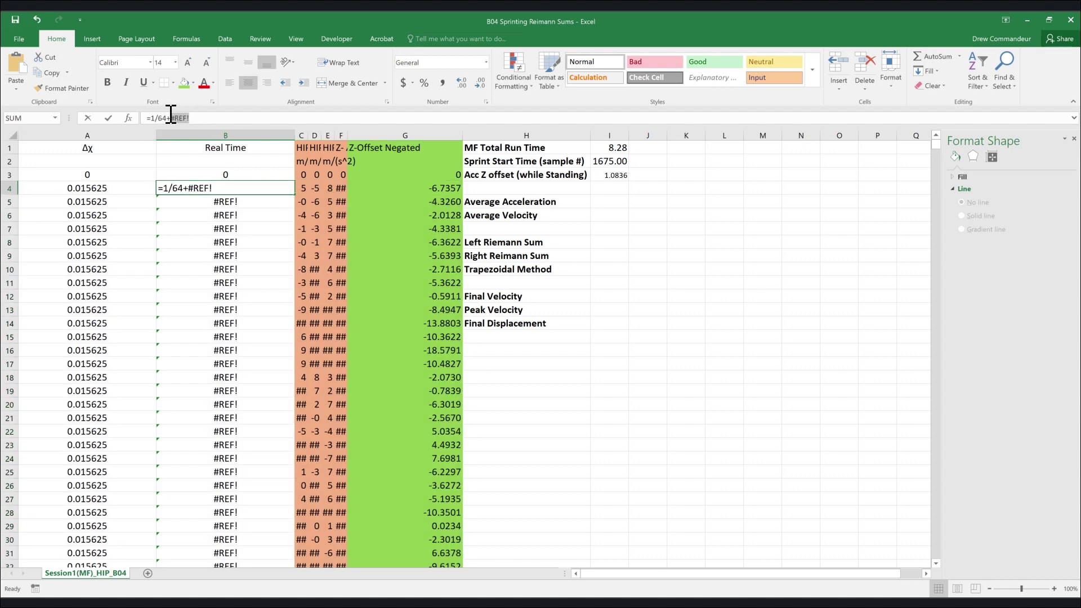
key("BackSpace")
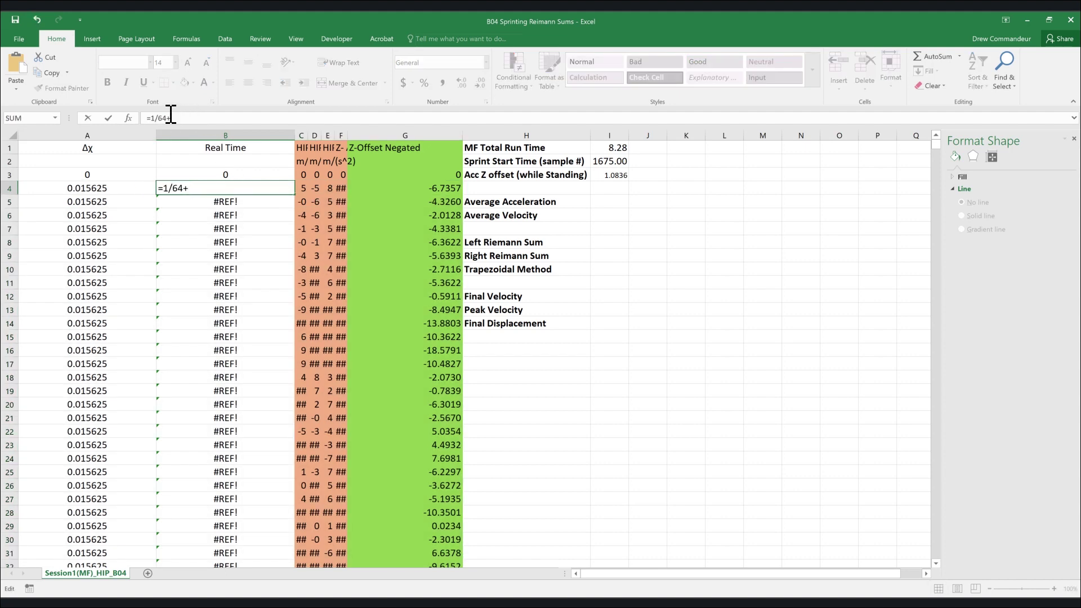
left_click(197, 175)
key("Return")
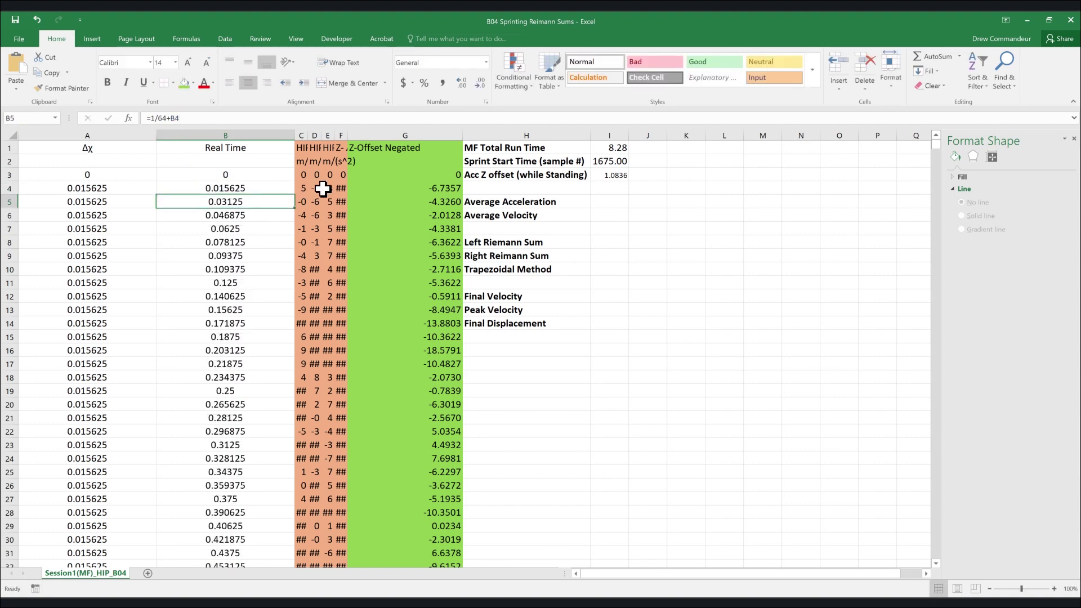
Insert three blank columns between Z-Offset Negated and the summary labels
left_click(489, 137)
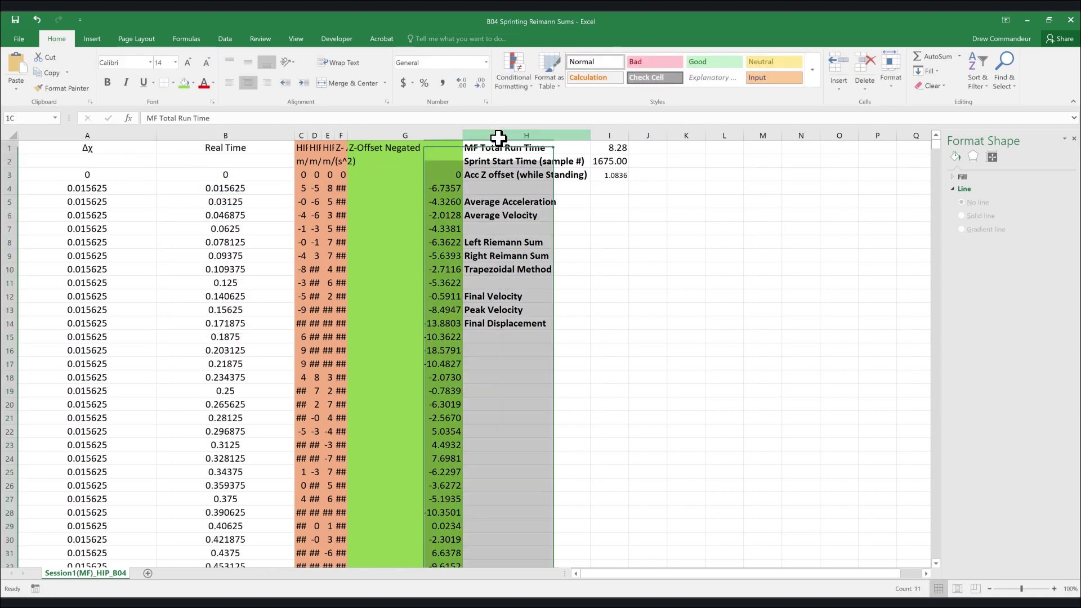
right_click(496, 137)
left_click(541, 219)
Title the new columns "Left Reimann" in H1, "Right Reimann" in I1 and "Trapezoidal" in J1
left_click(531, 149)
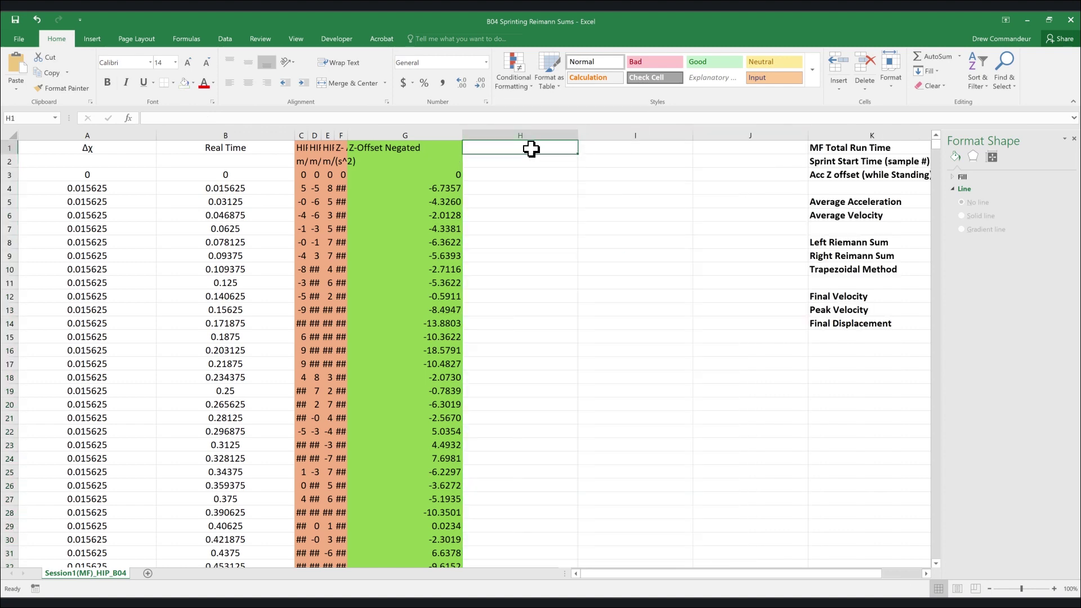
type("Left R")
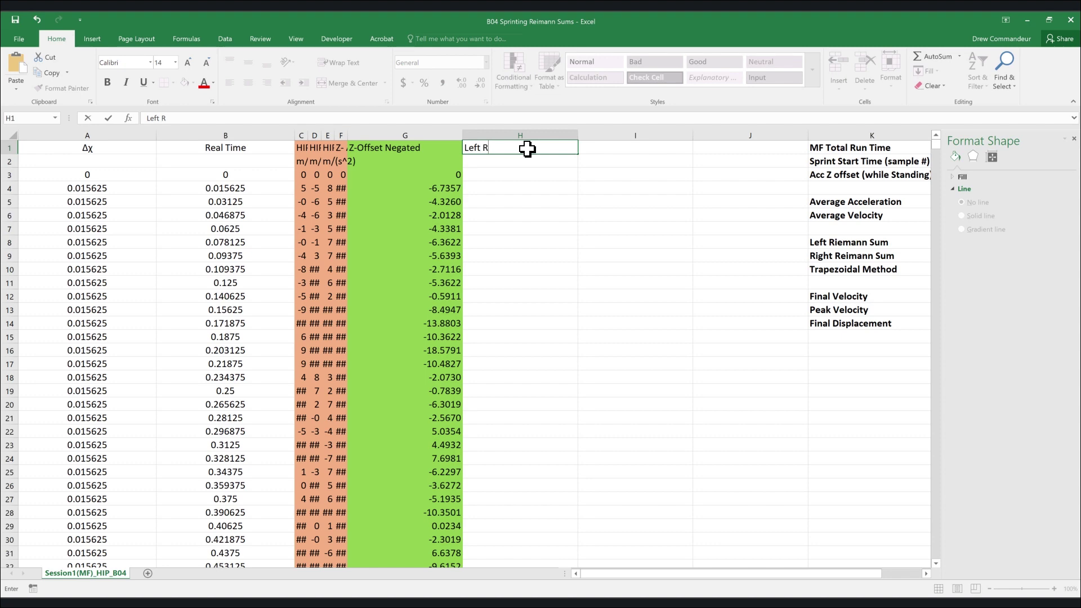
type("eimann")
key("Tab")
type("Right")
key("Tab")
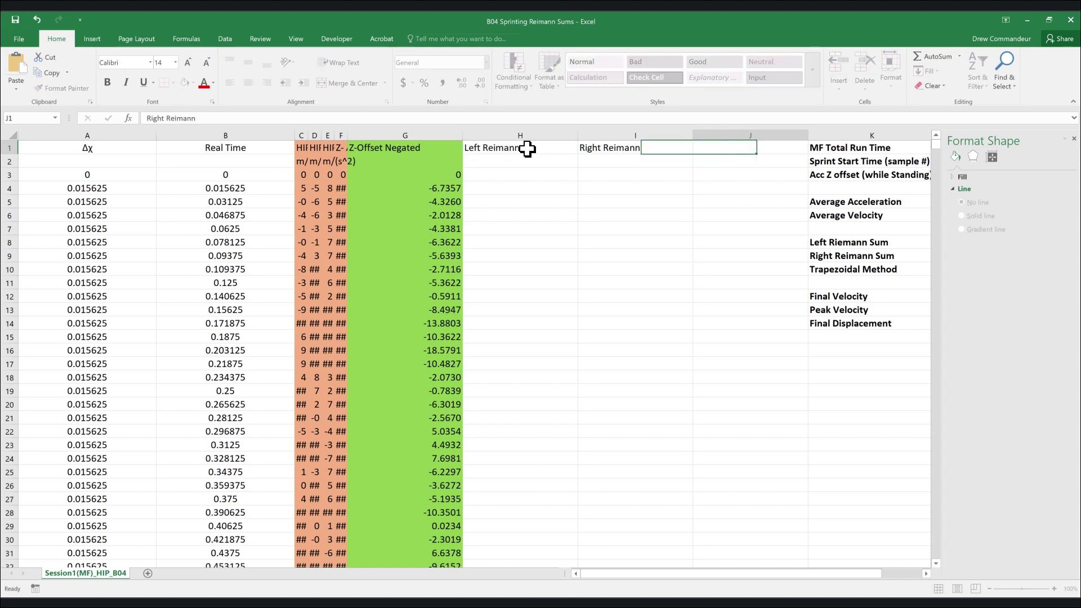
type("Trapezoidal")
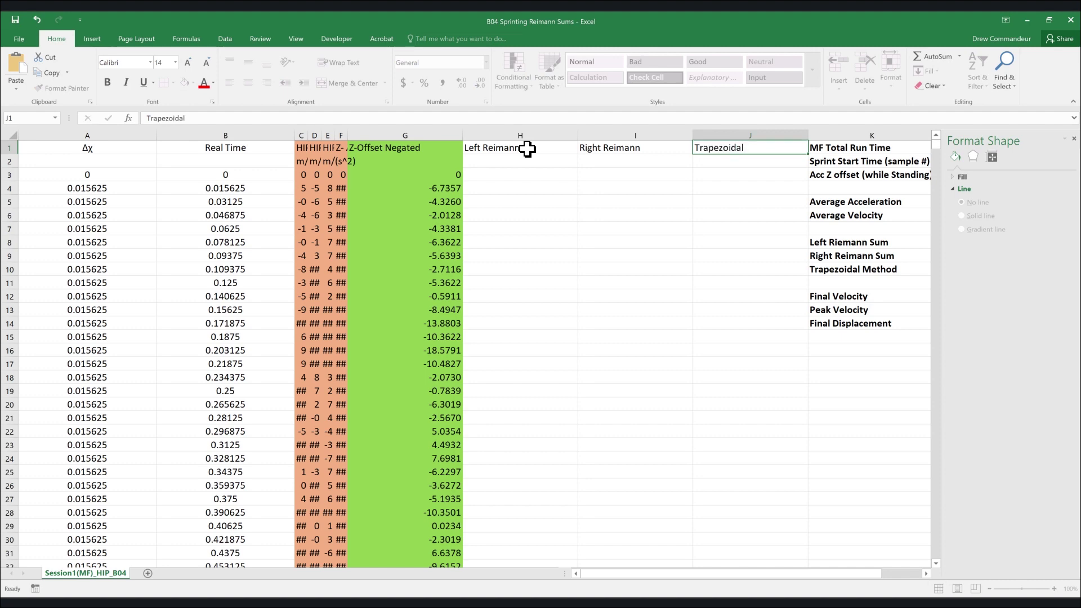
Enter =A4*G4 in H4 of the Left Reimann column
left_click(510, 186)
type("=")
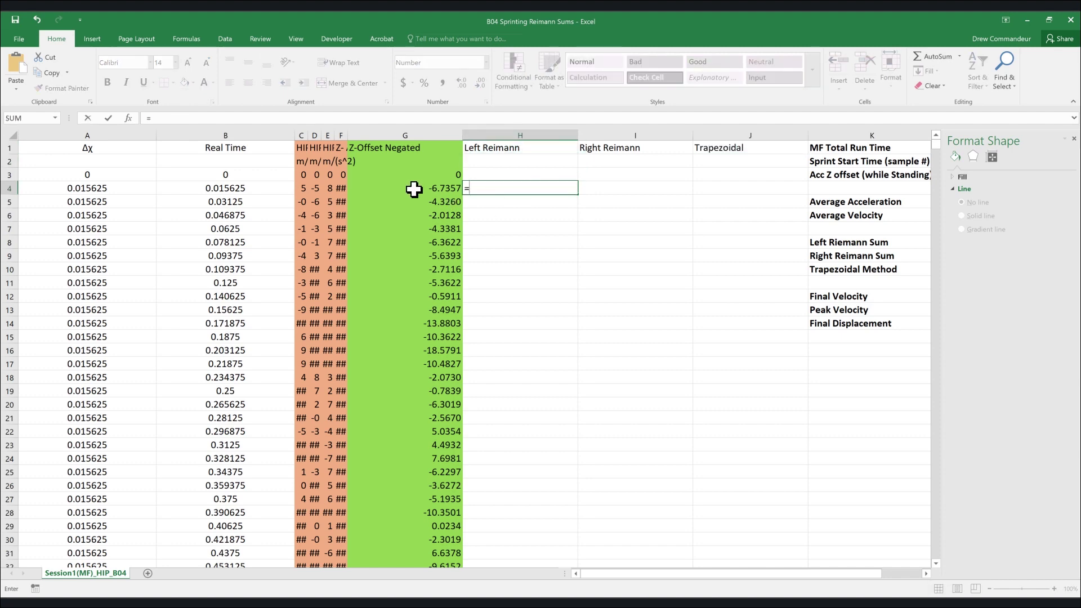
left_click(99, 188)
type("*")
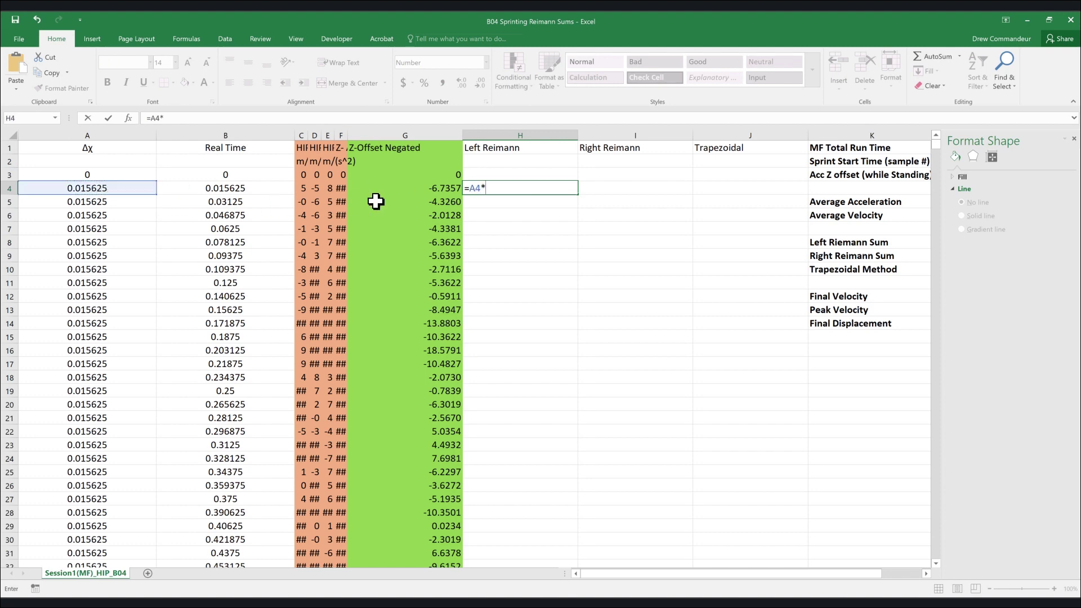
left_click(419, 190)
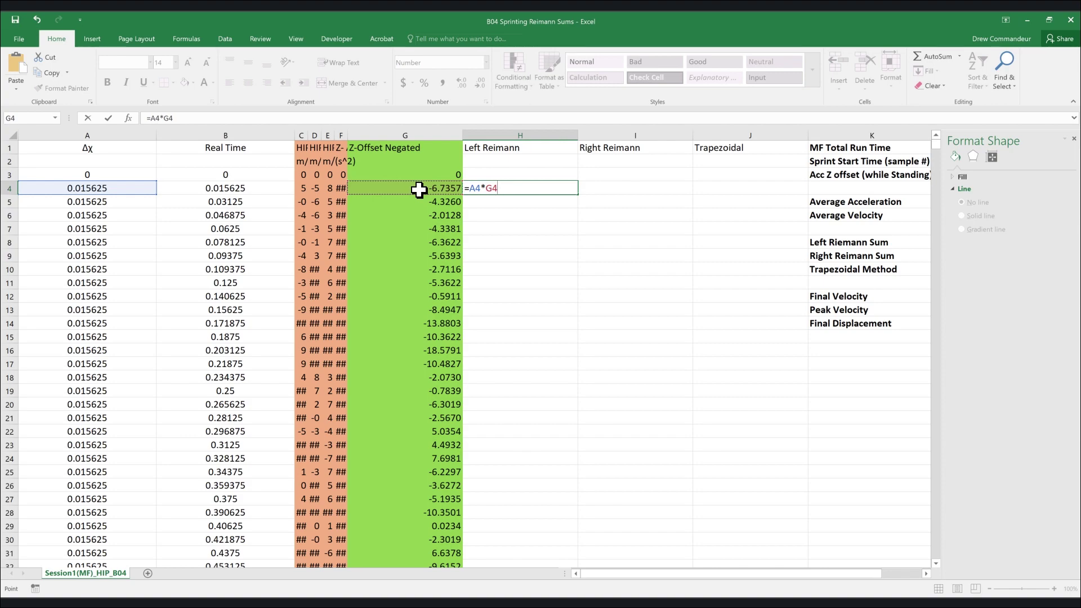
key("Return")
Enter 0 in H3, fill the H4 formula down the Left Reimann column and check its last row
left_click(491, 175)
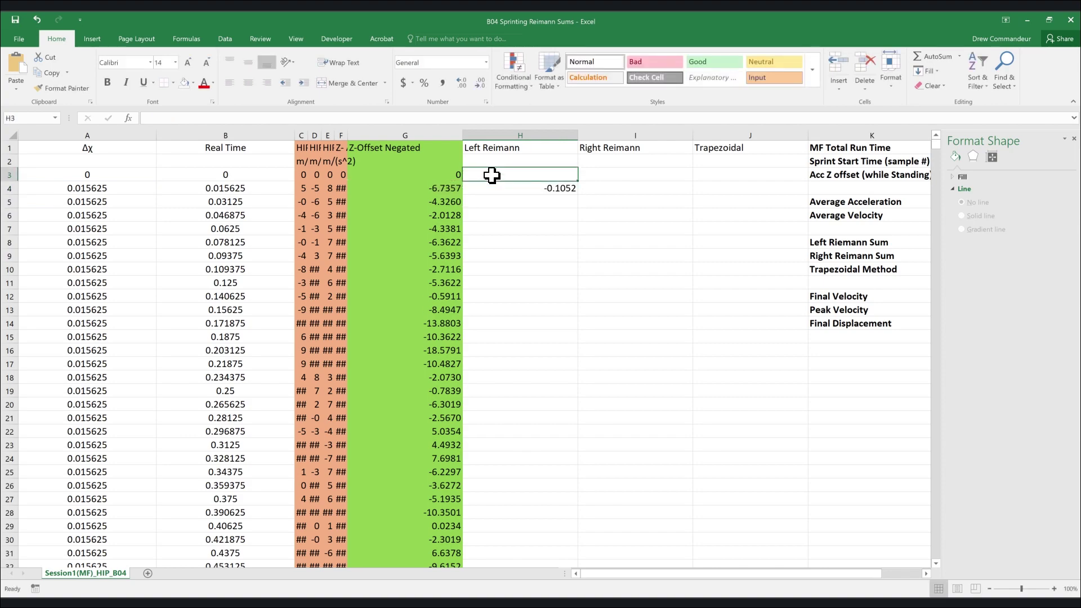
type("0")
key("Return")
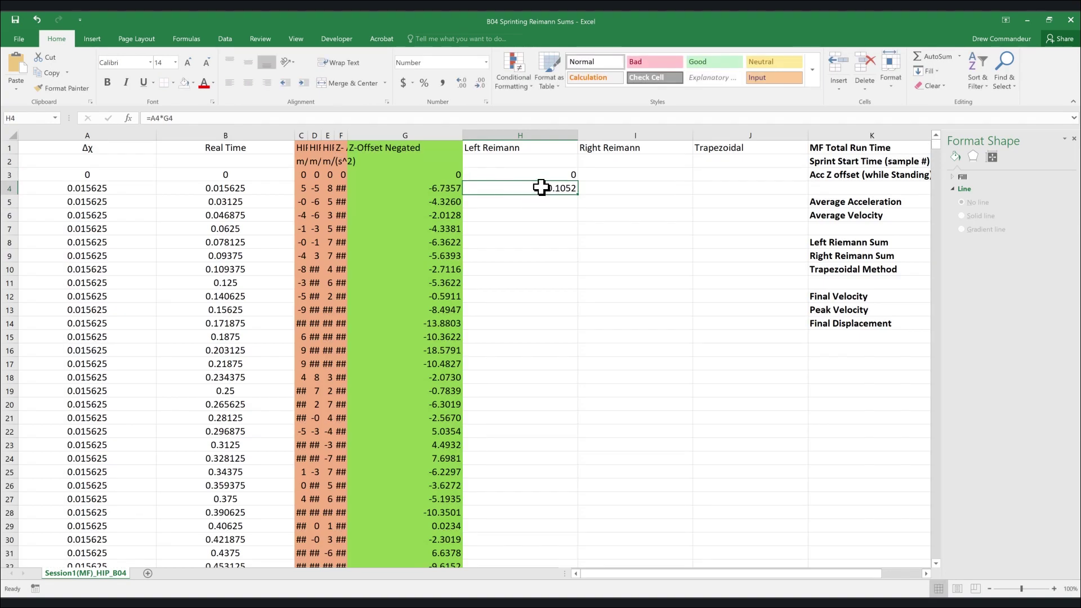
double_click(579, 194)
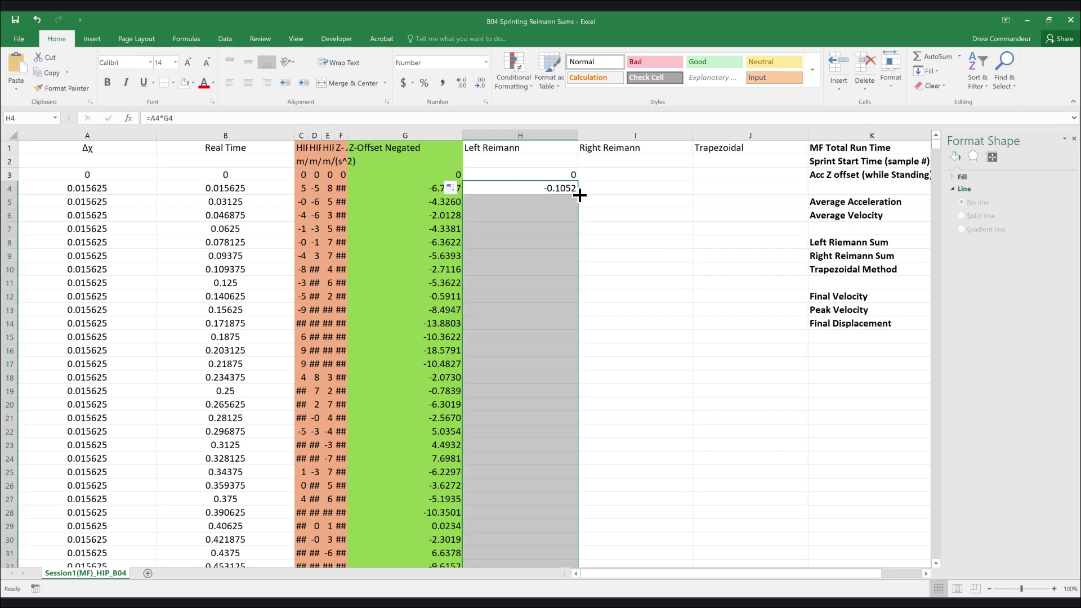
key("ctrl+Down")
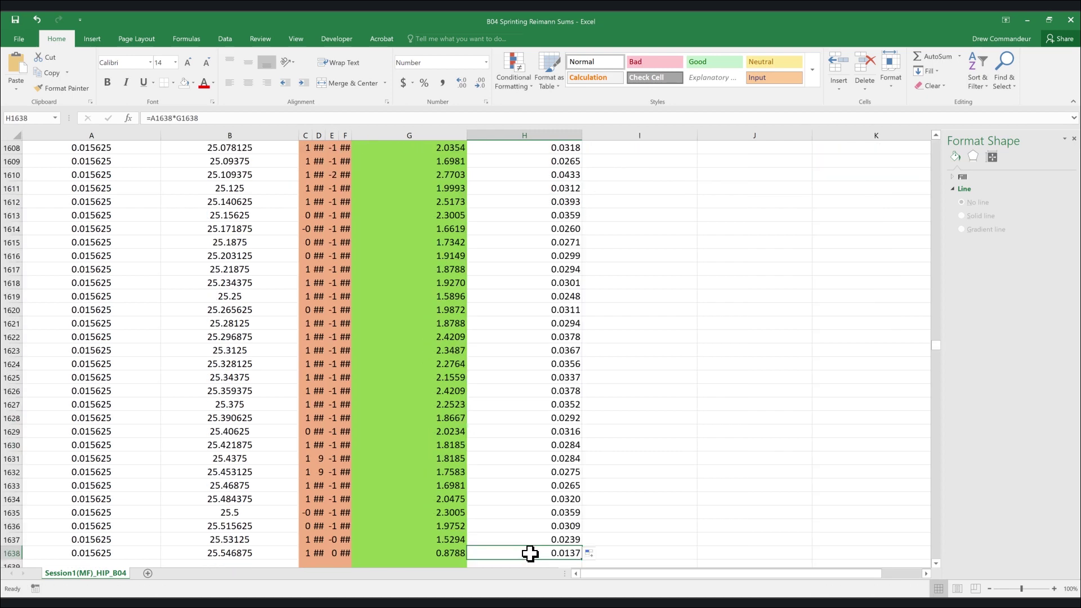
key("ctrl+Up")
Enter =A4*G4 in I4 and fill the formula down the Right Reimann column
left_click(639, 186)
type("=")
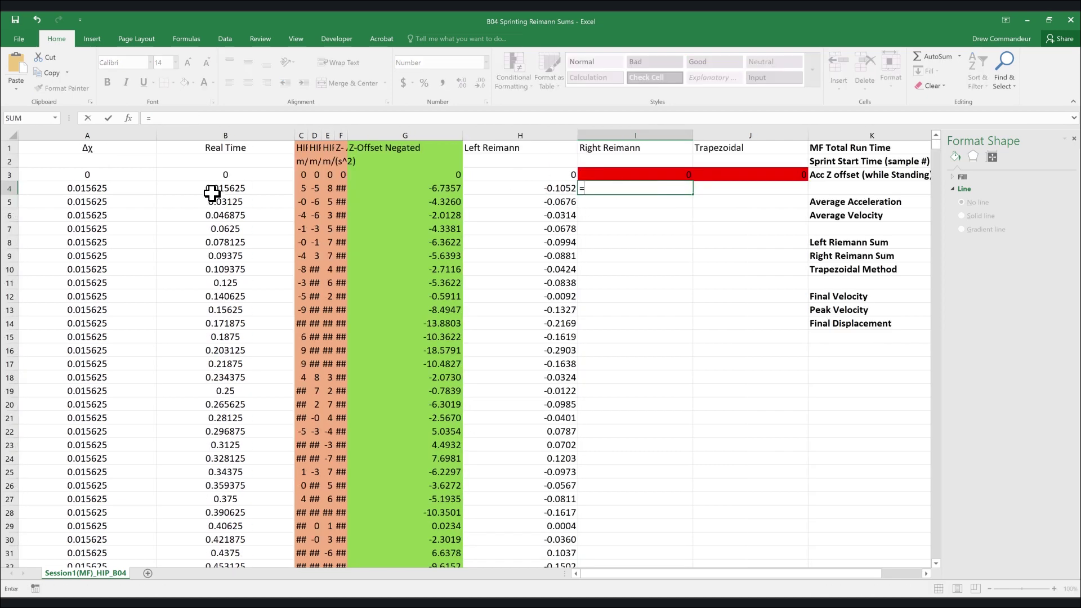
left_click(125, 188)
type("*")
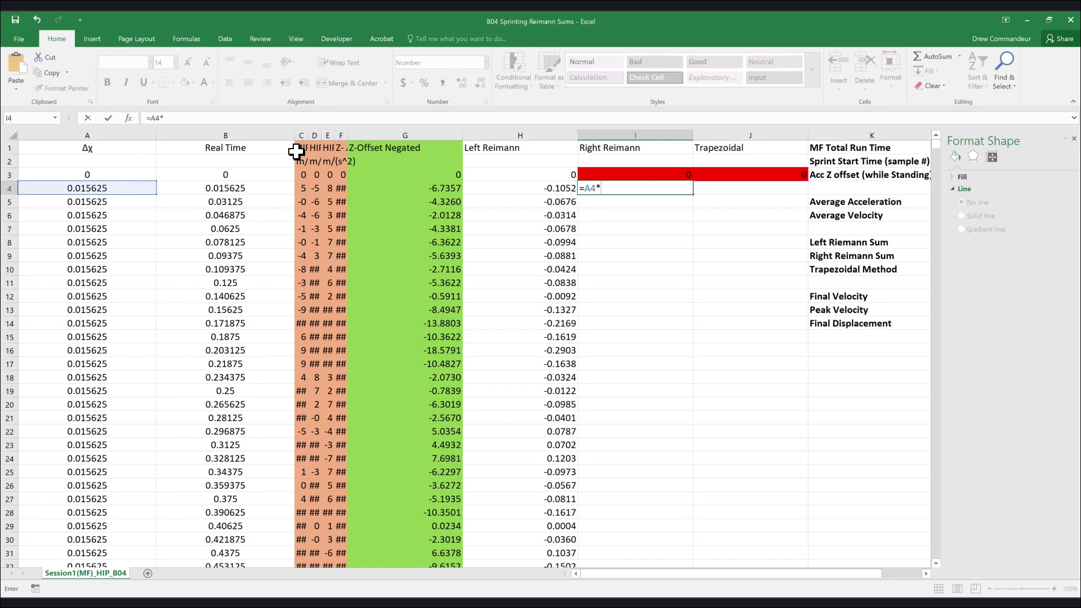
left_click(399, 186)
key("Return")
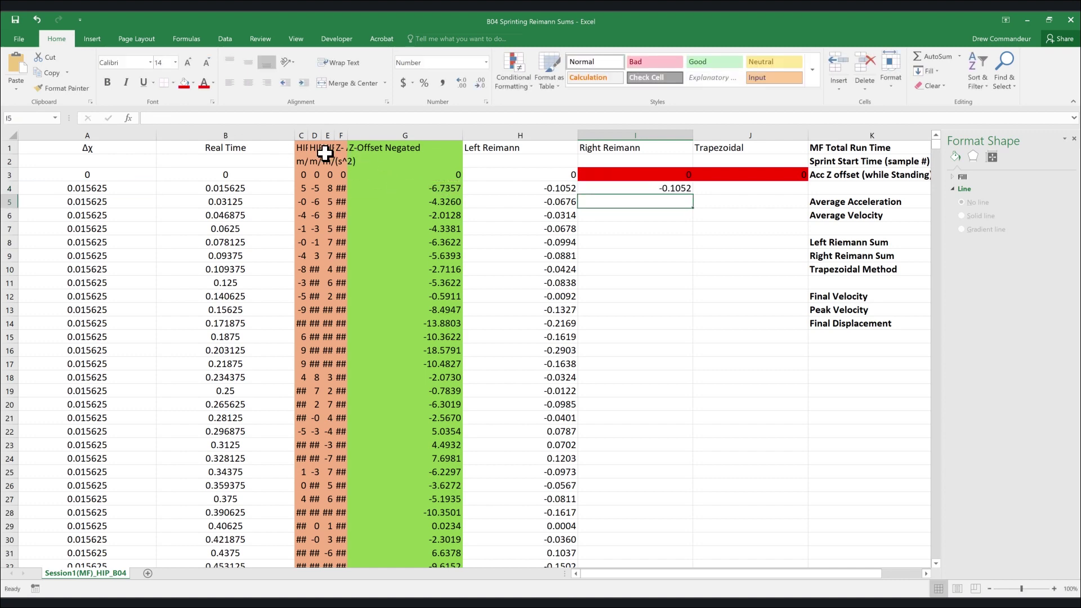
left_click(633, 187)
double_click(692, 194)
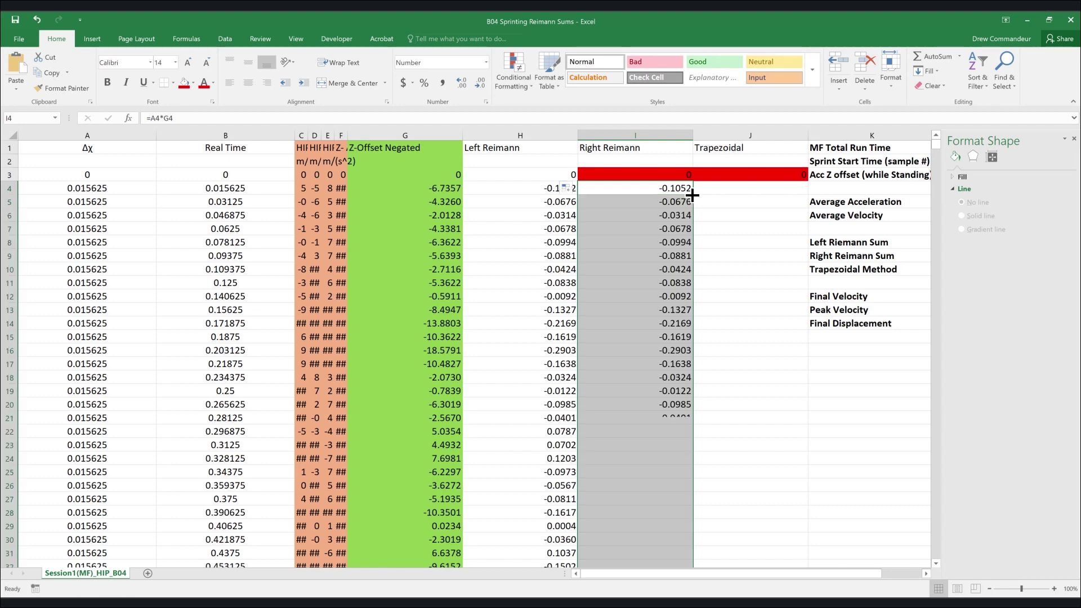
Enter =A4*((G4+G3)/2) in J4 and fill the formula down the Trapezoidal column
left_click(722, 190)
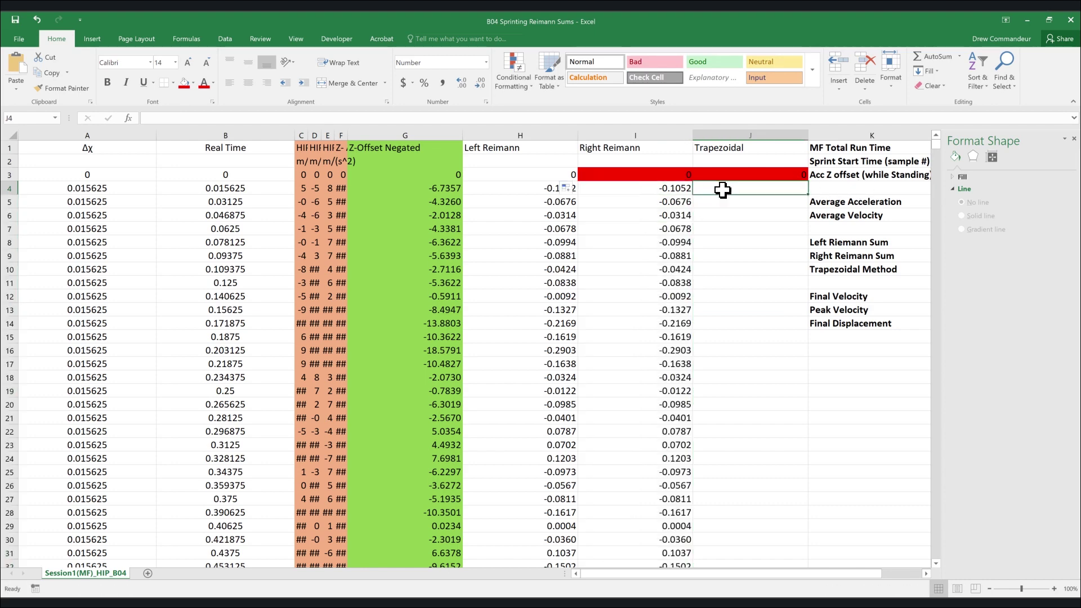
type("=")
left_click(116, 189)
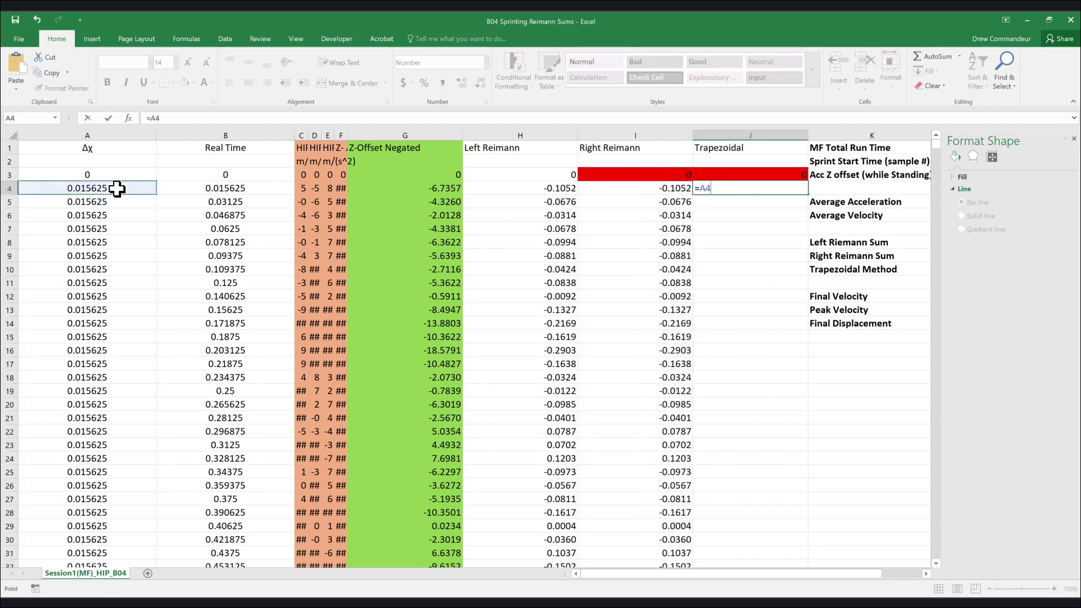
type("*")
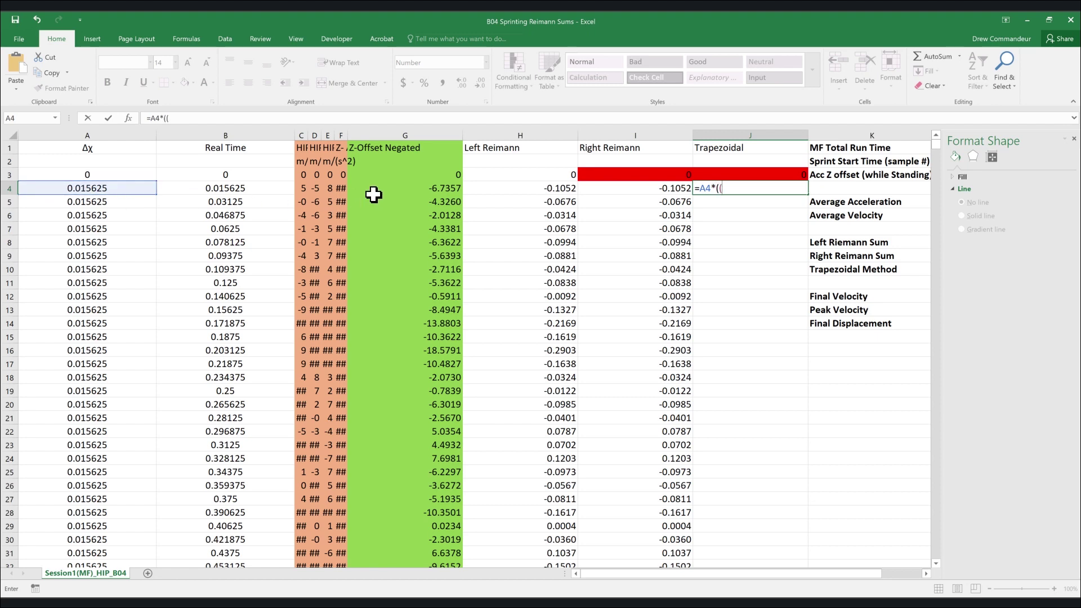
left_click(376, 193)
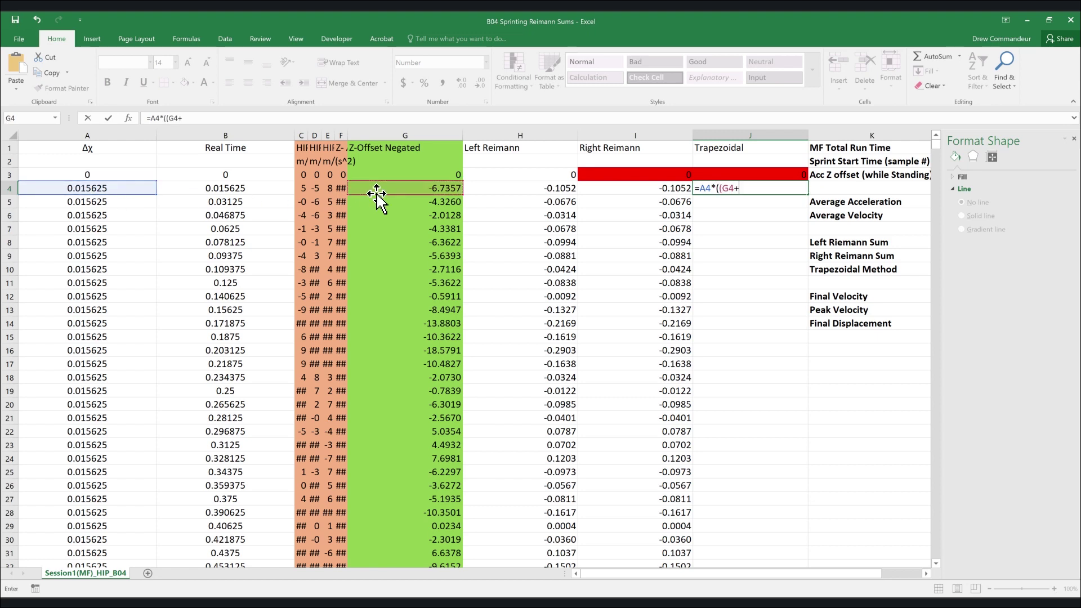
left_click(437, 173)
type(")/2")
key("Return")
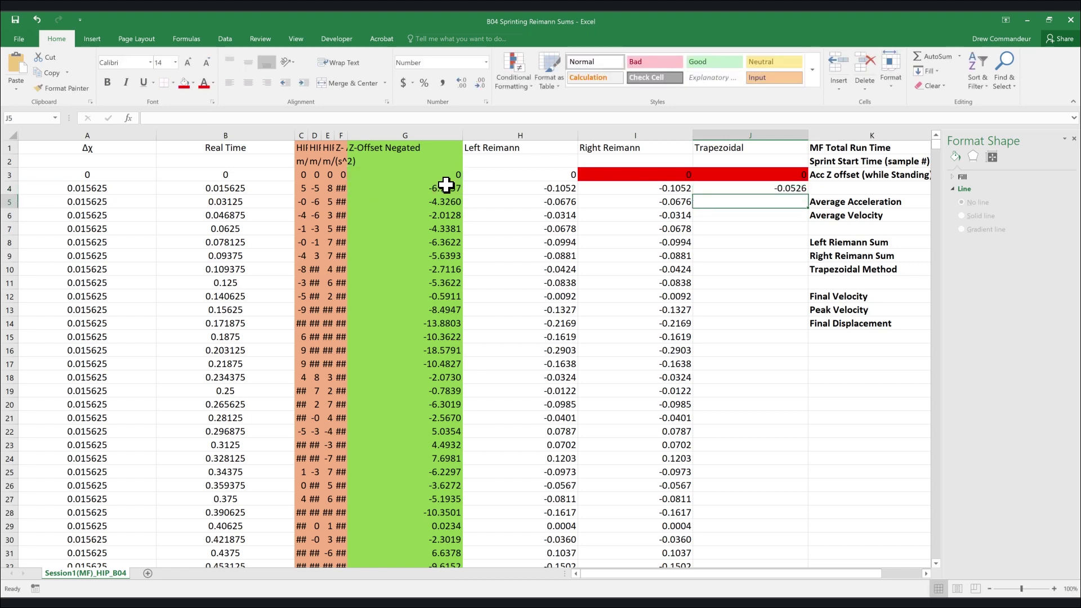
left_click(743, 191)
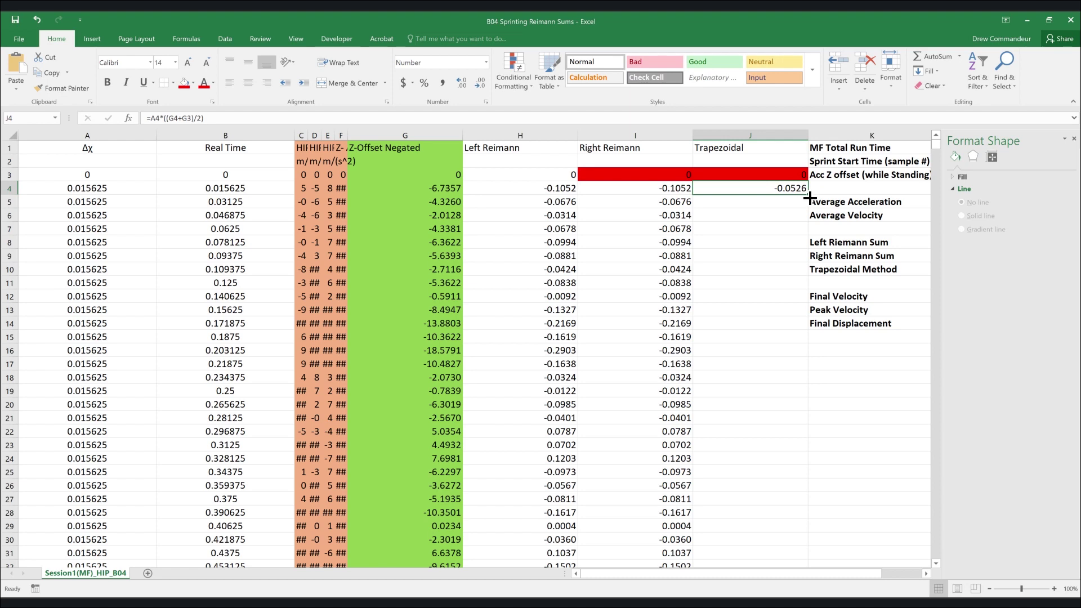
double_click(808, 195)
Insert a new column K before the summary labels and title it "Cumulative Trapezoidal" in K1
left_click(841, 135)
right_click(840, 136)
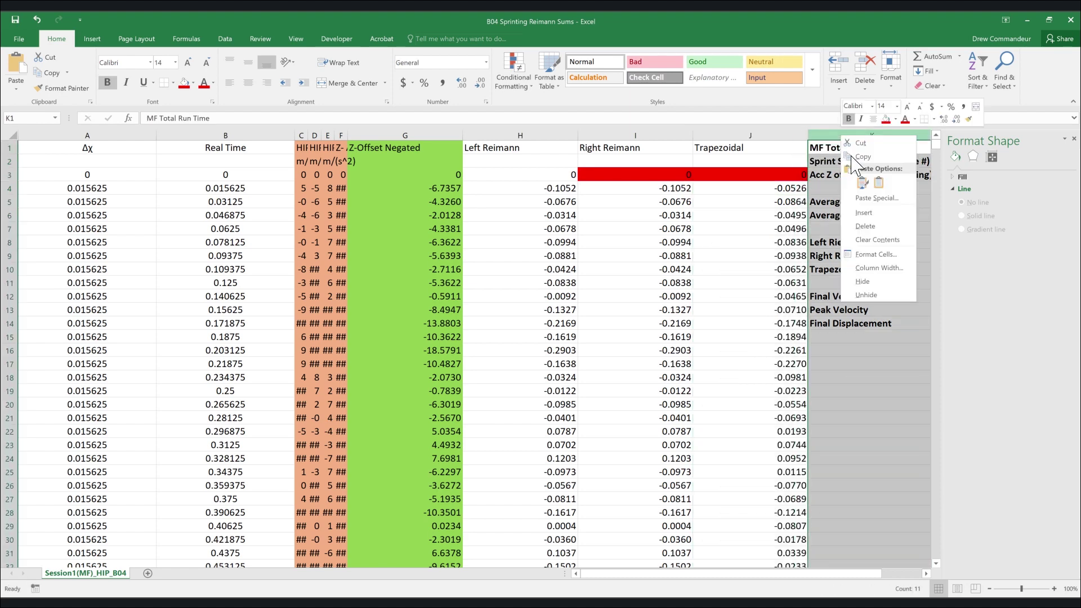
left_click(864, 213)
left_click(699, 150)
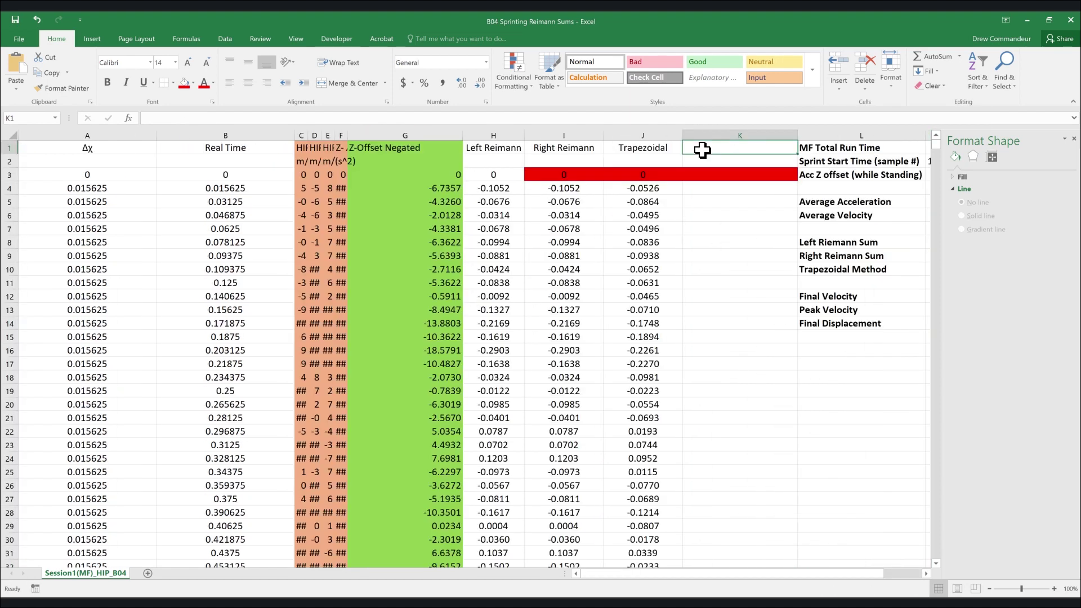
type("Cumulative Trapezoidal")
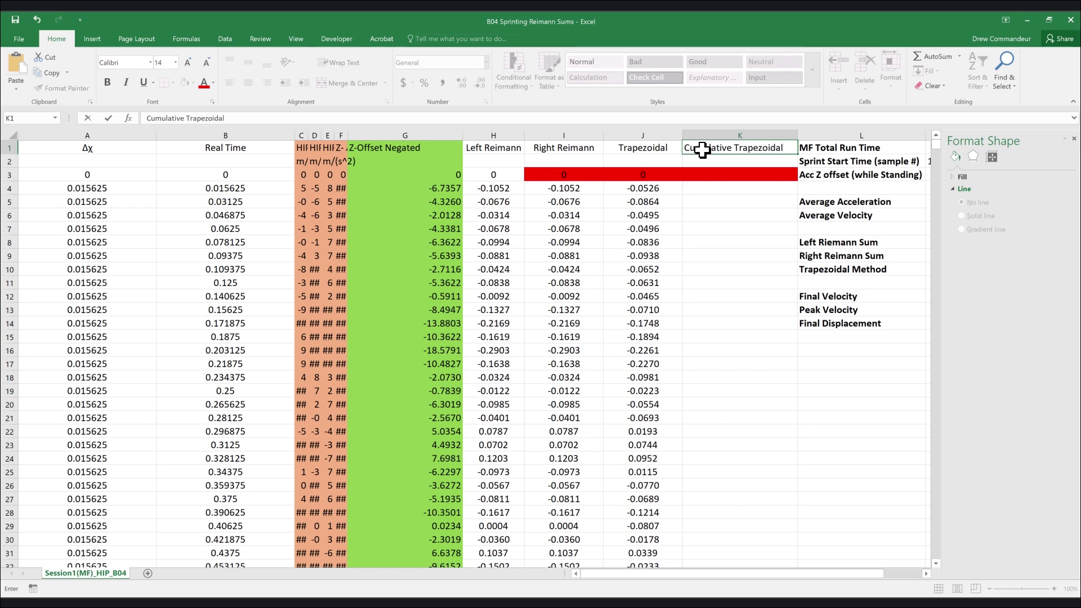
key("Return")
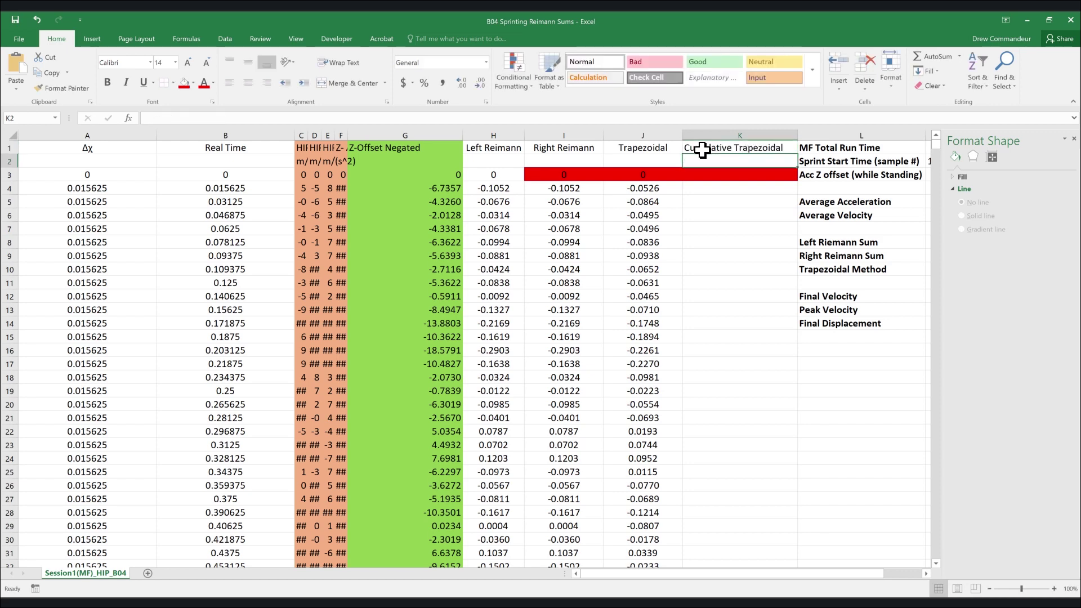
Enter "Velocity" in H2, copy it across to K2 and narrow column K to fit its heading
key("Left")
key("Left")
key("Left")
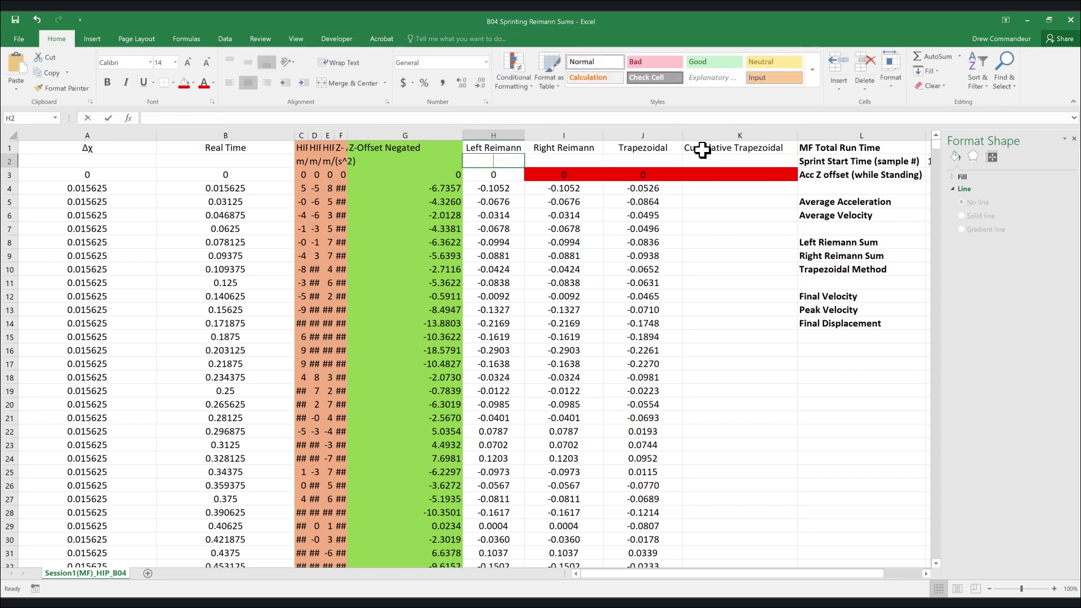
type("Velocity")
key("shift+Right")
key("shift+Right")
key("shift+Right")
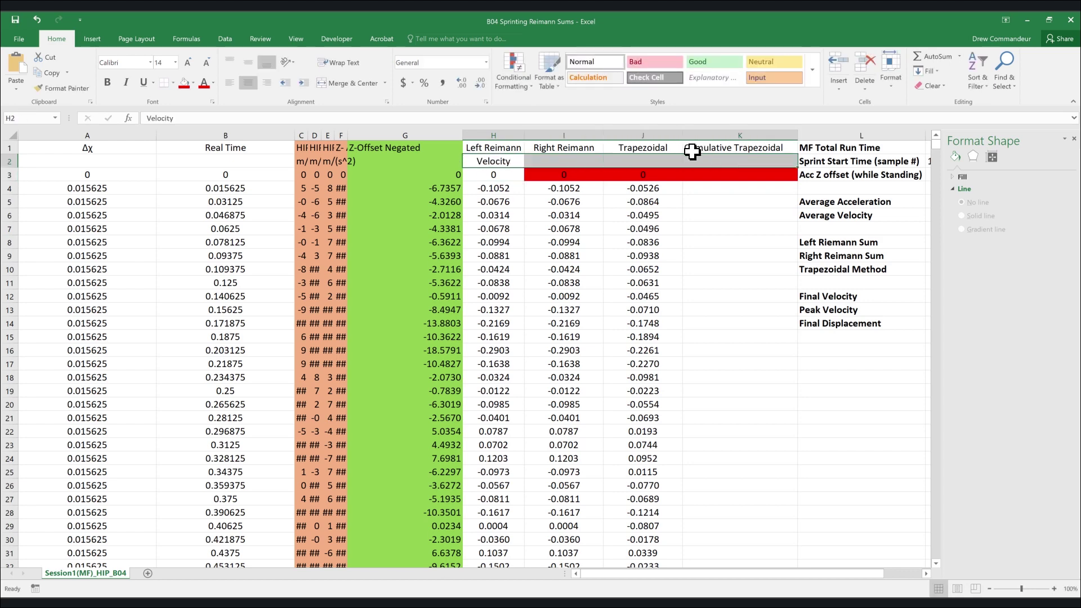
key("ctrl+r")
left_click_drag(797, 135, 781, 133)
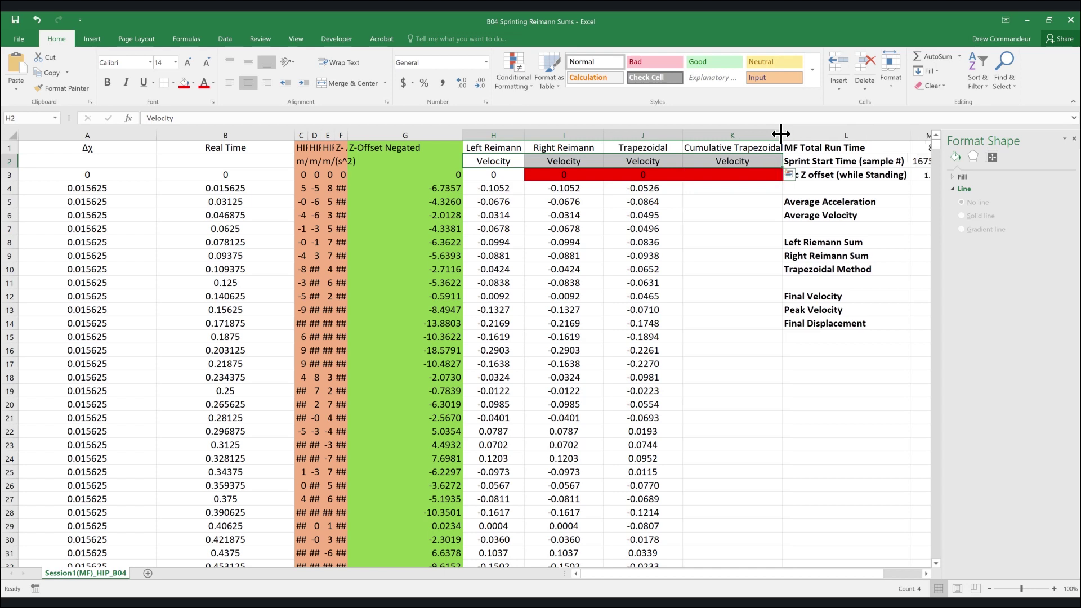
left_click(716, 191)
type("=")
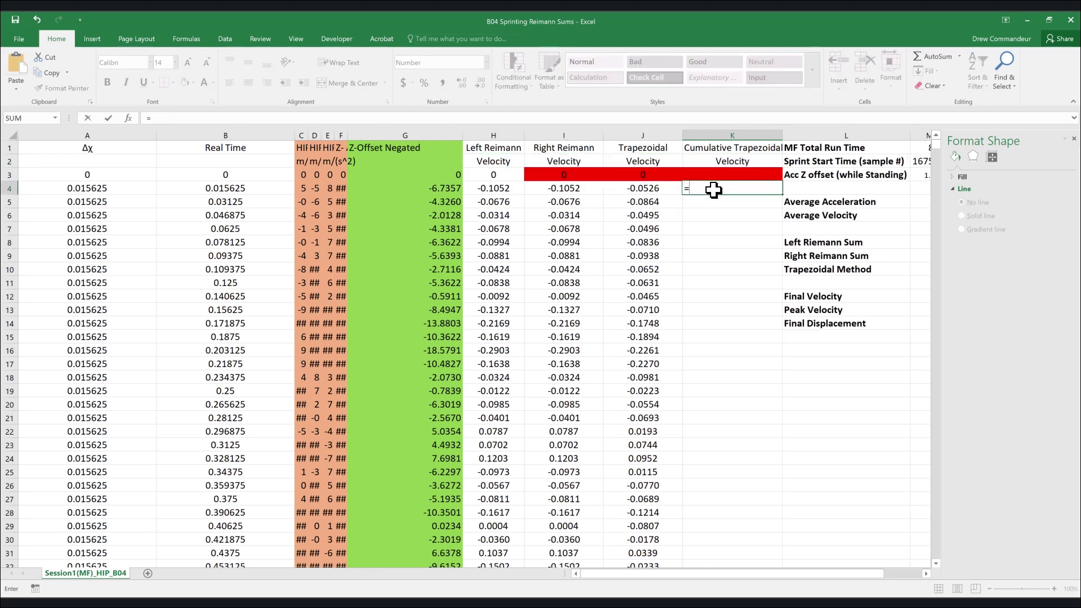
key("Escape")
left_click(637, 190)
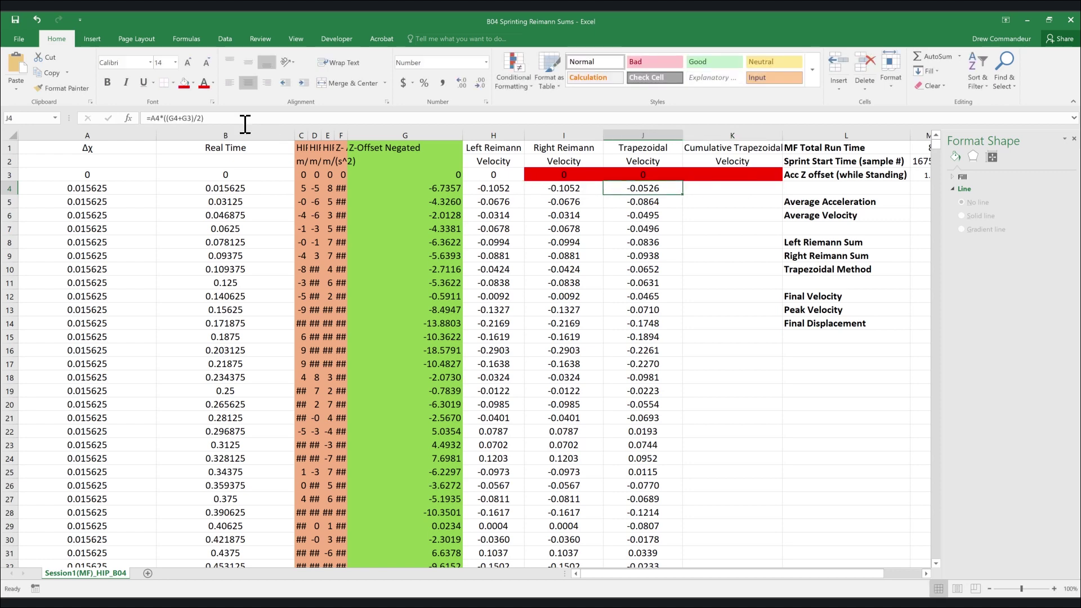
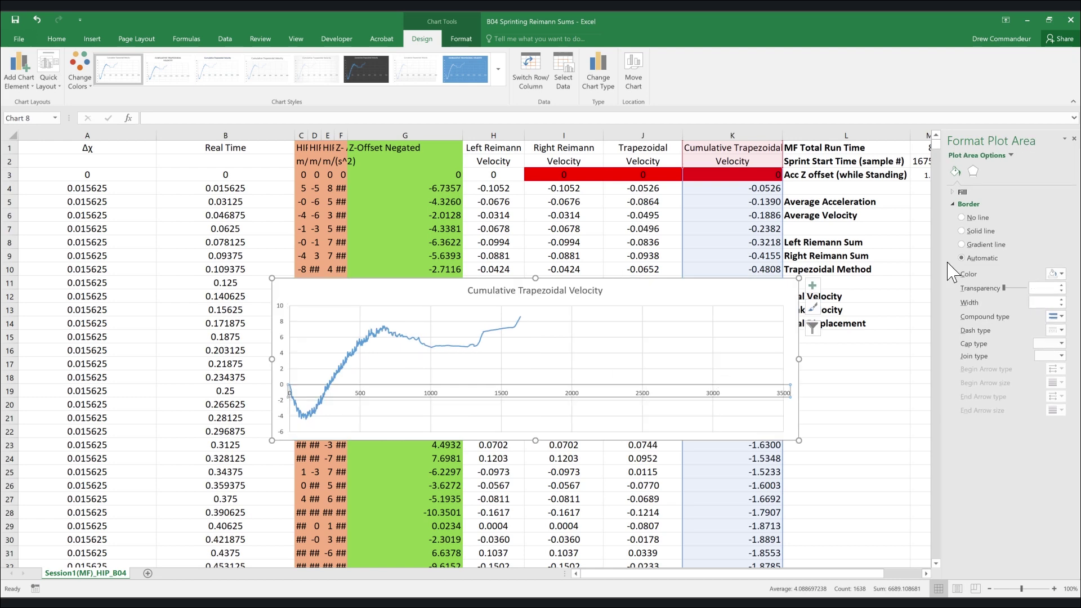
Set the horizontal axis maximum of the Cumulative Trapezoidal Velocity chart to 400 to examine where the velocity turns positive
left_click(1009, 171)
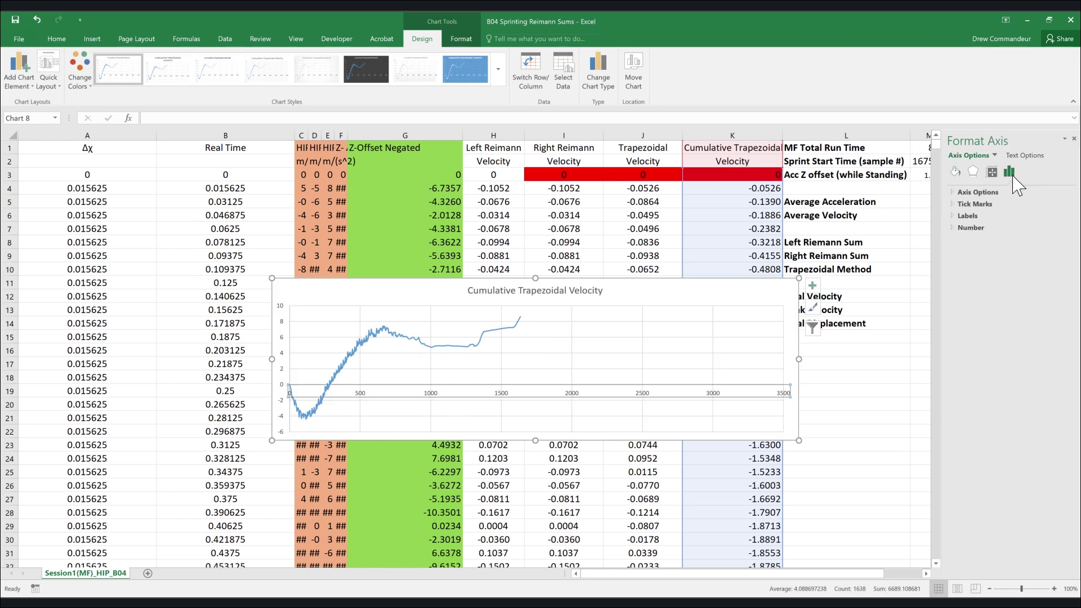
left_click(979, 192)
left_click_drag(1032, 229, 975, 228)
type("400")
key("Return")
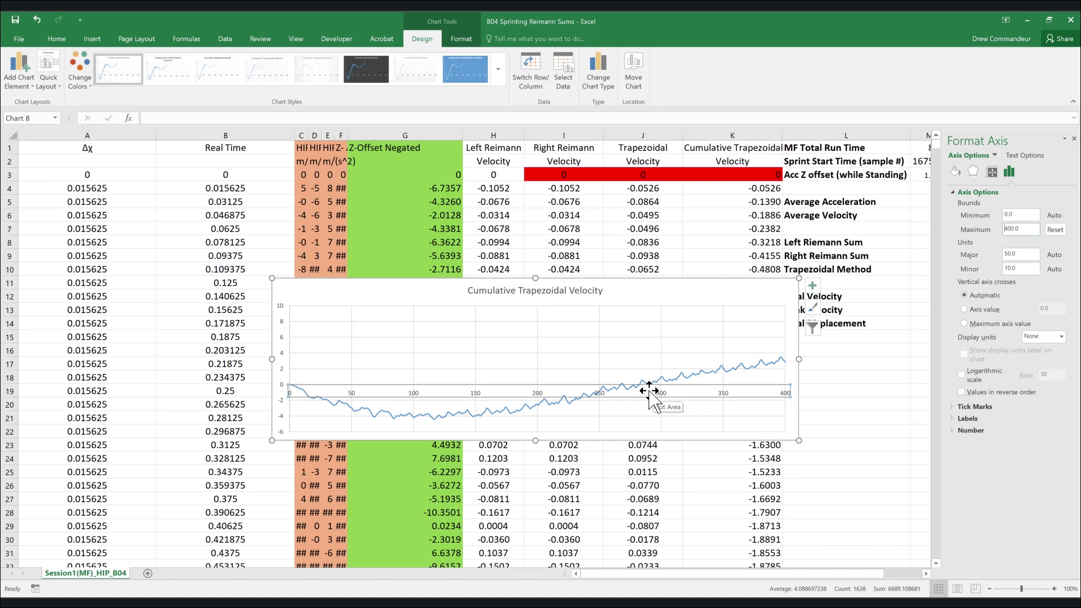
Delete the velocity chart and remove the pre-sprint data in rows 4 to 281 of columns A to K, shifting cells up
key("Delete")
scroll(506, 338, "down", 20)
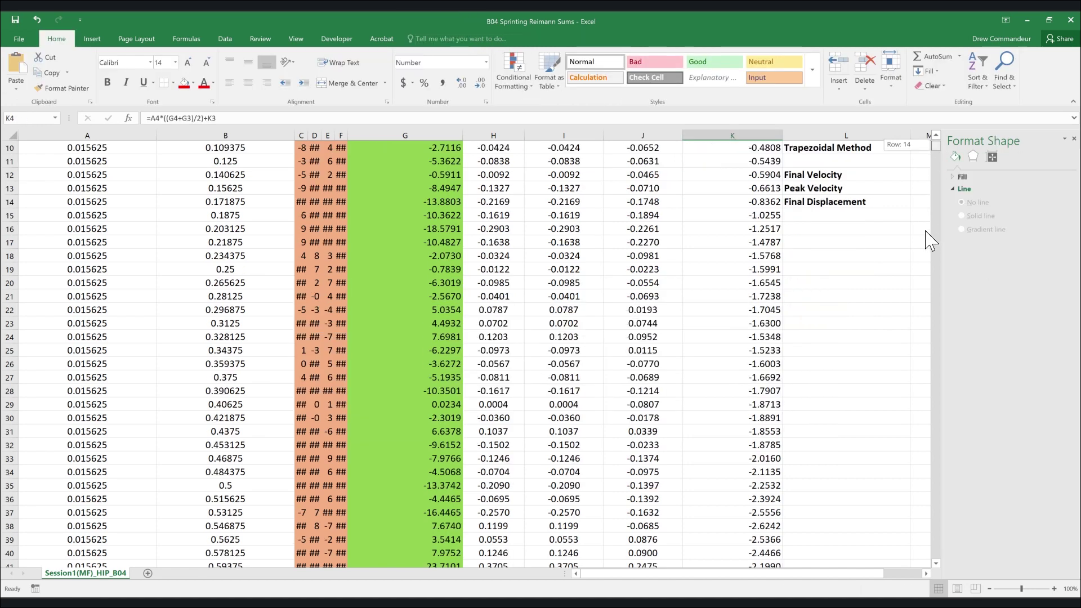
left_click(25, 498, "shift")
left_click_drag(936, 175, 934, 145)
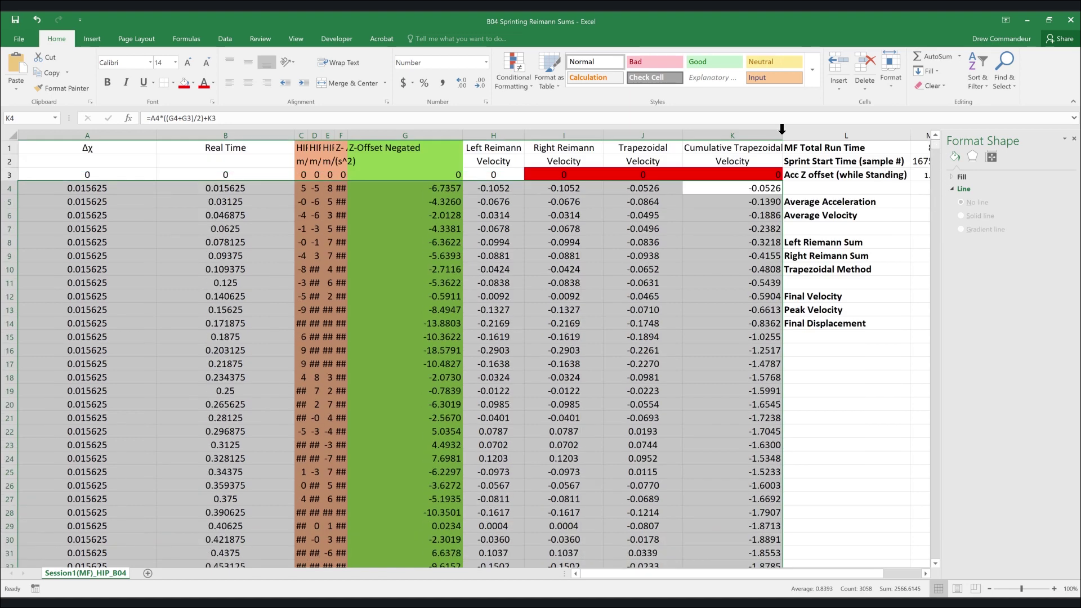
right_click(468, 183)
left_click(496, 289)
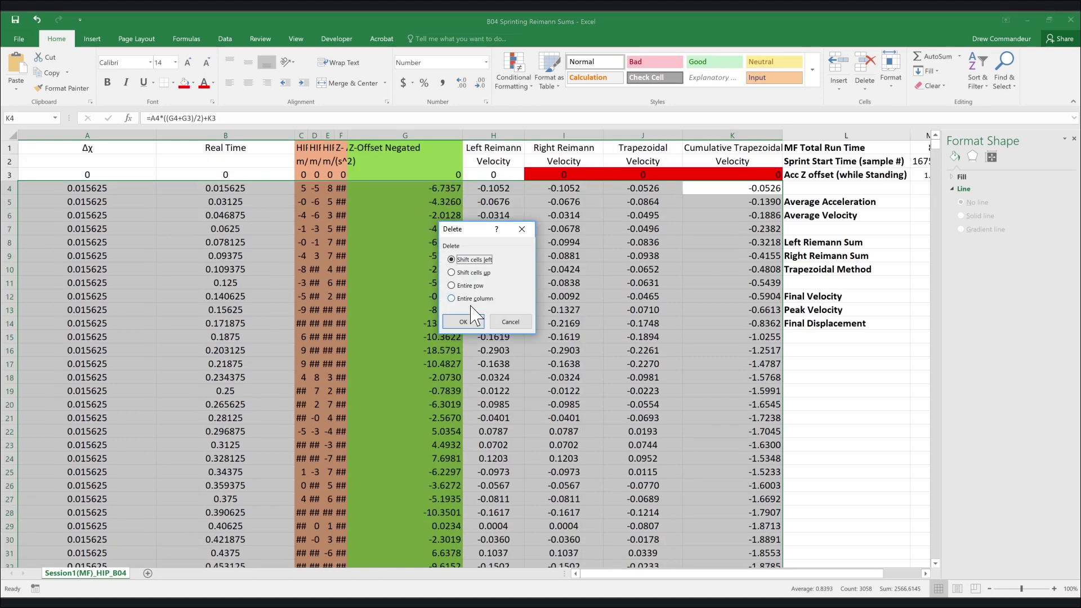
left_click(462, 322)
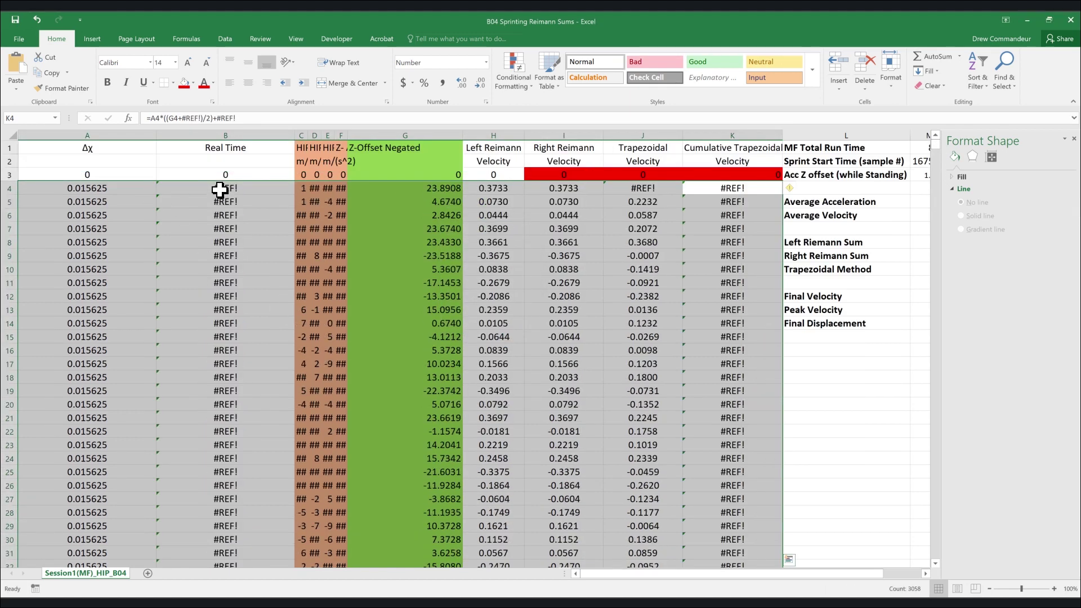
Repair the Real Time formula in B4 to read =1/64+B3
left_click(222, 188)
left_click(194, 118)
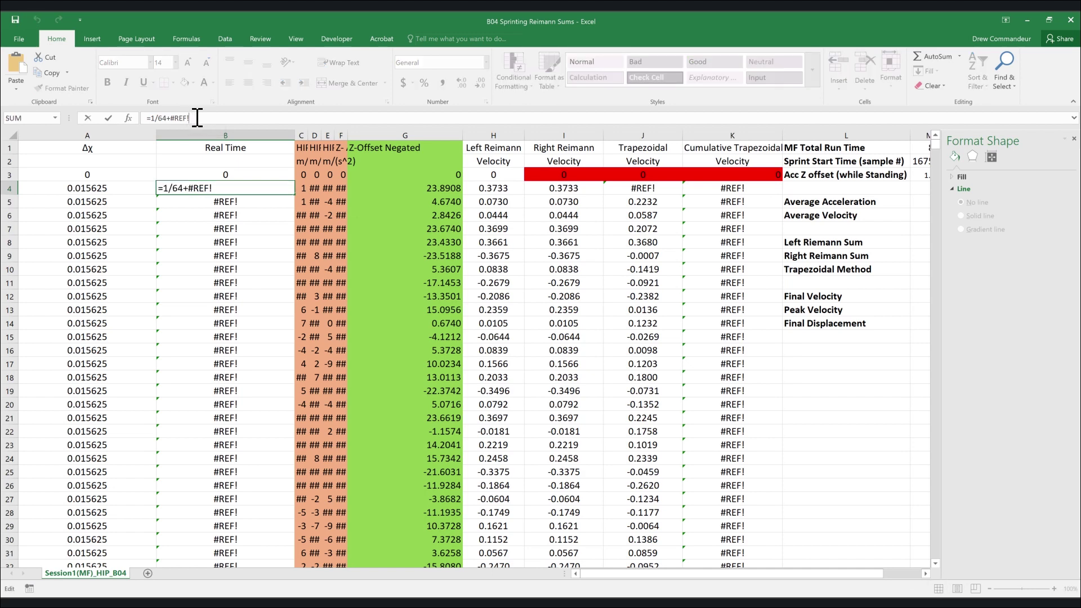
key("BackSpace")
key("BackSpace")
key("BackSpace")
left_click(209, 171)
key("shift+Return")
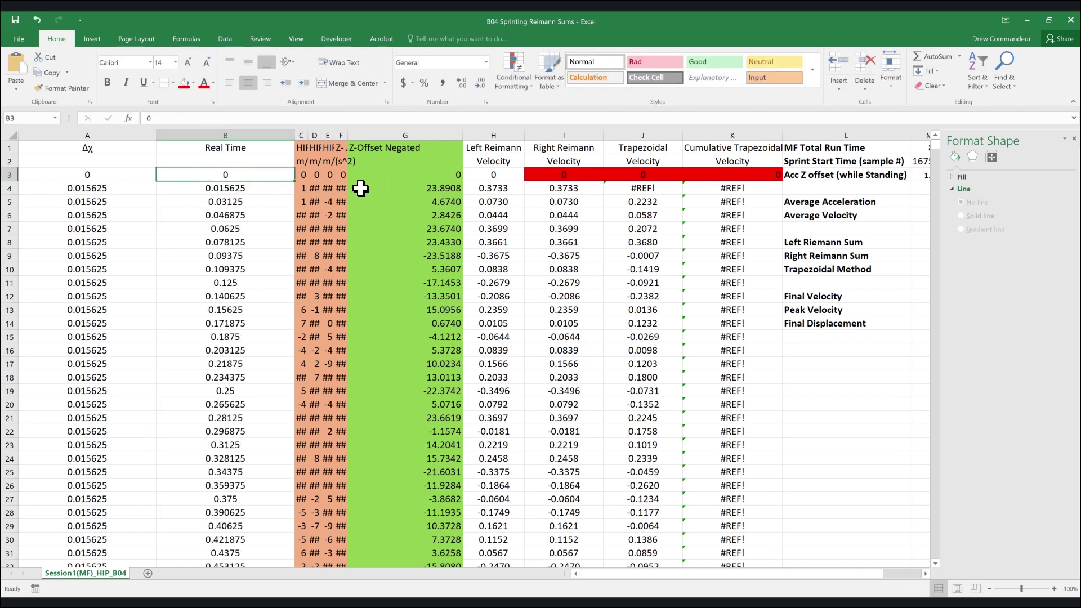
Repair the Trapezoidal formula in J4 to read =A4*((G4+G3)/2)
left_click(360, 188)
left_click(629, 188)
left_click(210, 118)
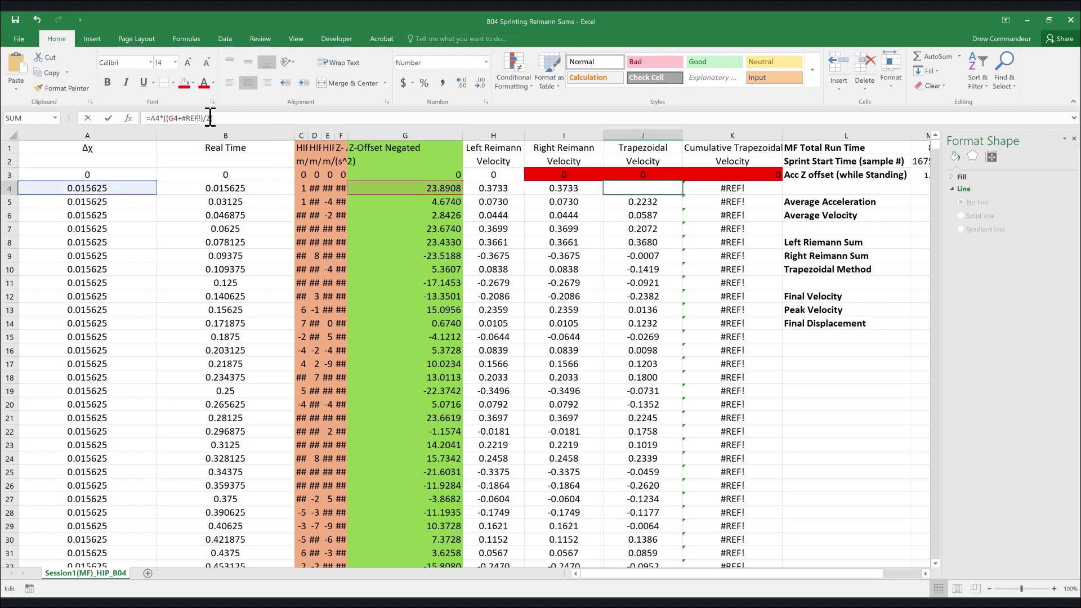
key("BackSpace")
key("BackSpace")
key("BackSpace")
key("BackSpace")
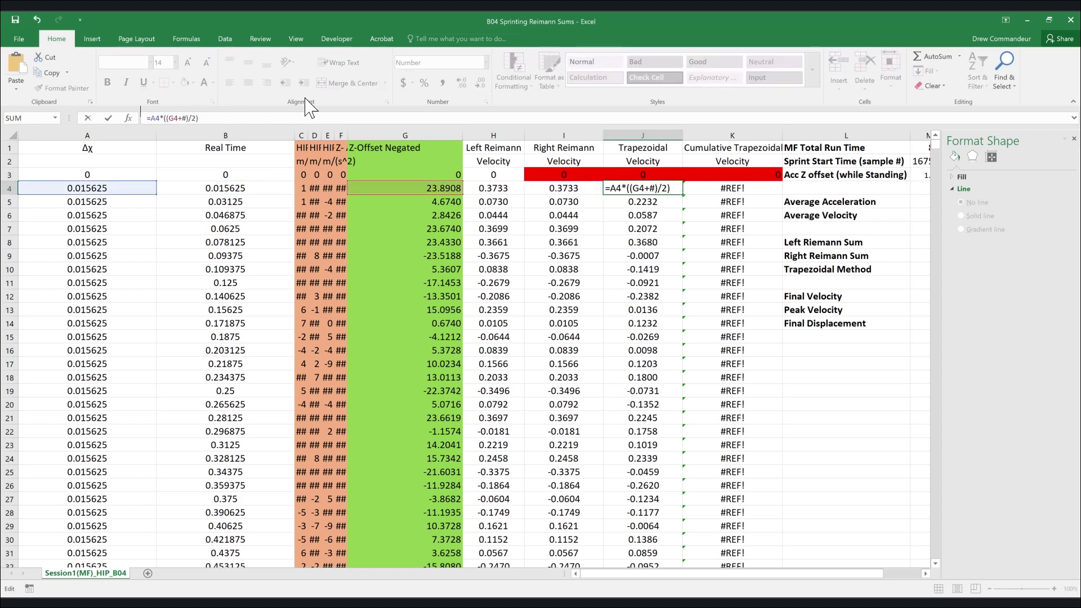
left_click(409, 173)
key("Return")
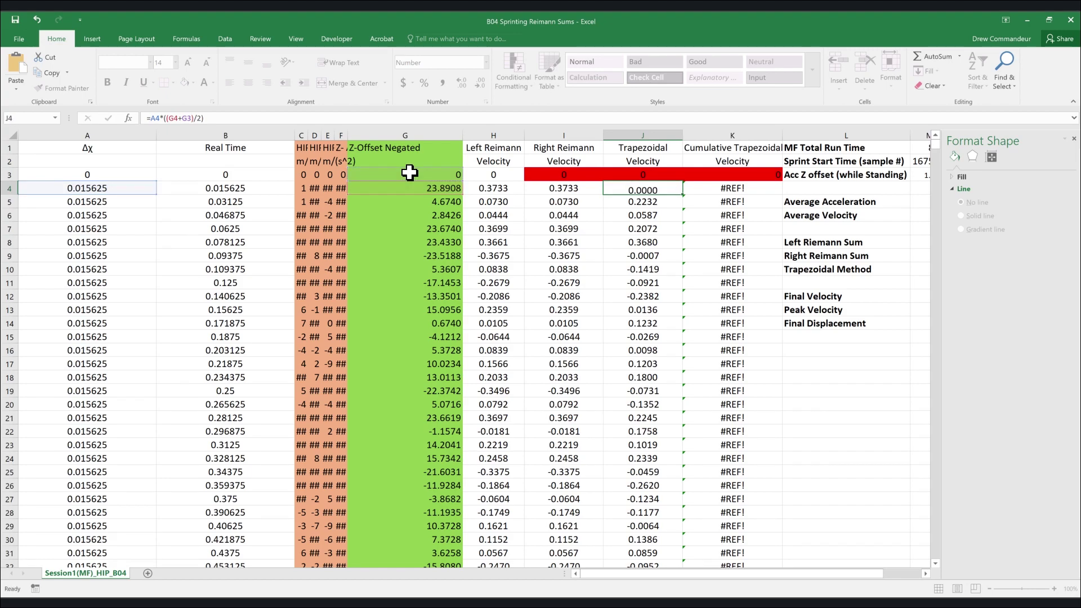
double_click(682, 194)
Repair the Cumulative Trapezoidal velocity formula in K4 to read =A4*((G4+G3)/2)+K3
left_click(706, 188)
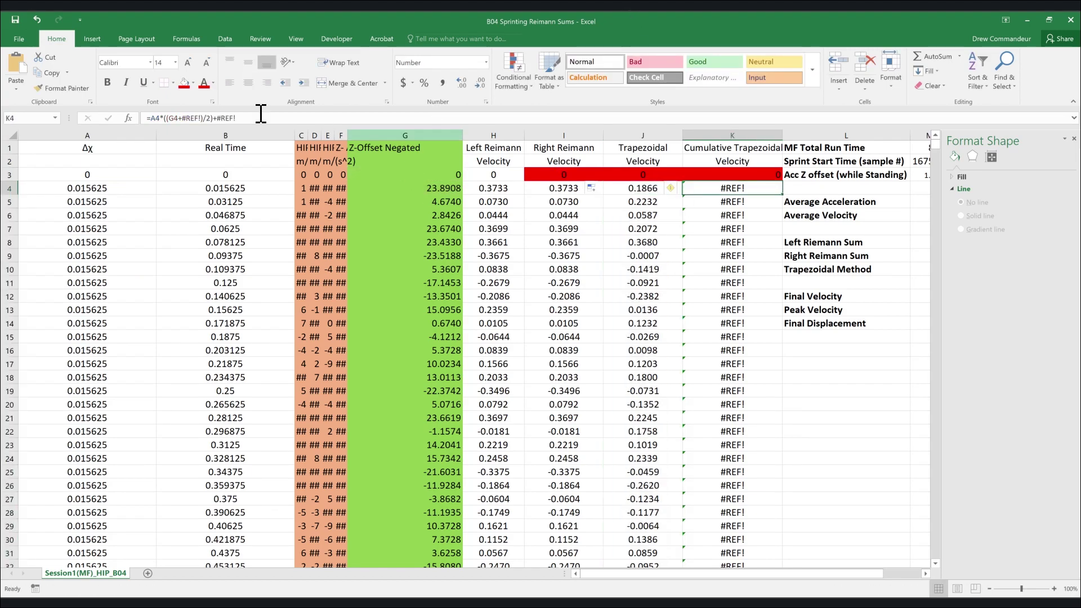
left_click(201, 118)
key("BackSpace")
key("BackSpace")
key("BackSpace")
key("BackSpace")
key("BackSpace")
left_click(434, 175)
key("BackSpace")
key("BackSpace")
left_click(744, 173)
key("Return")
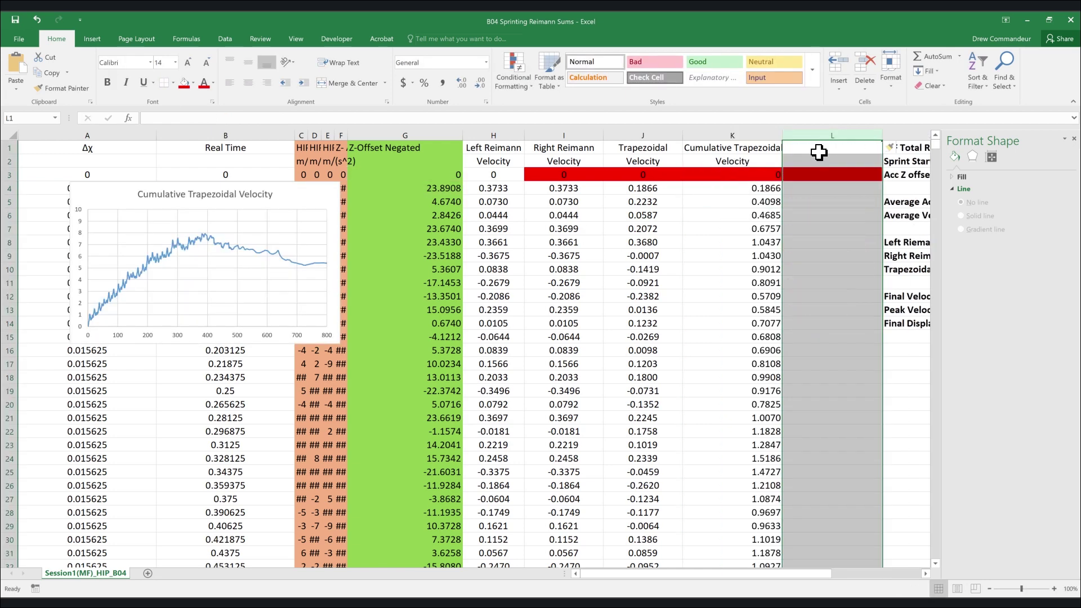
Copy the "Cumulative Trapezoidal" heading from K1 into L1 of the new column and enter "Displacement" in L2
key("Delete")
left_click(820, 151)
left_click(772, 149)
key("ctrl+c")
left_click(822, 151)
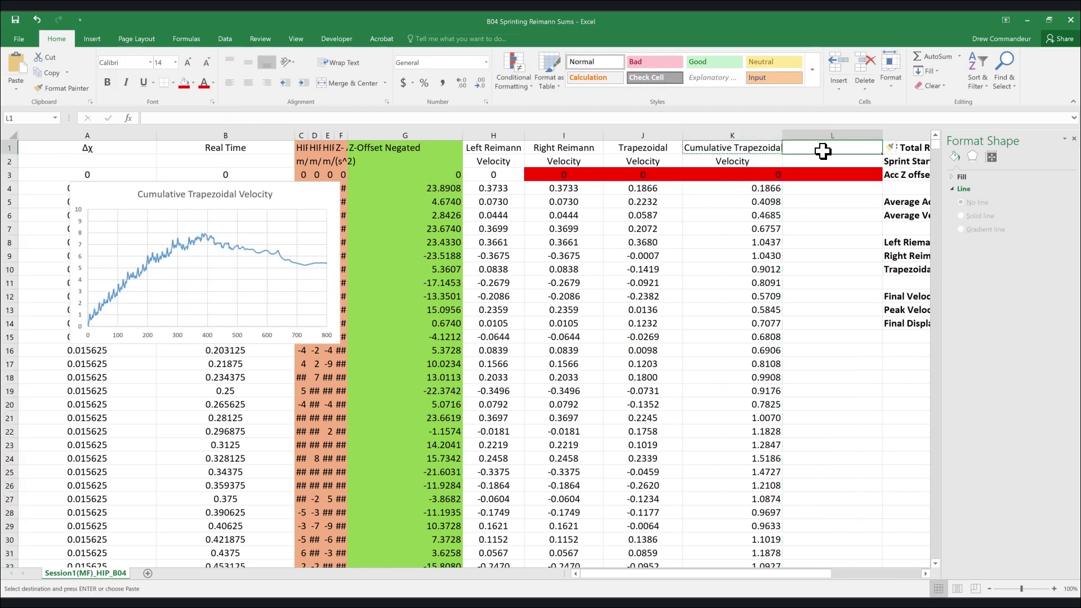
key("Return")
left_click(834, 162)
type("Displacement")
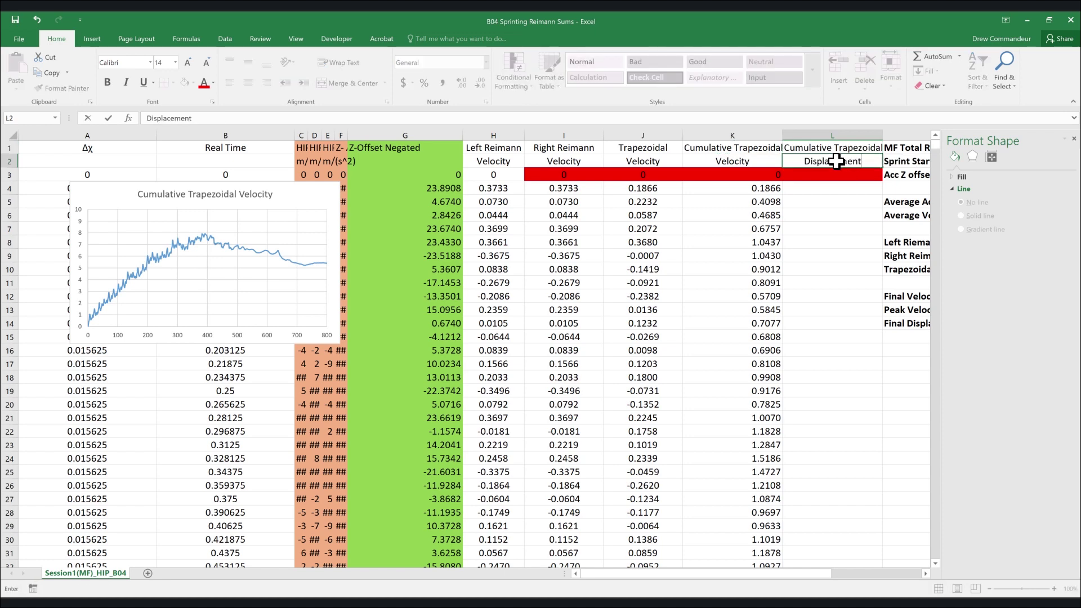
key("Return")
Enter =A4*((K4+K3)/2)+L3 in L4 and fill the formula down the Displacement column
left_click_drag(323, 220, 363, 266)
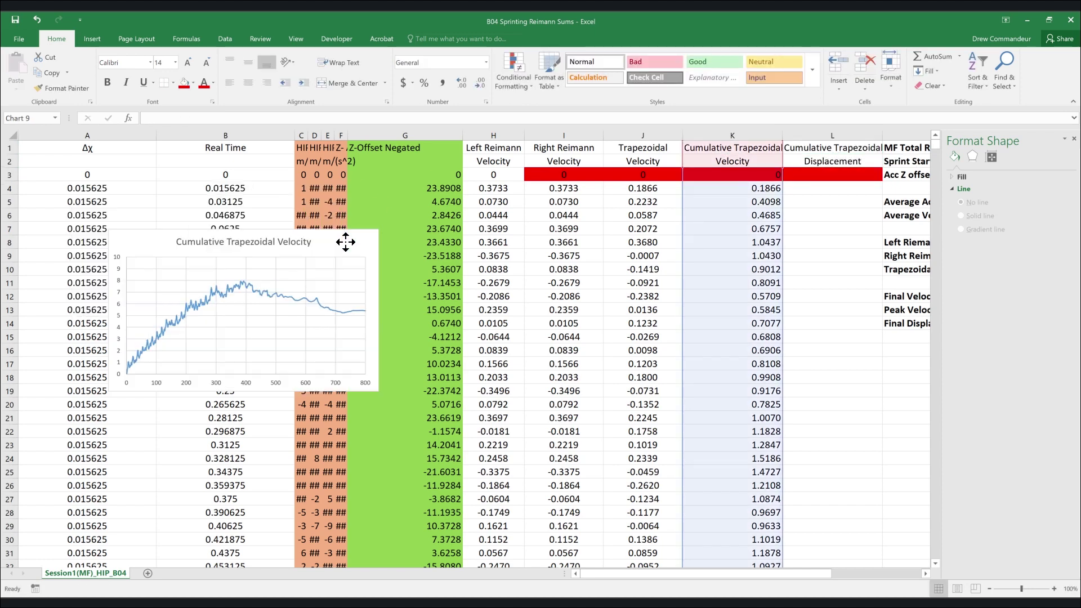
left_click(822, 188)
type("=")
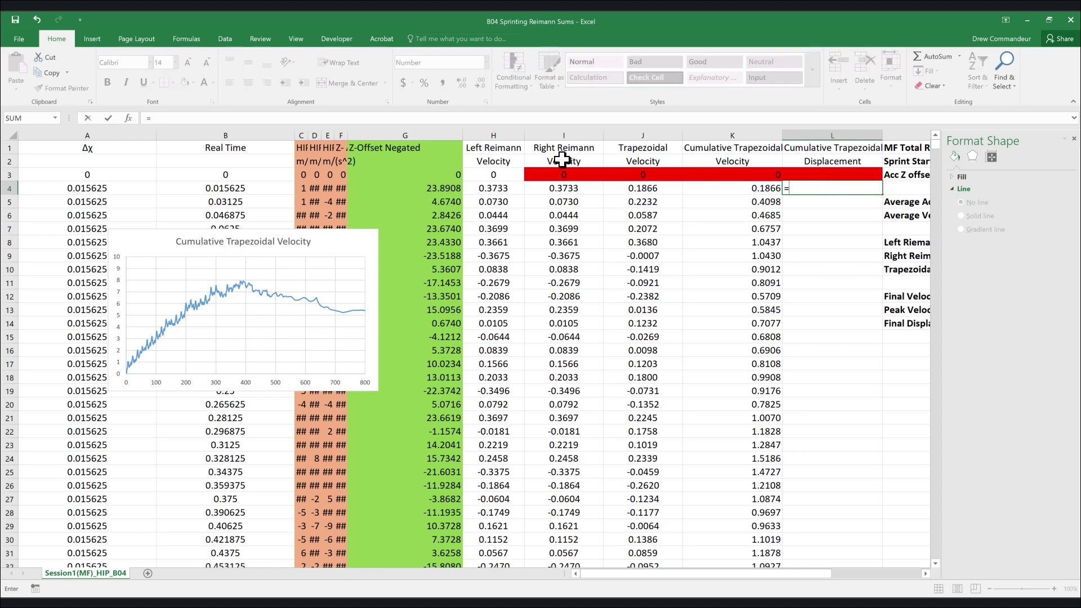
left_click(69, 189)
type("*")
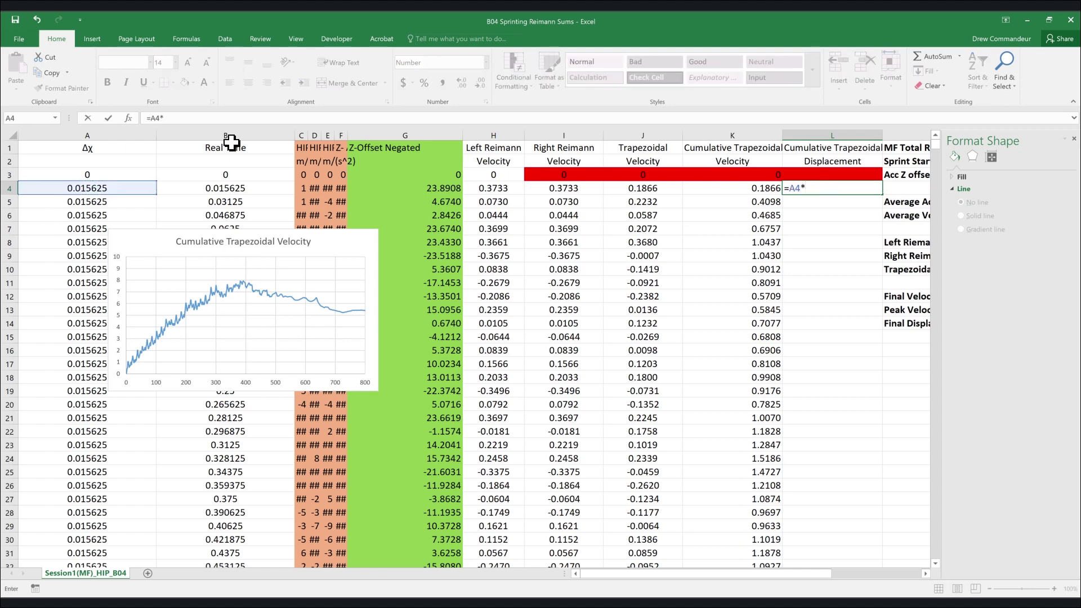
type("((")
left_click(729, 190)
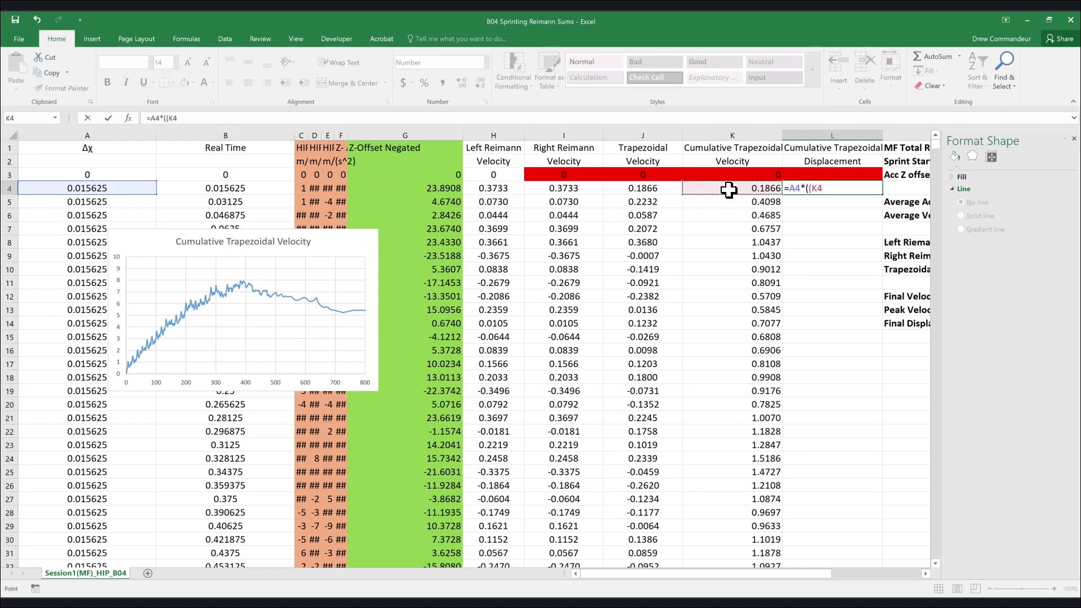
type("+")
left_click(729, 177)
type(")/2)")
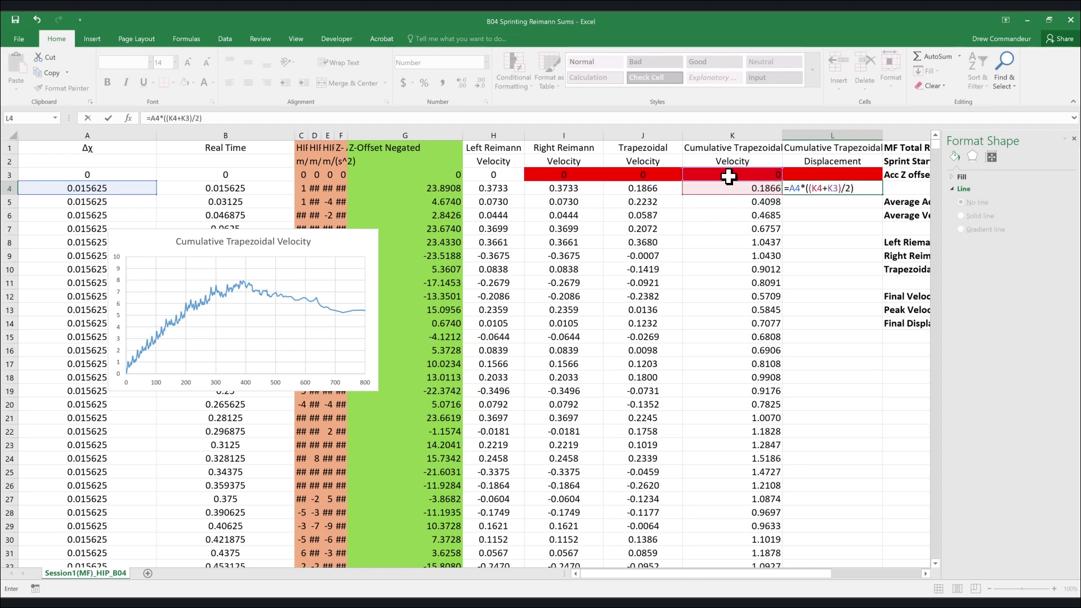
type("+")
left_click(799, 176)
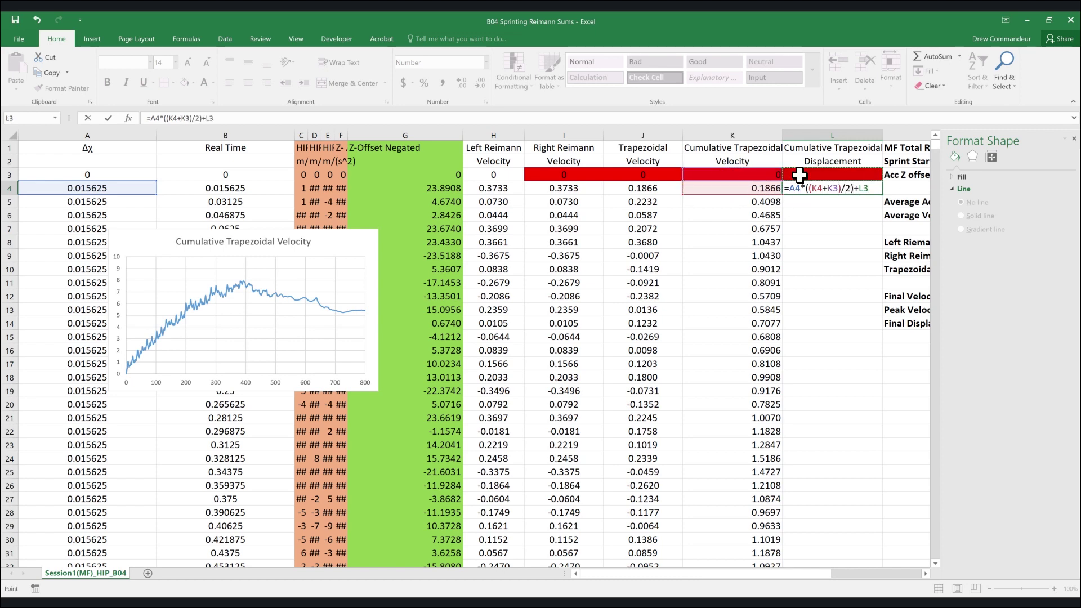
key("ctrl+Return")
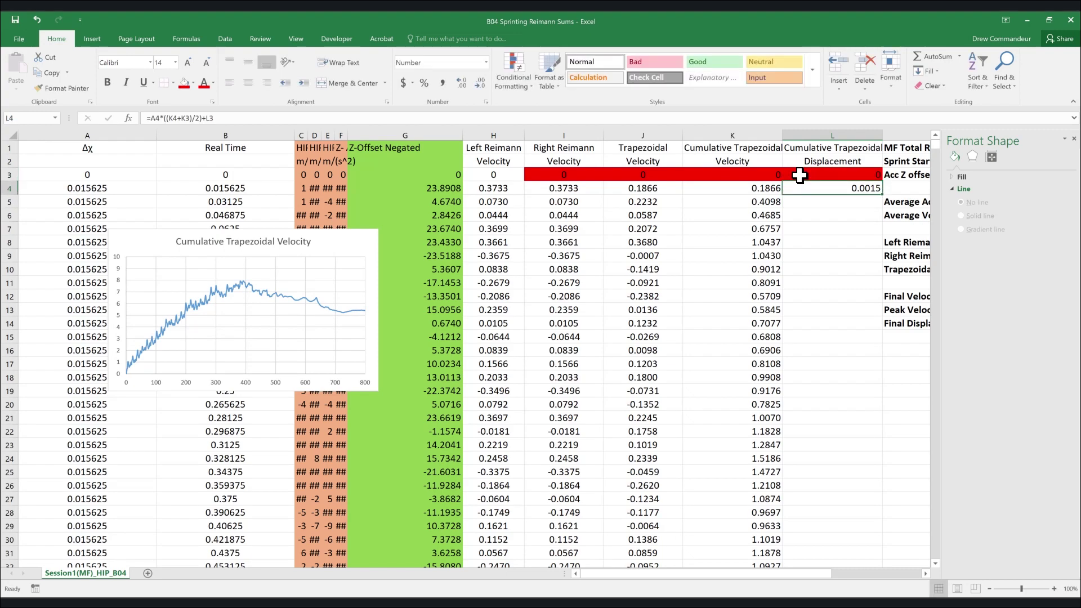
double_click(884, 194)
Plot the Cumulative Trapezoidal Displacement values from L3 downward as a scatter chart with a line and no markers
left_click(827, 174)
key("ctrl+shift+Down")
left_click(91, 39)
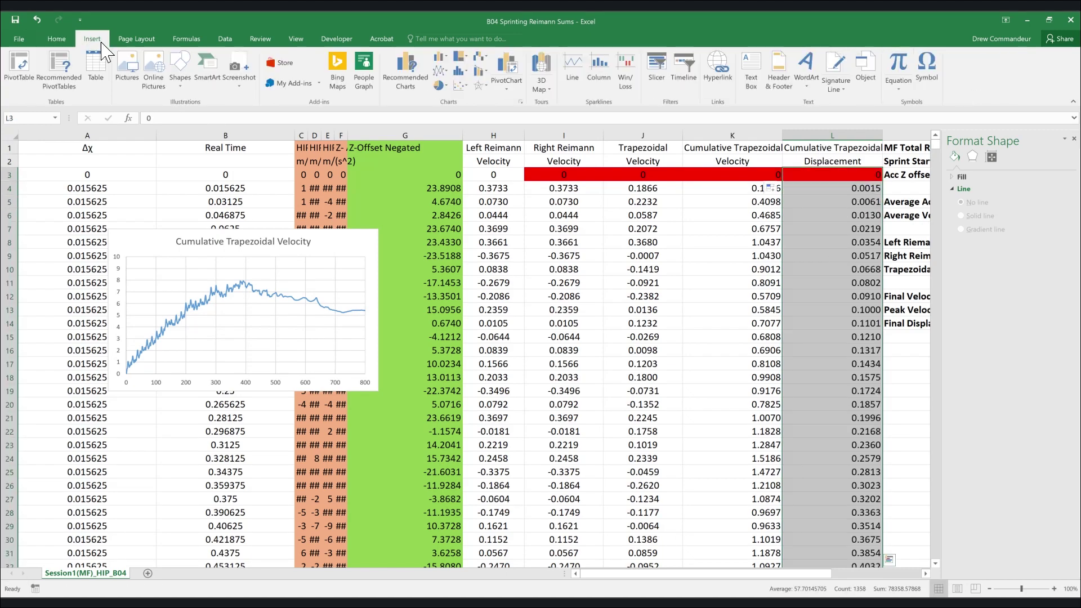
left_click(459, 85)
left_click(484, 106)
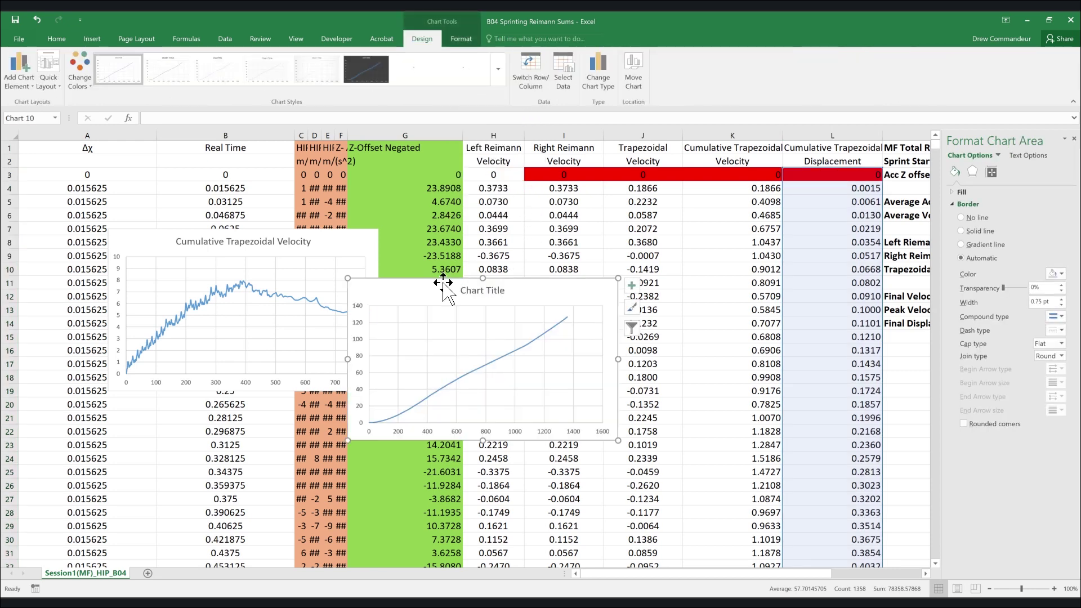
left_click_drag(427, 267, 445, 241)
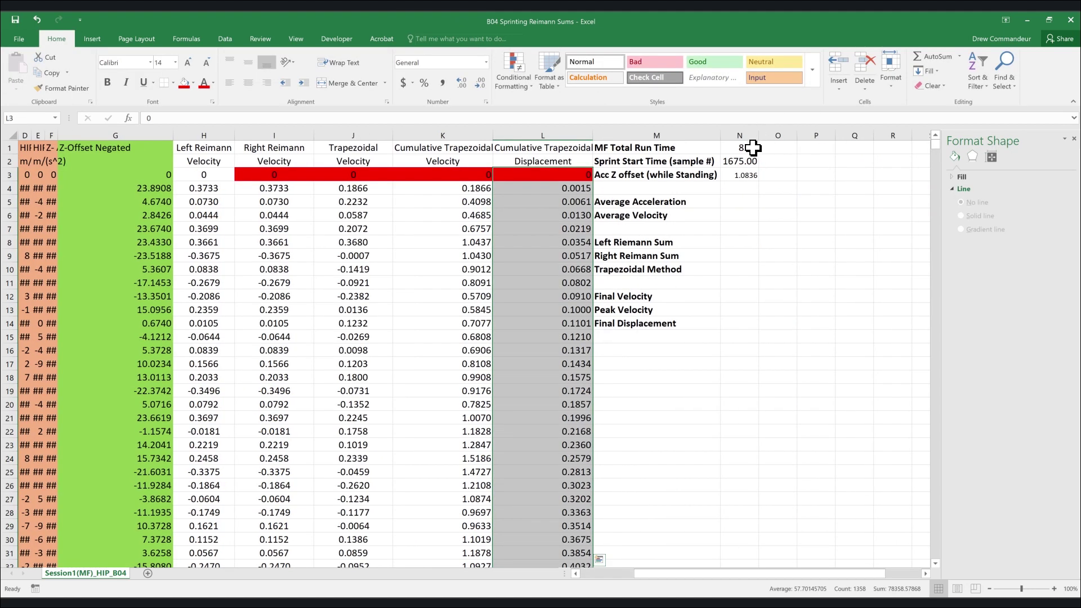
Find the row whose Real Time matches the MF Total Run Time and record its row number, 533, in O1
left_click(752, 148)
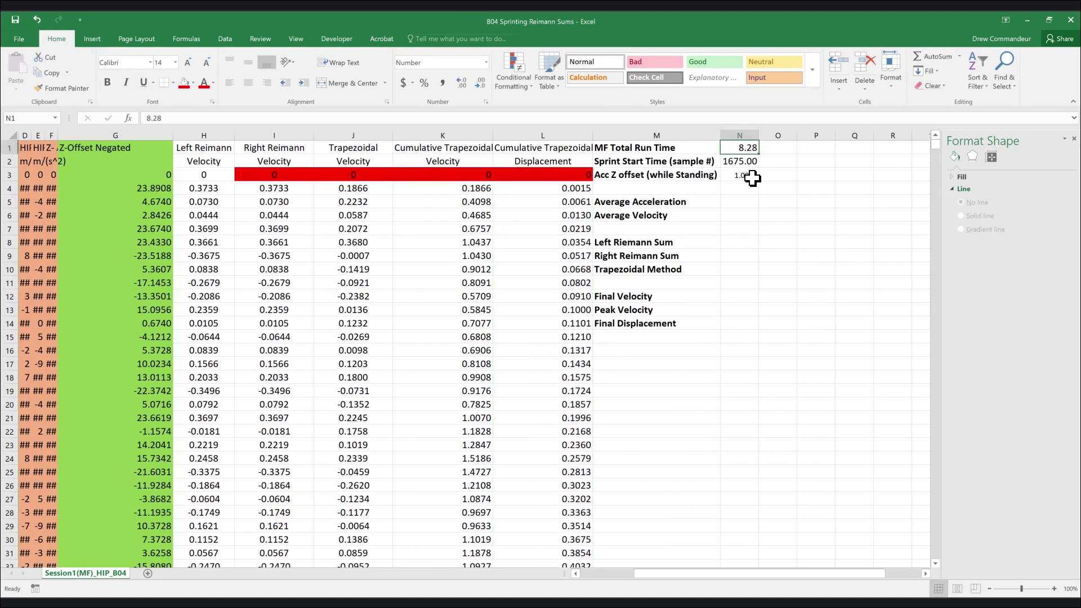
left_click_drag(796, 573, 741, 574)
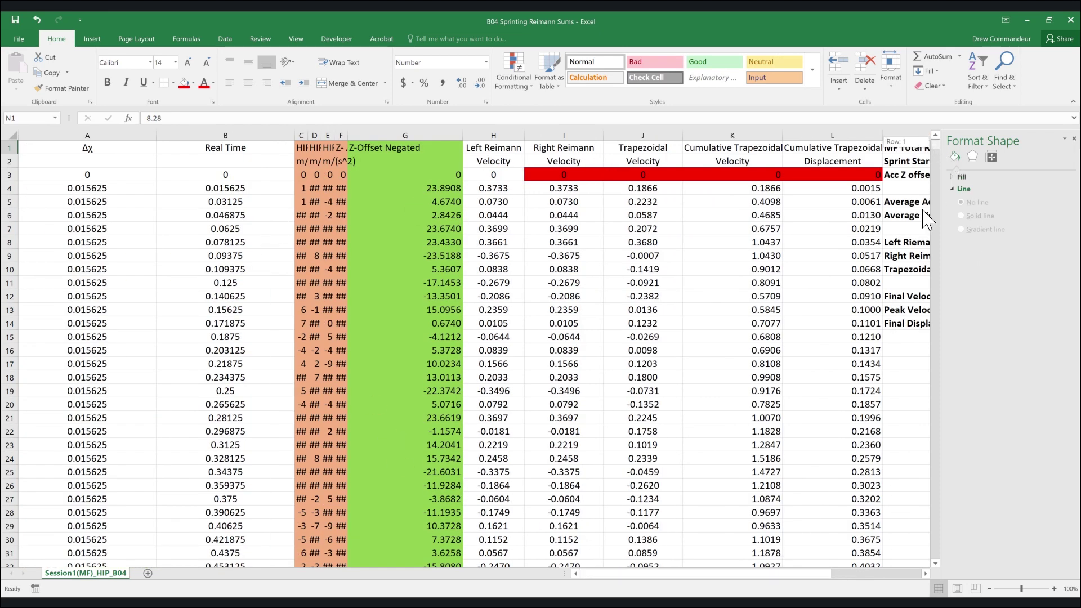
left_click_drag(935, 144, 935, 210)
left_click(3, 171)
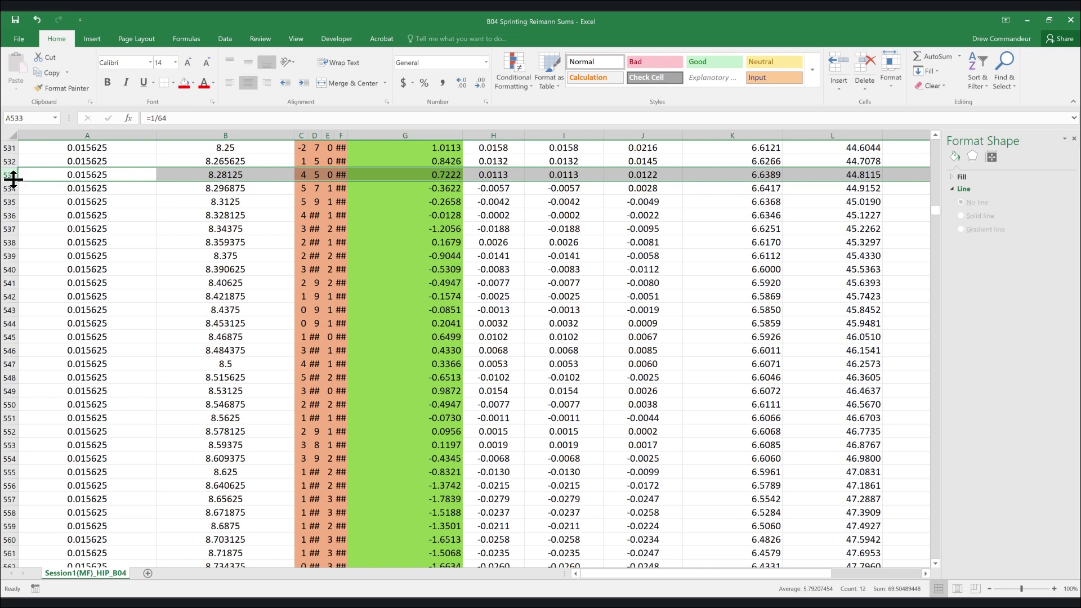
left_click_drag(820, 574, 838, 574)
left_click_drag(936, 209, 936, 140)
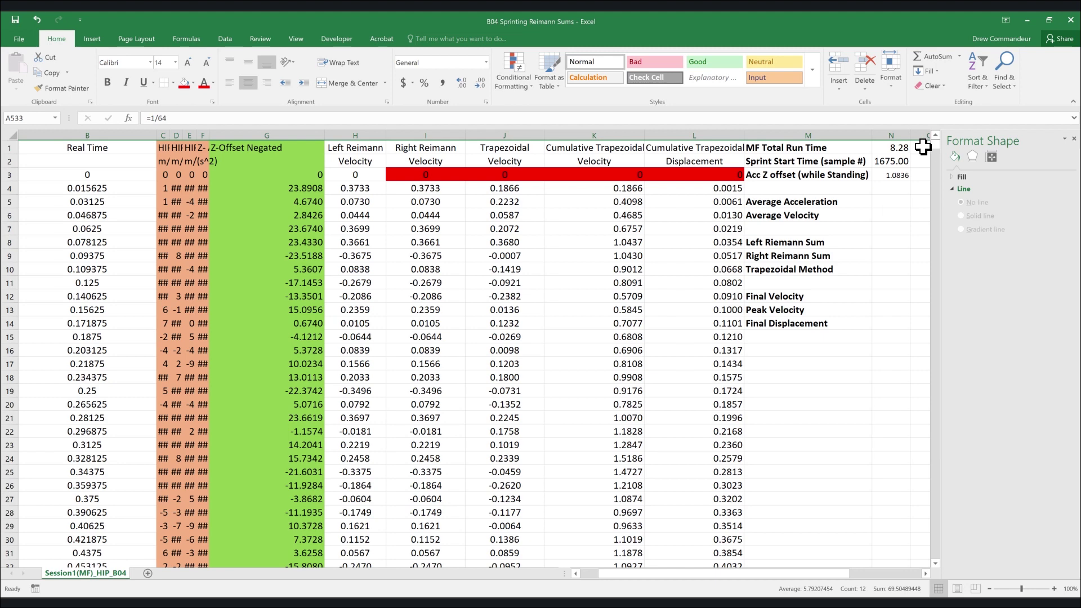
left_click(921, 148)
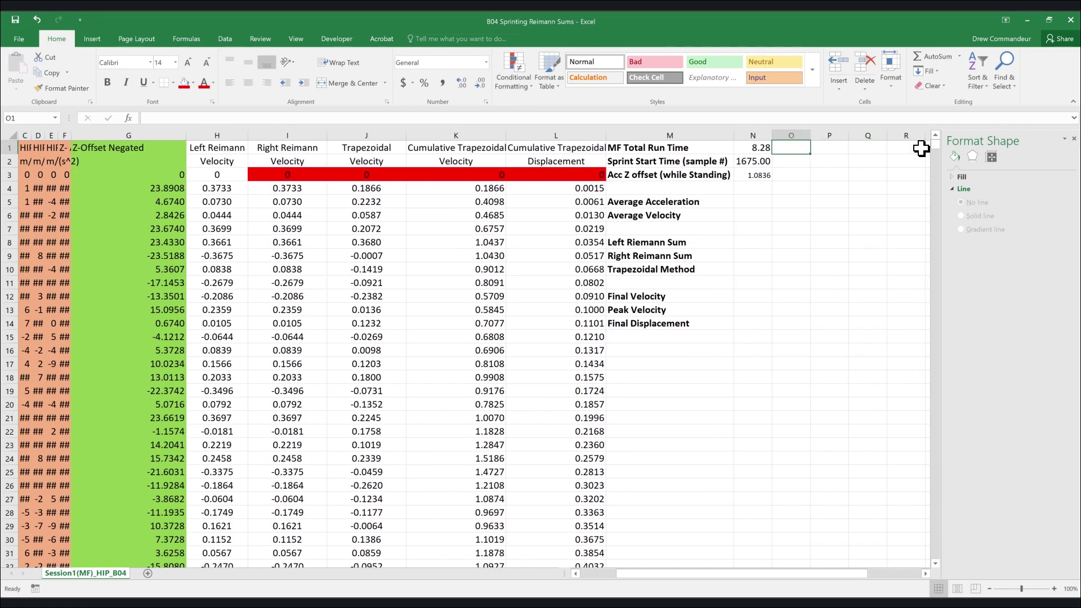
key("Return")
Clear the Left Reimann value in H533 and highlight the cell with yellow fill
key("ctrl+Home")
left_click_drag(935, 145, 929, 222)
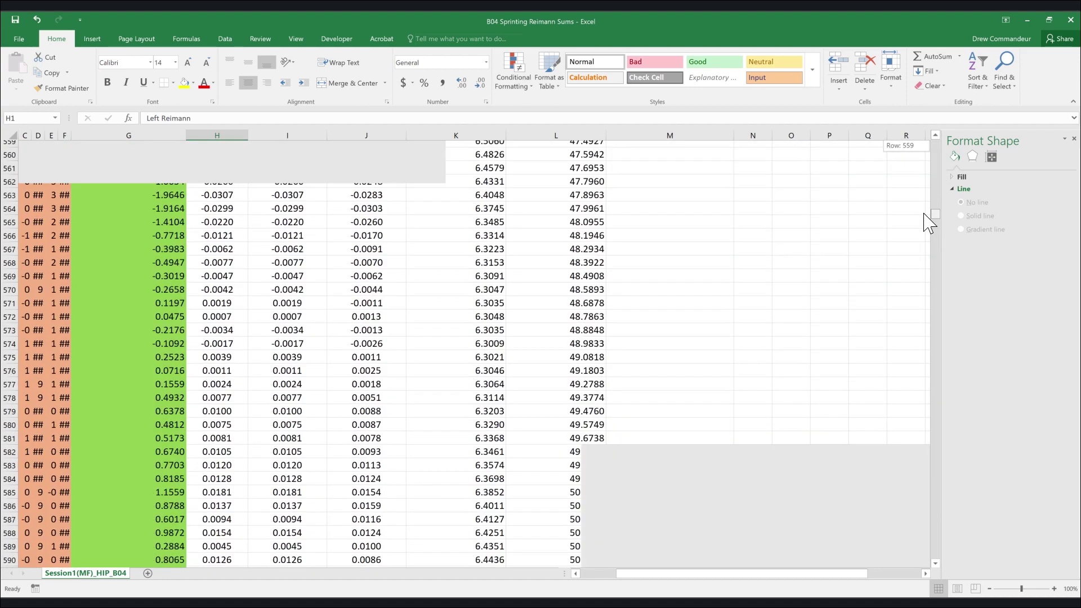
scroll(309, 283, "up", 4)
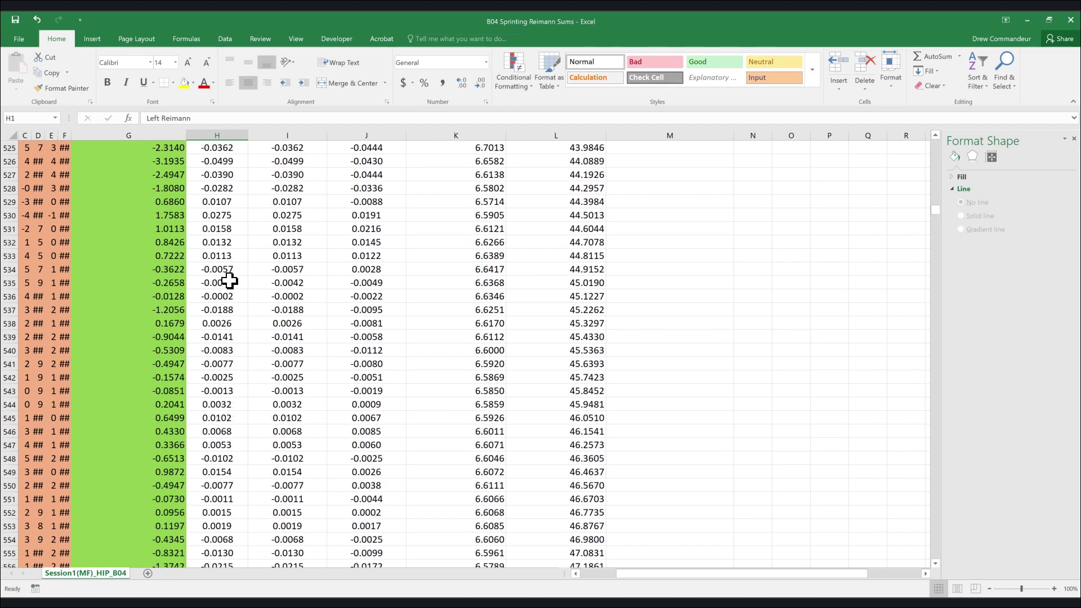
left_click(210, 255)
key("Delete")
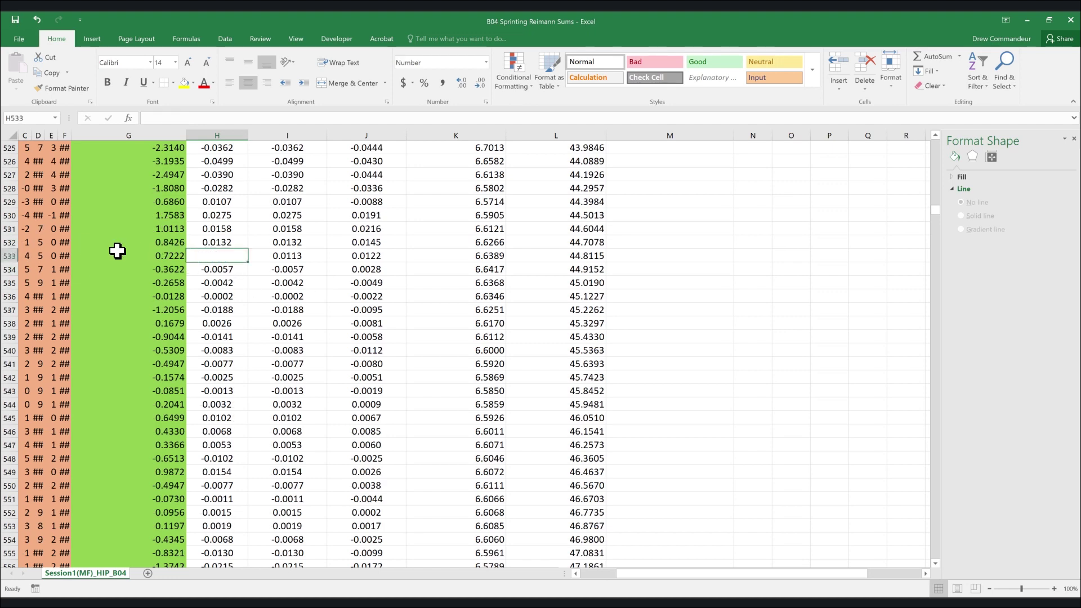
left_click(183, 82)
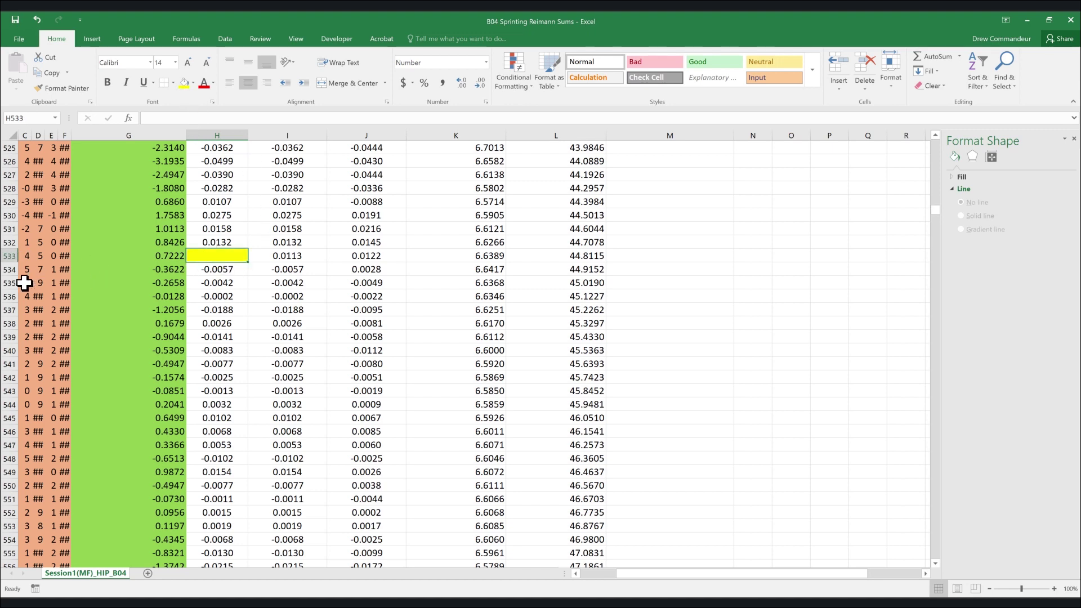
Locate the row where cumulative displacement first reaches 50 m and add the label "Time at 50m" in M15
left_click_drag(935, 211, 935, 214)
left_click(586, 417)
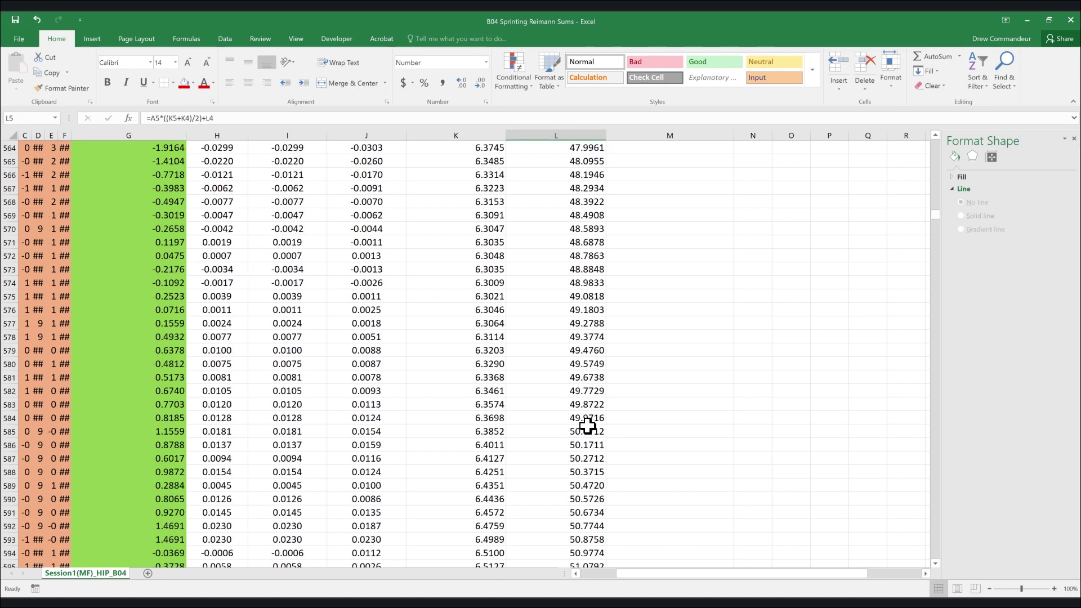
left_click(588, 431)
left_click_drag(684, 574, 552, 570)
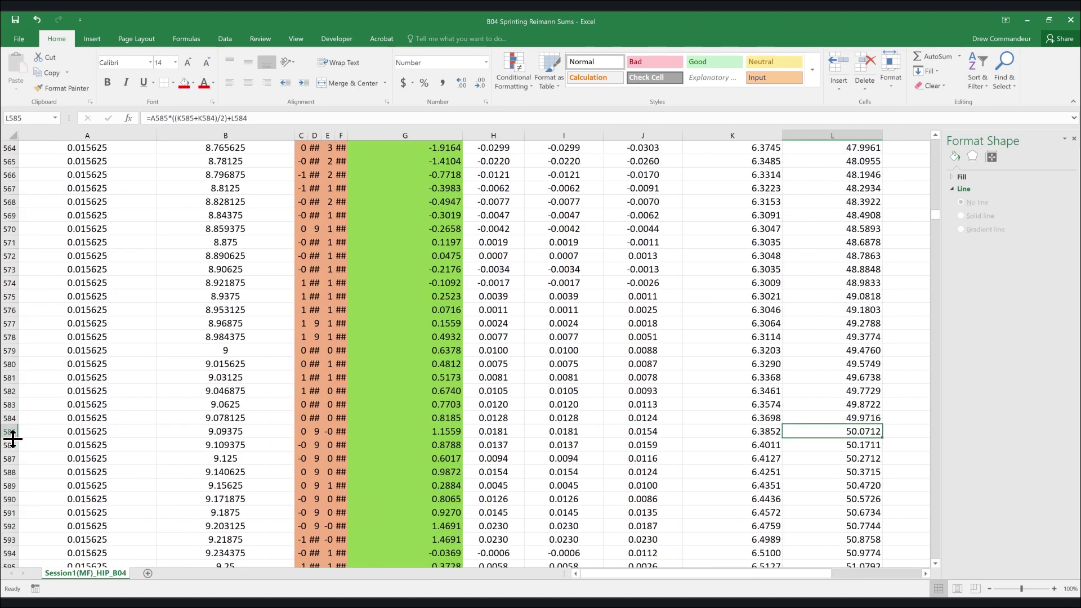
left_click(11, 430)
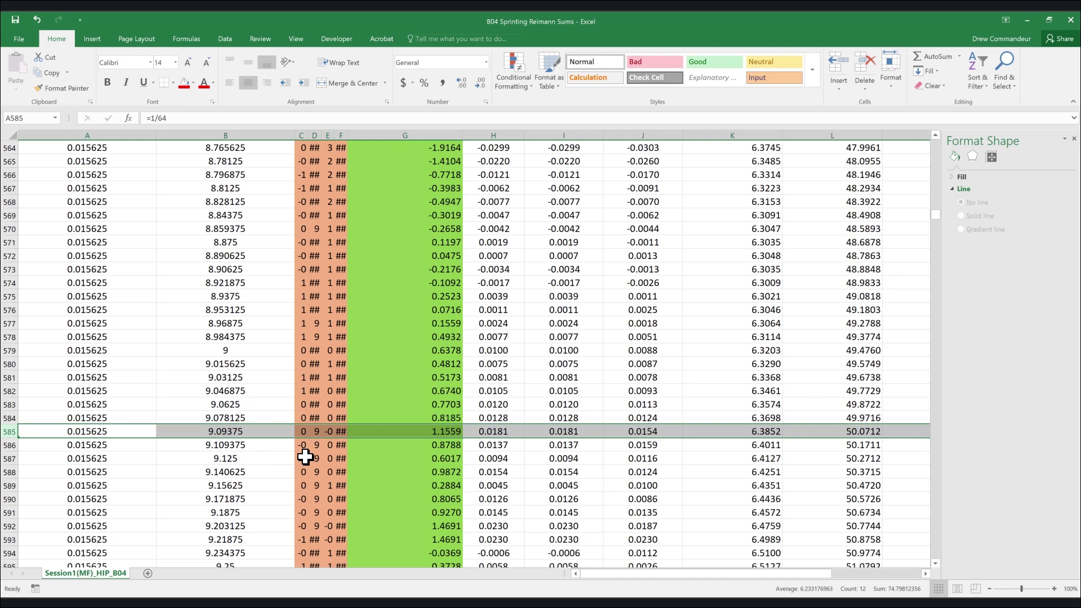
left_click(232, 430)
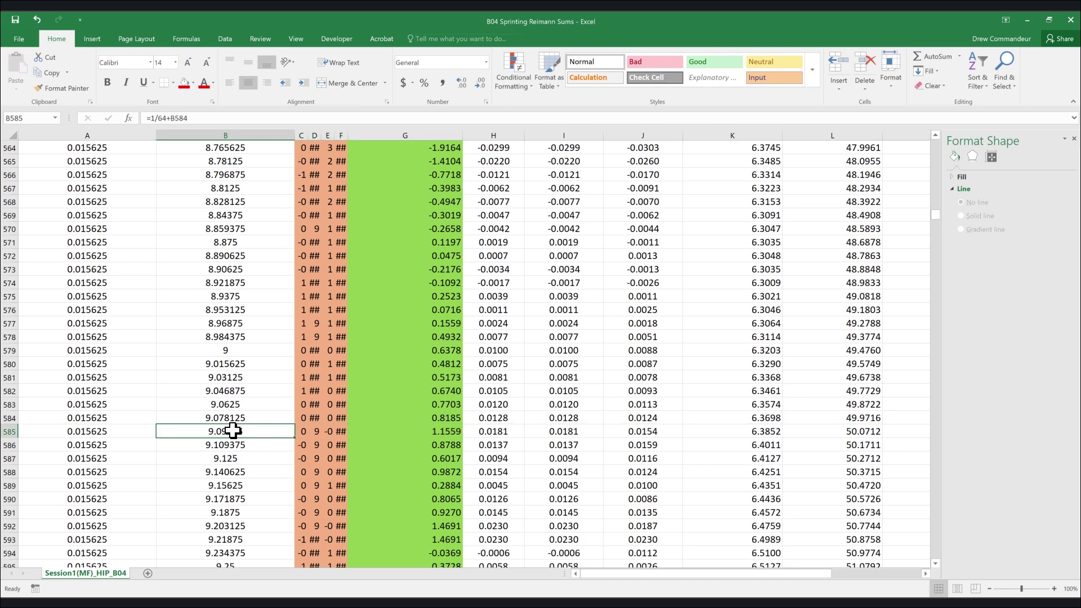
left_click(10, 431)
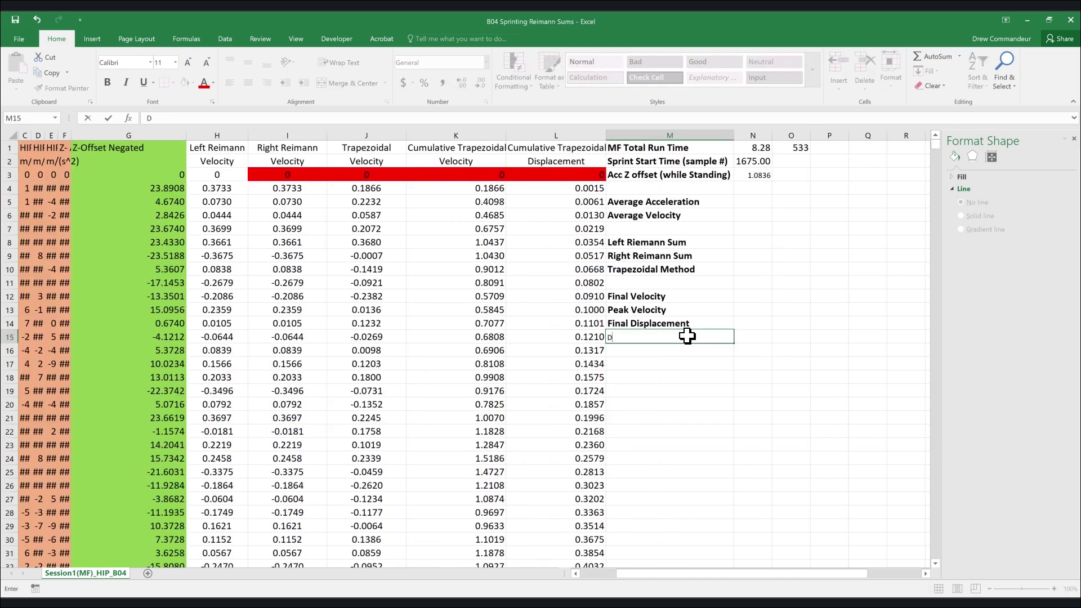
type("Time at")
key("Return")
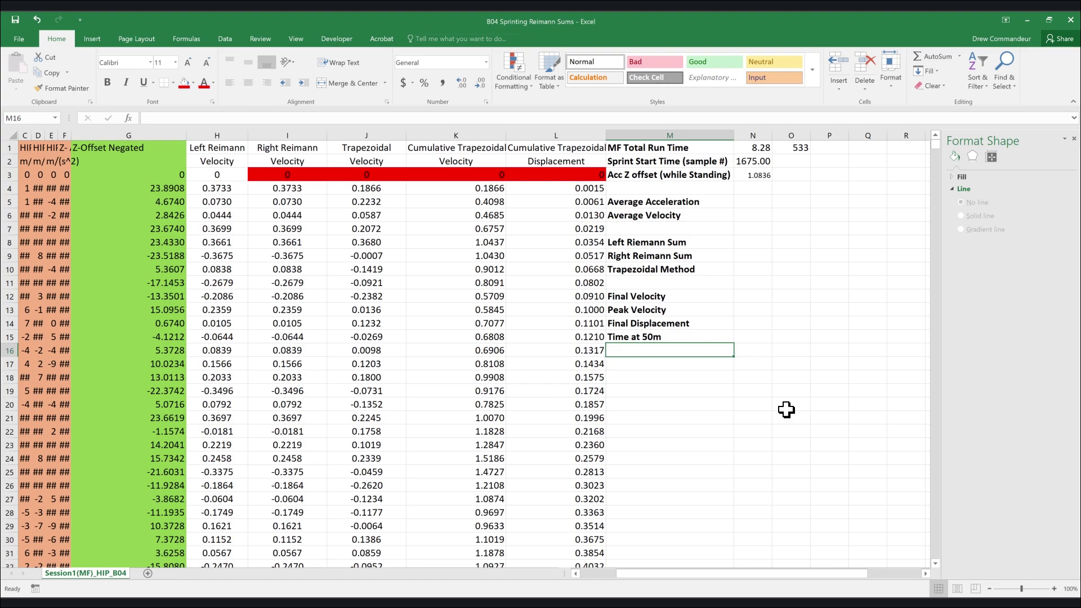
Enter =B585 in N15 as the time at 50 m and format it bold at 14 points
left_click(738, 336)
type("=b585")
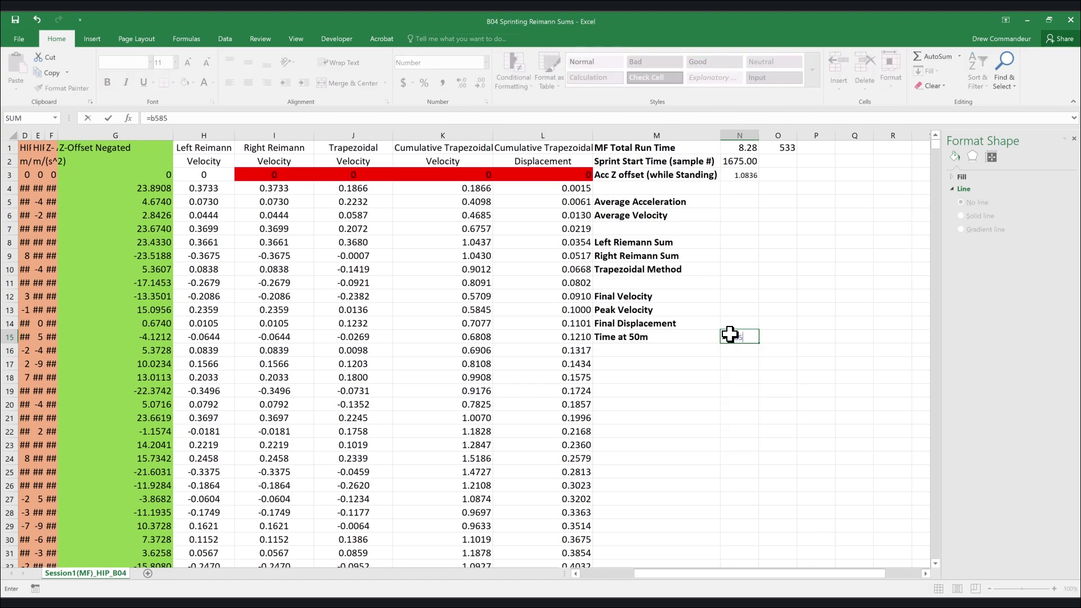
key("Return")
left_click(731, 335)
key("ctrl+b")
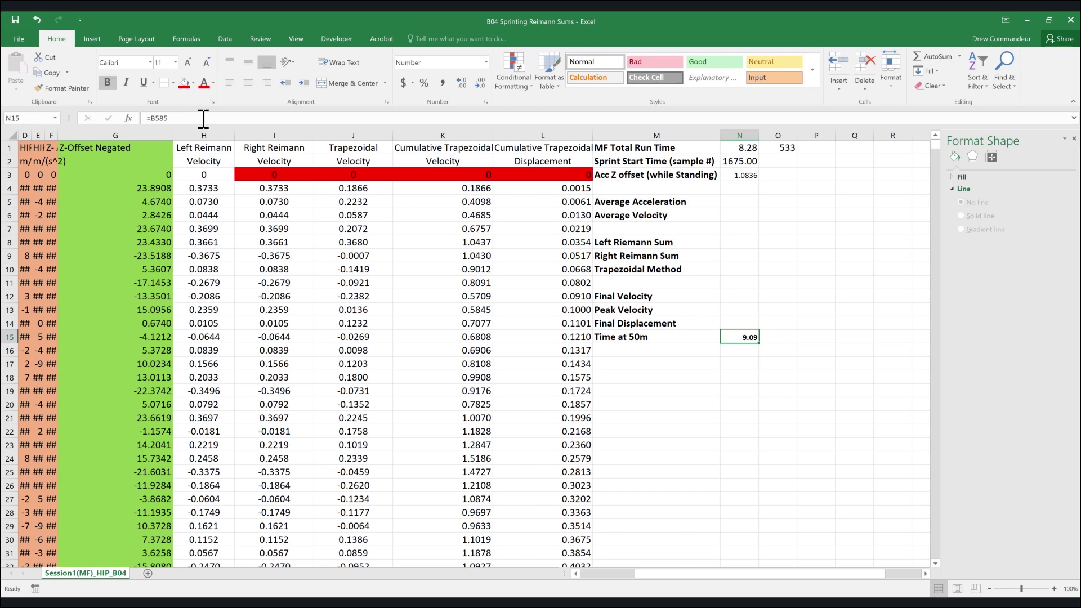
left_click(190, 62)
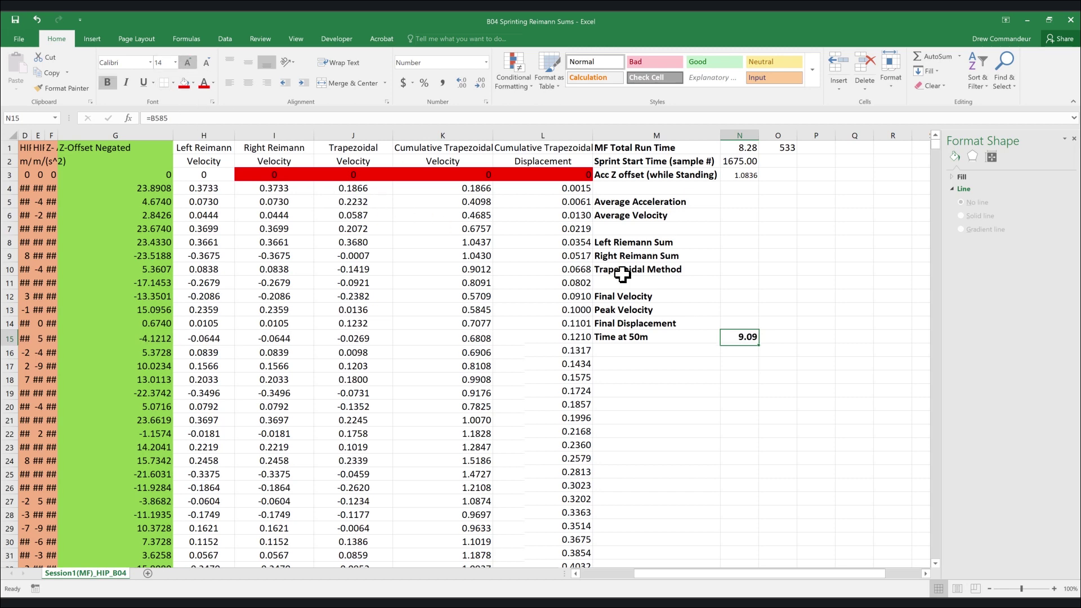
Enter =L533 in N14 as the Final Displacement
left_click_drag(798, 573, 779, 573)
left_click(747, 325)
type("=L")
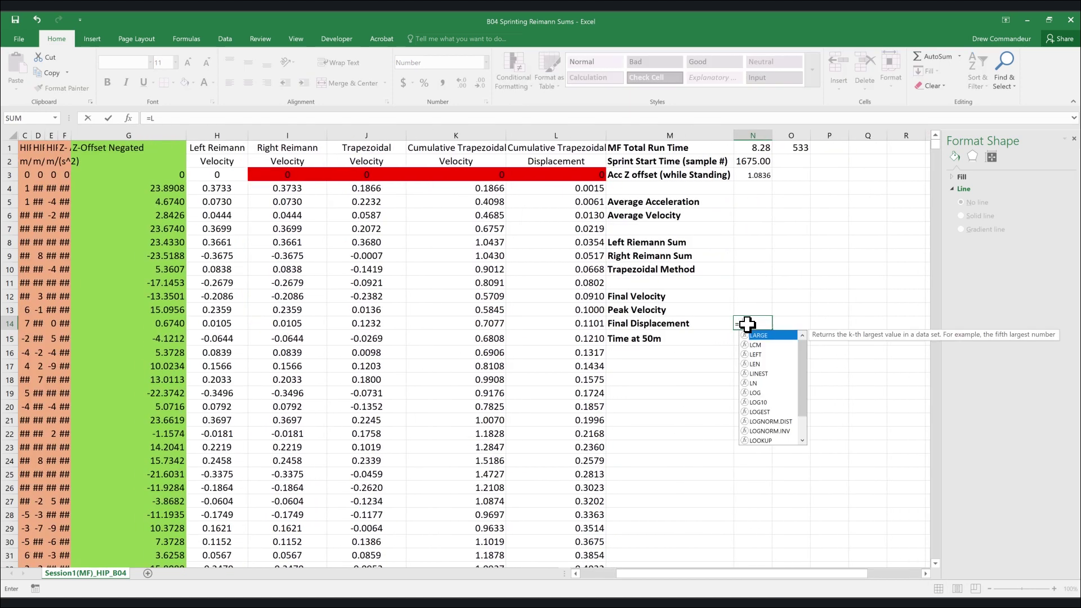
type("5")
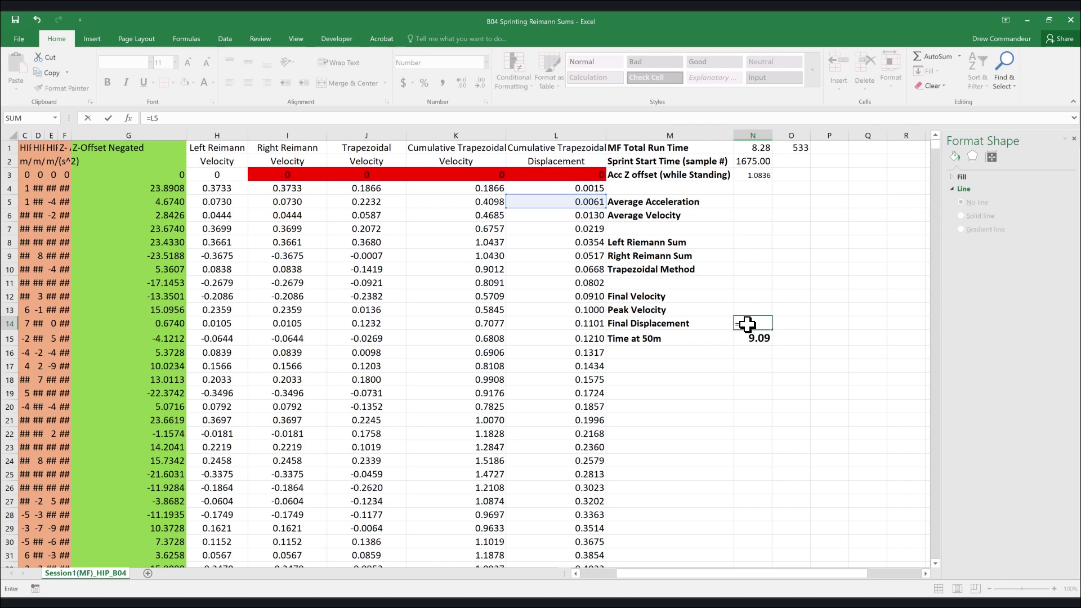
type("33")
key("ctrl+Return")
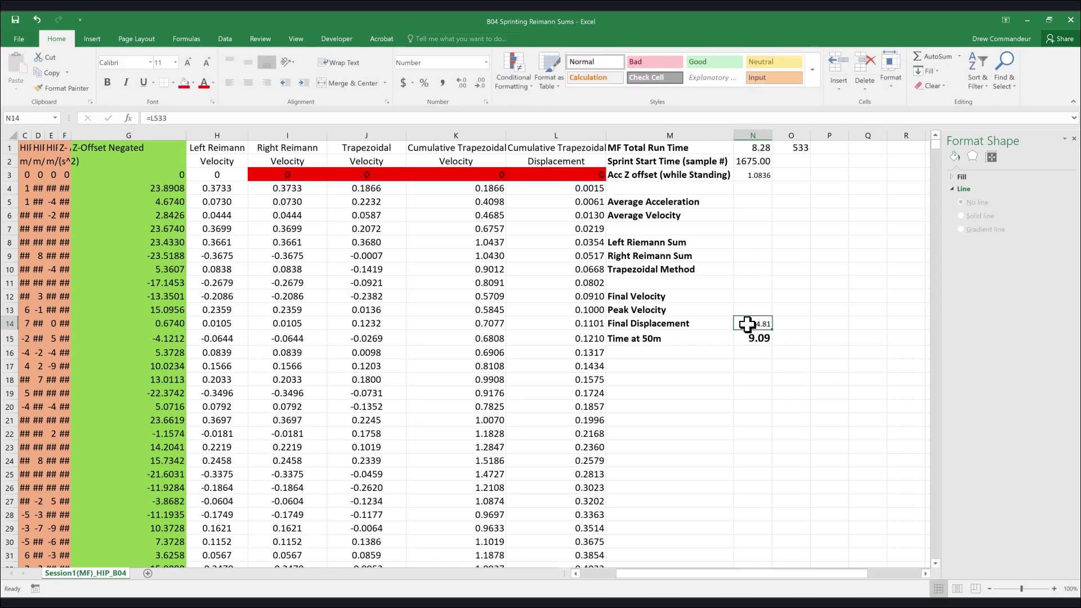
Make the Final Displacement value in N14 bold and increase its font size by two increments
key("ctrl+b")
key("alt+h")
key("f")
key("g")
key("alt+h")
key("f")
key("g")
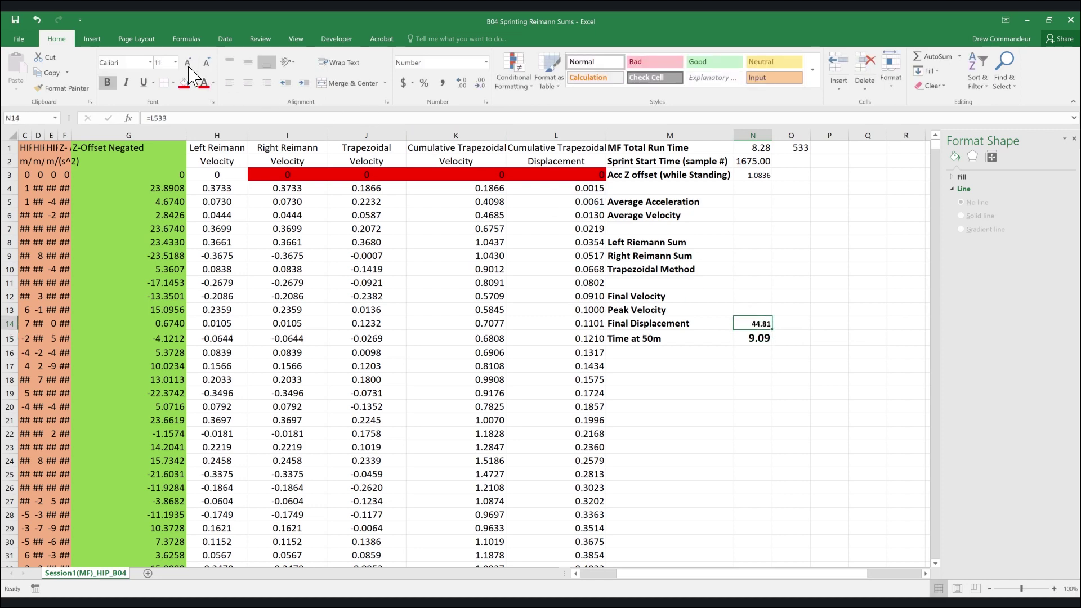
Enter =MAX(K3:K533) in N13 as the Peak Velocity
left_click(751, 307)
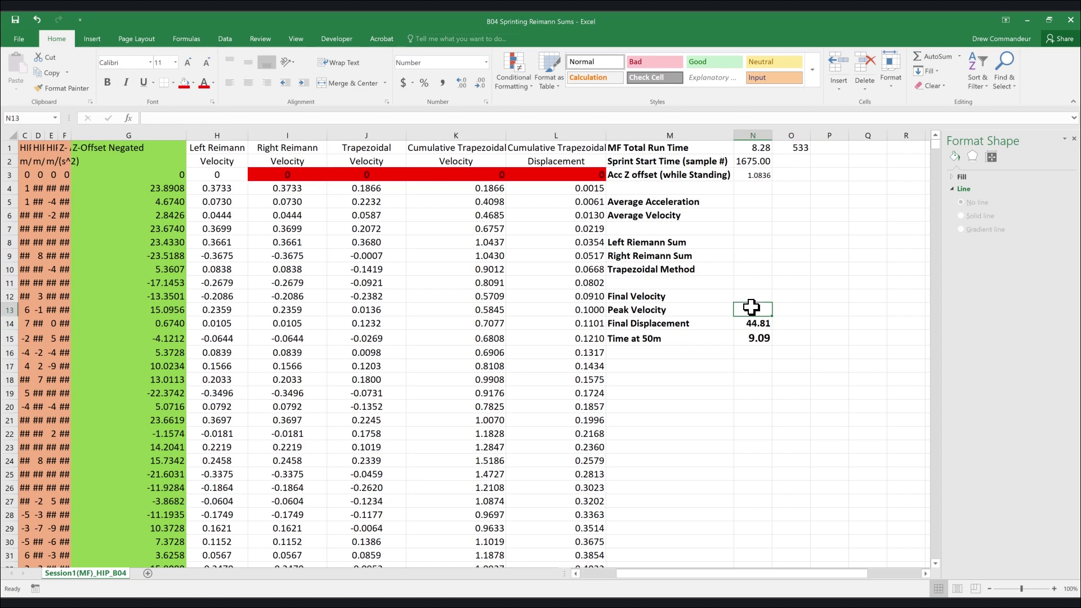
type("=")
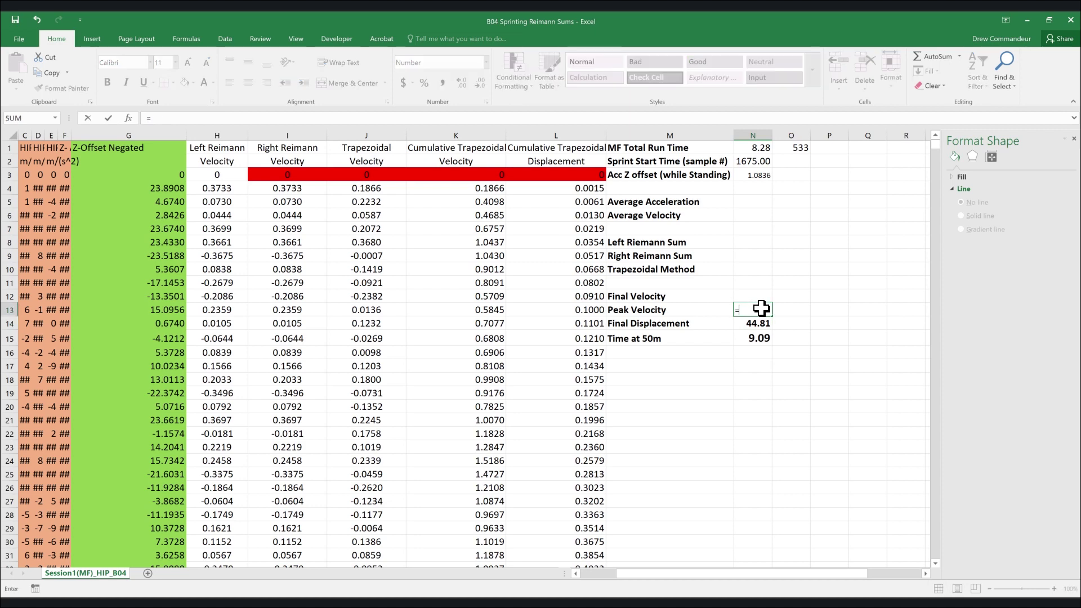
type("max(K3")
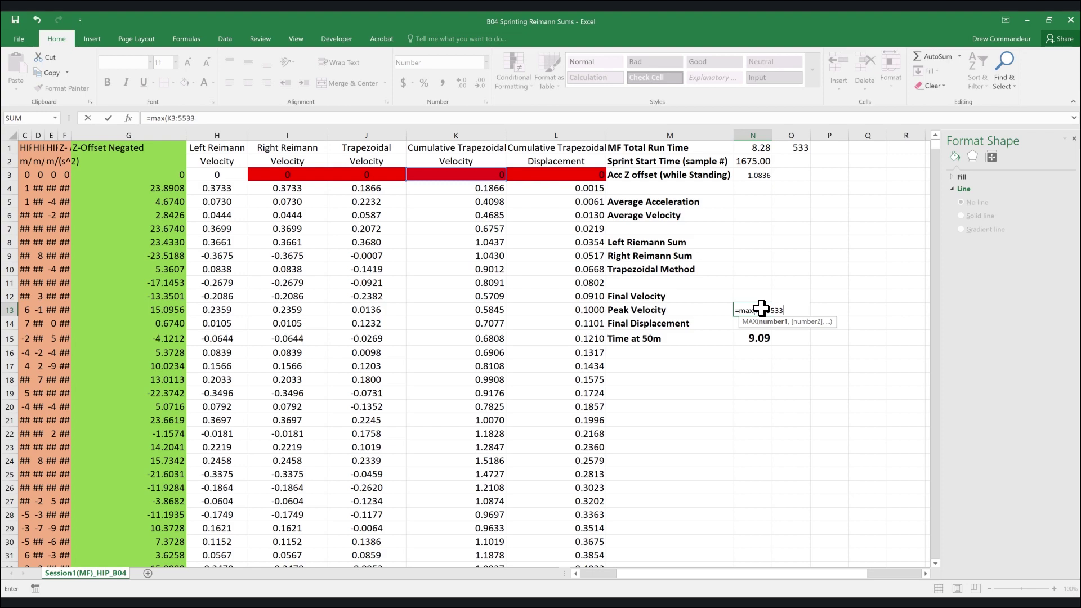
type(":K533")
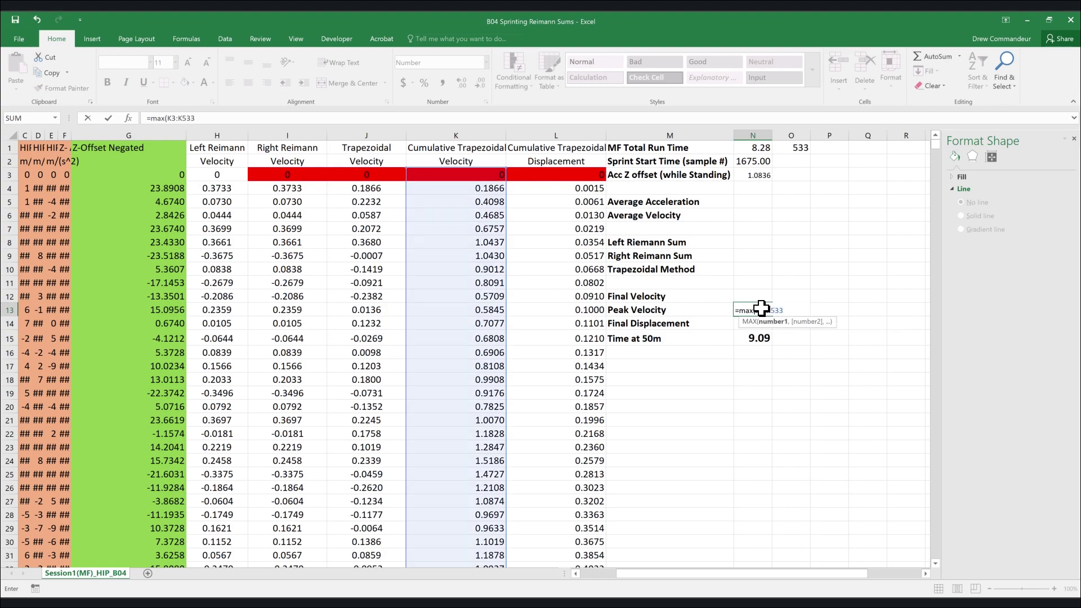
key("Return")
Make the Peak Velocity value in N13 bold and enlarge its font to match the results below it
left_click(760, 308)
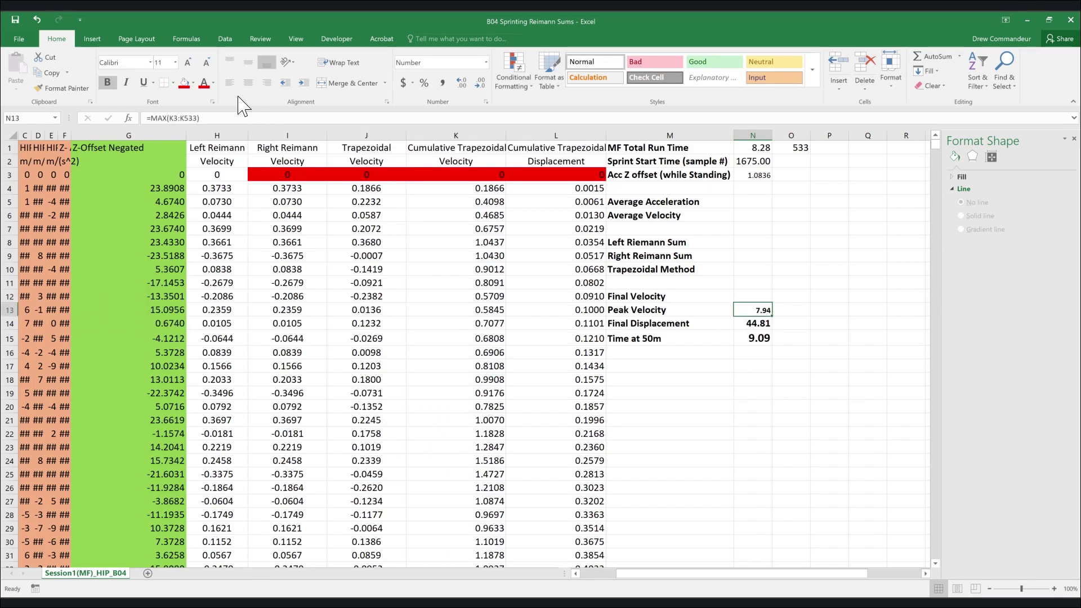
left_click(188, 63)
left_click(189, 63)
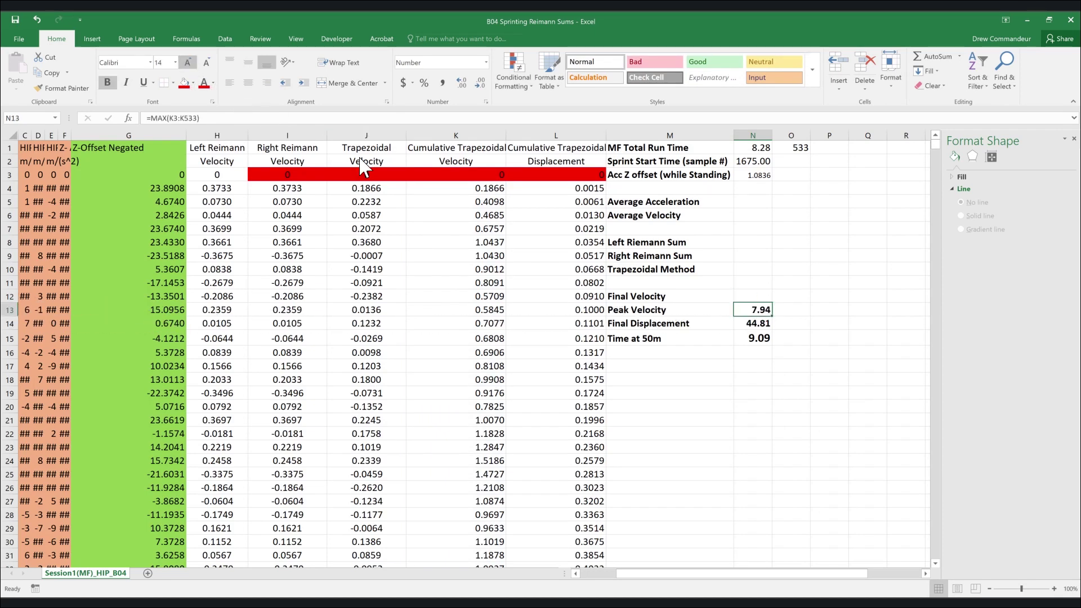
Enter =K533 in N12 as the Final Velocity
left_click(742, 294)
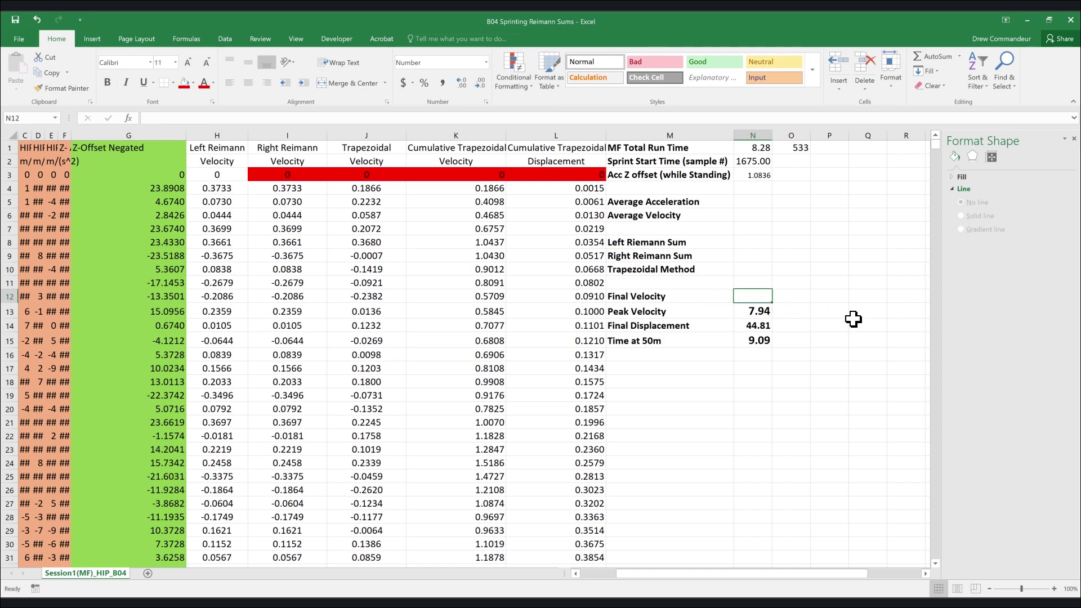
type("=")
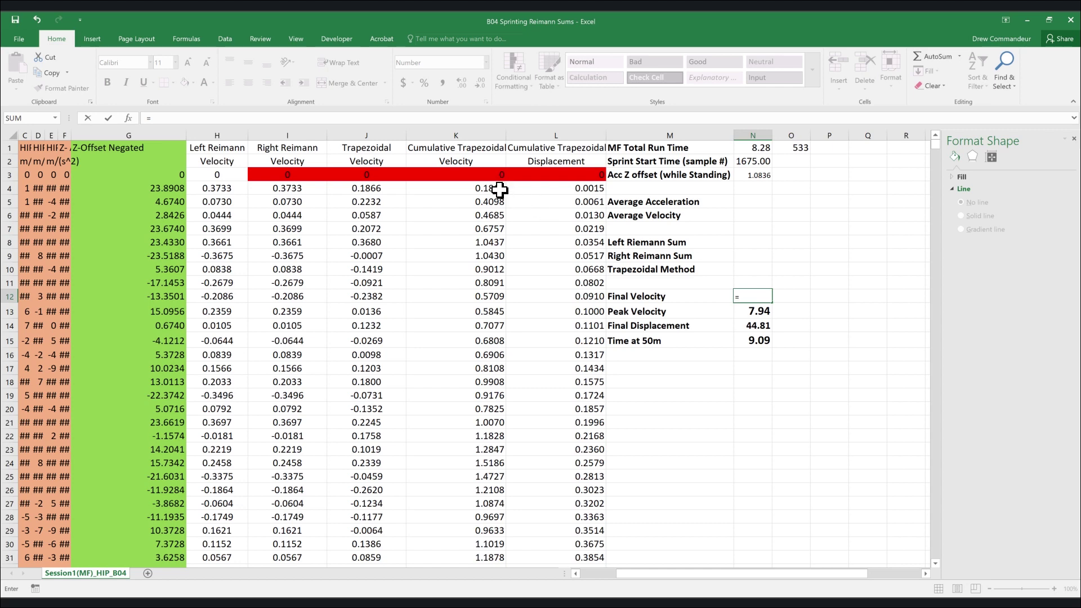
type("k")
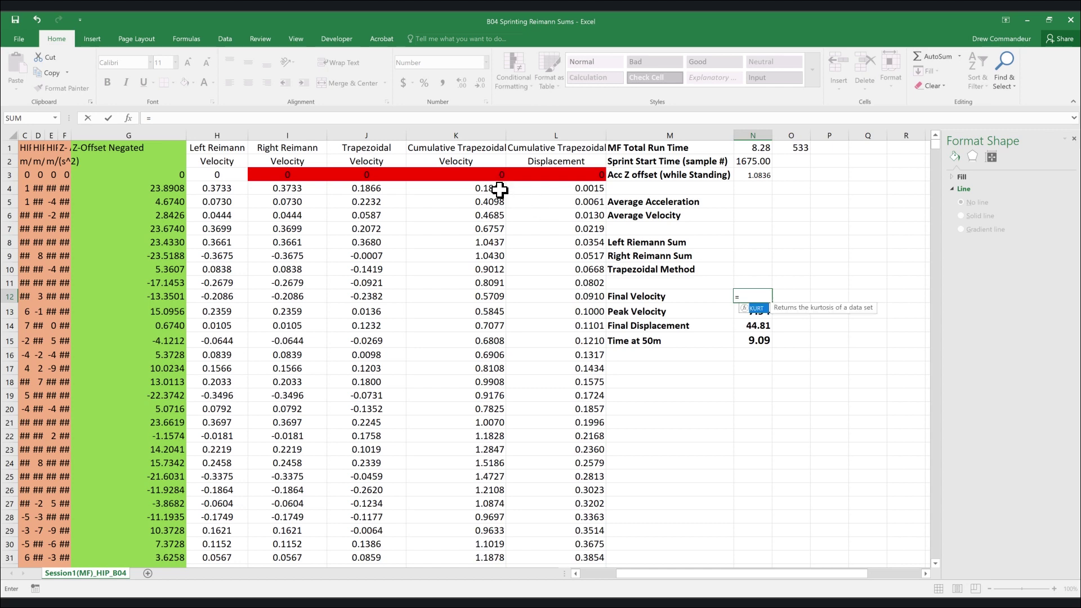
type("533")
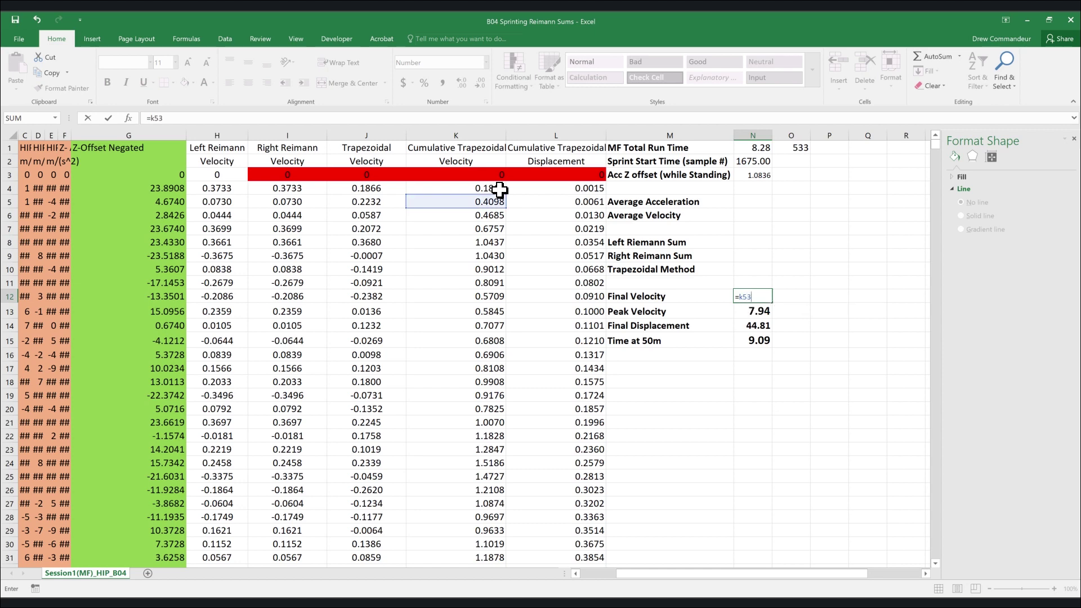
key("ctrl+Return")
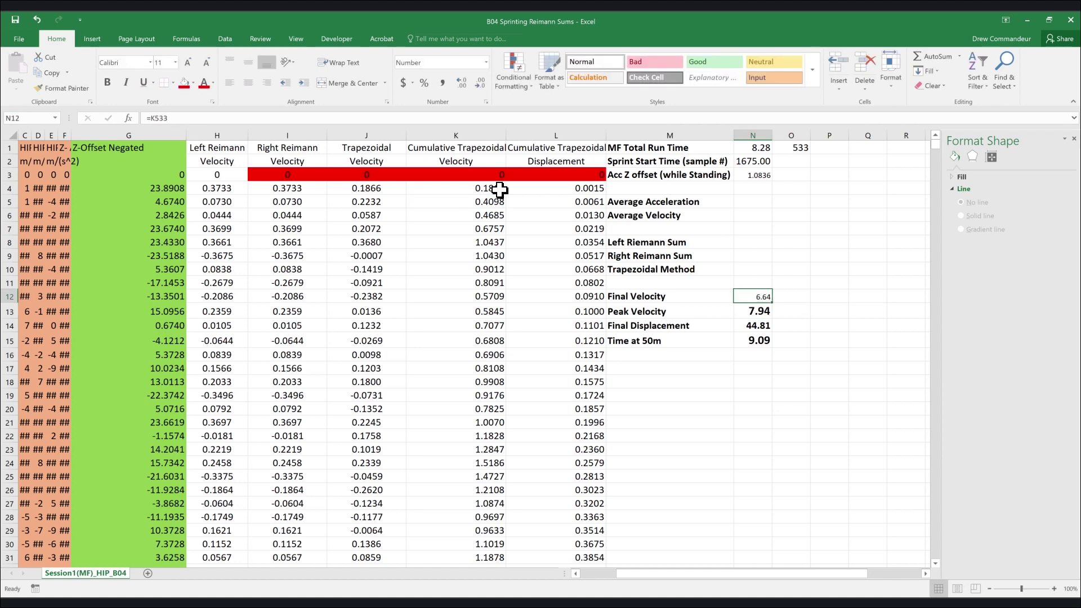
Make the Final Velocity value in N12 bold and enlarge its font
key("ctrl+b")
left_click(188, 62)
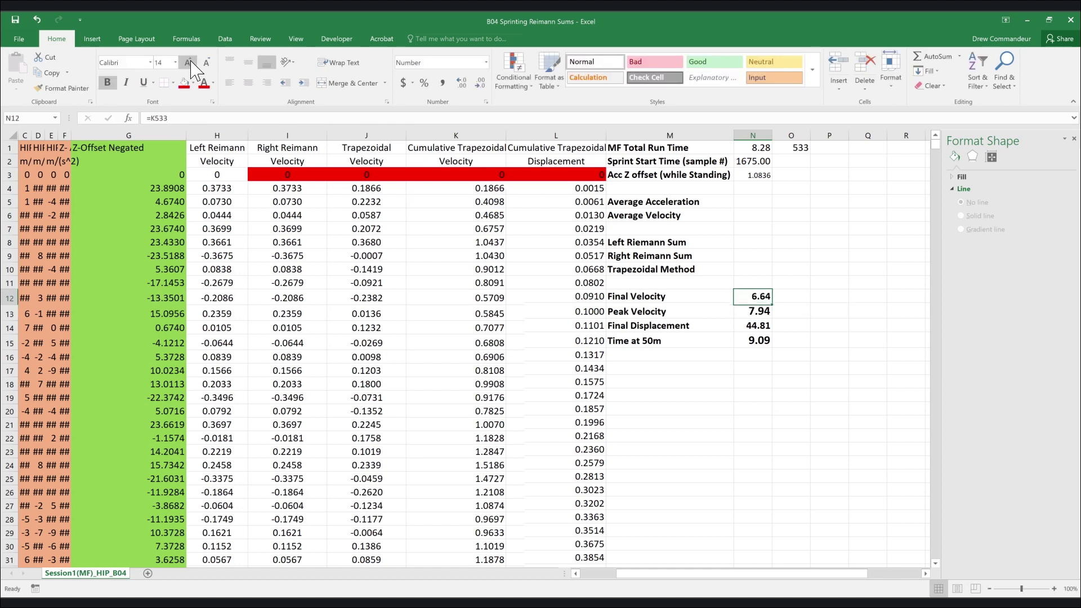
left_click(188, 62)
Enter =AVERAGE(G3:G533) in N5 as the Average Acceleration, using the end row noted in O1
left_click(751, 245)
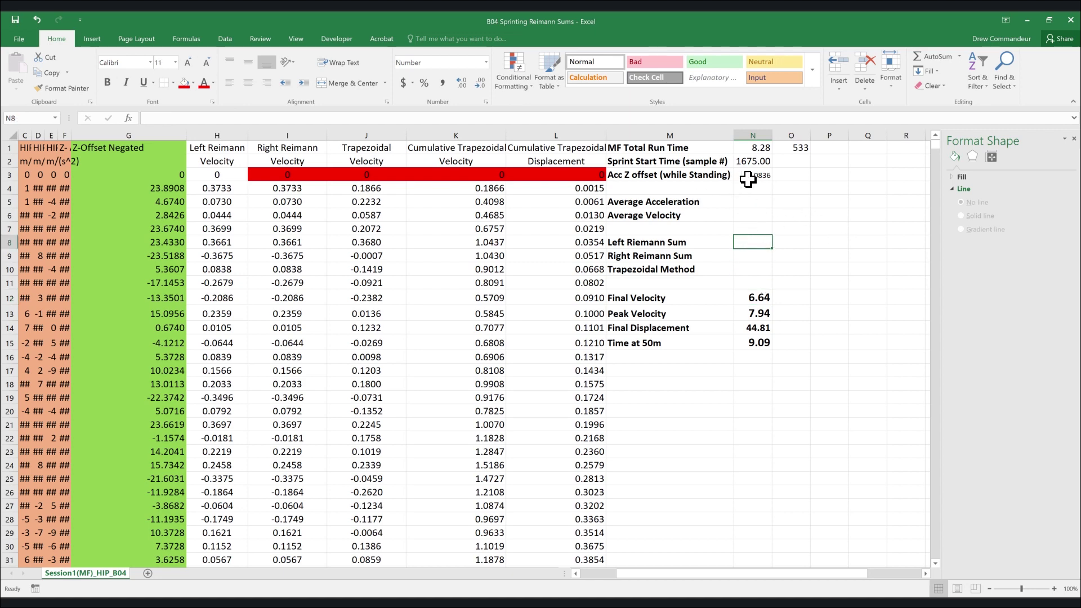
left_click(801, 148)
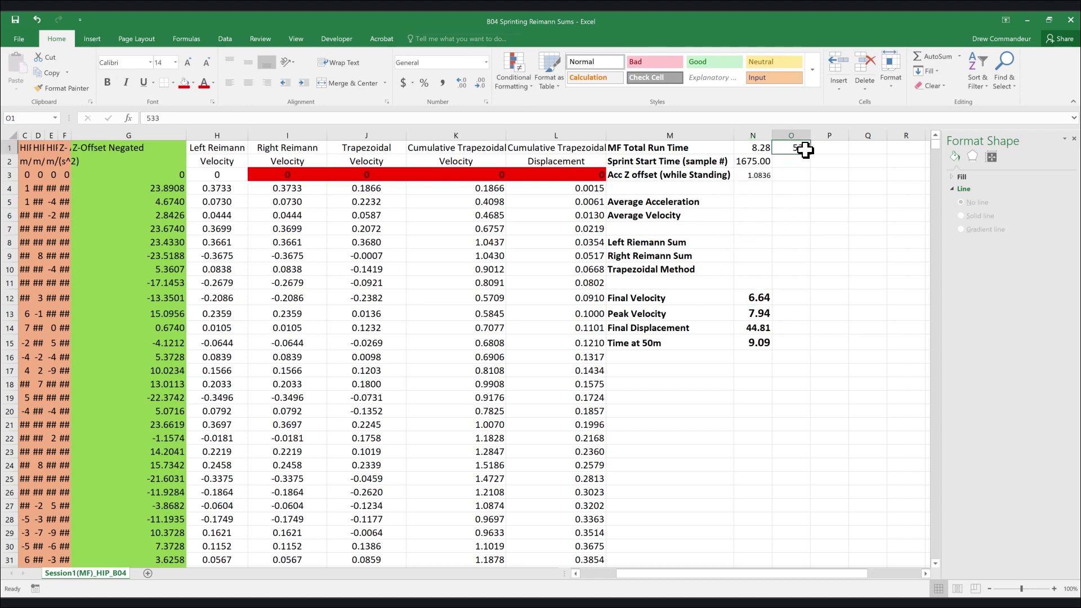
left_click(747, 202)
type("=avera")
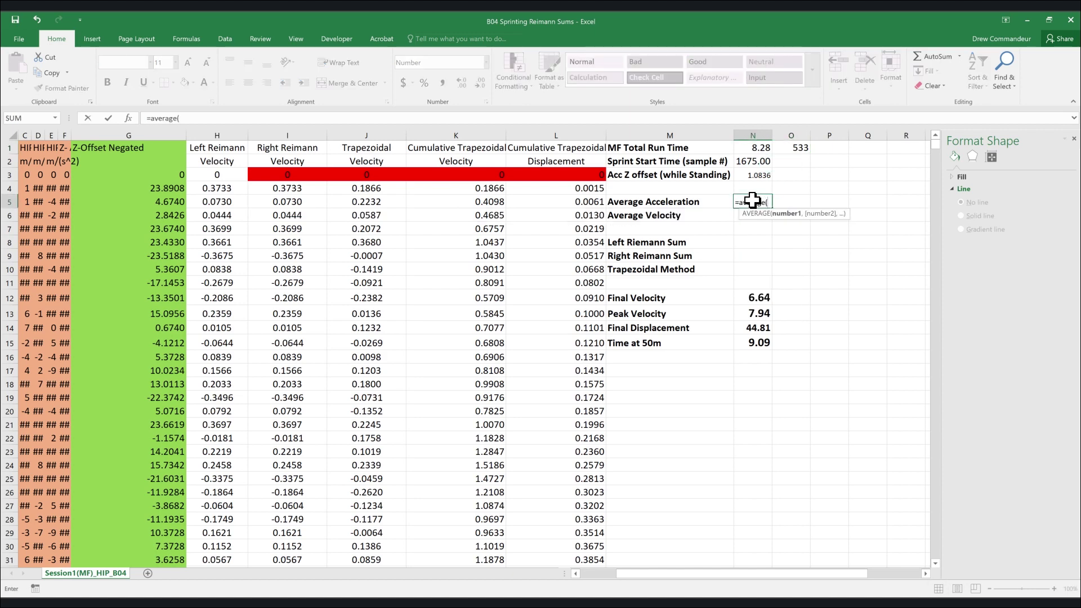
type("ge(G")
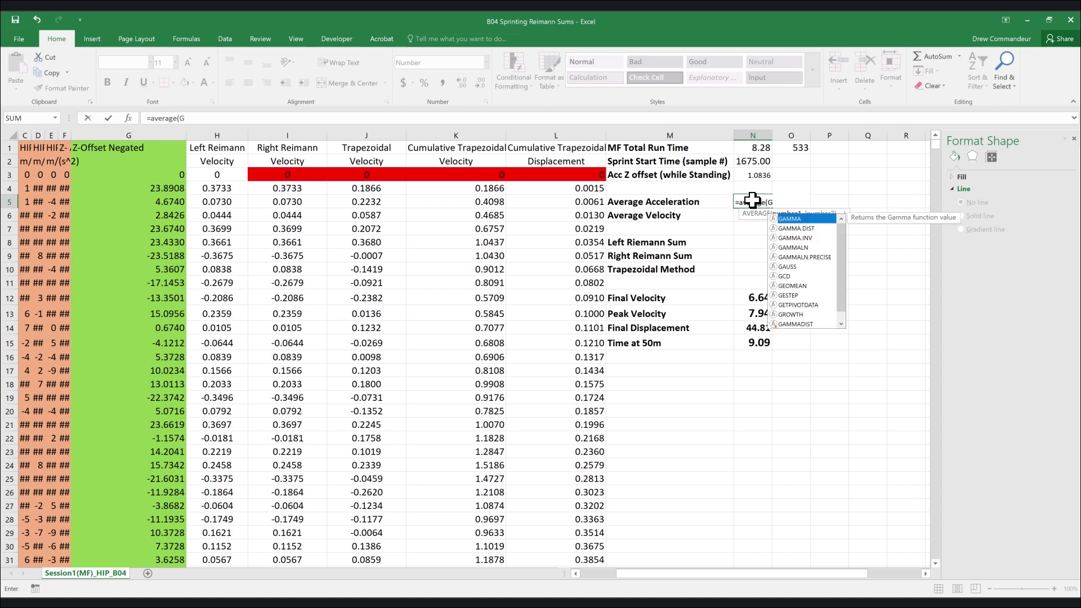
type("3:G533)")
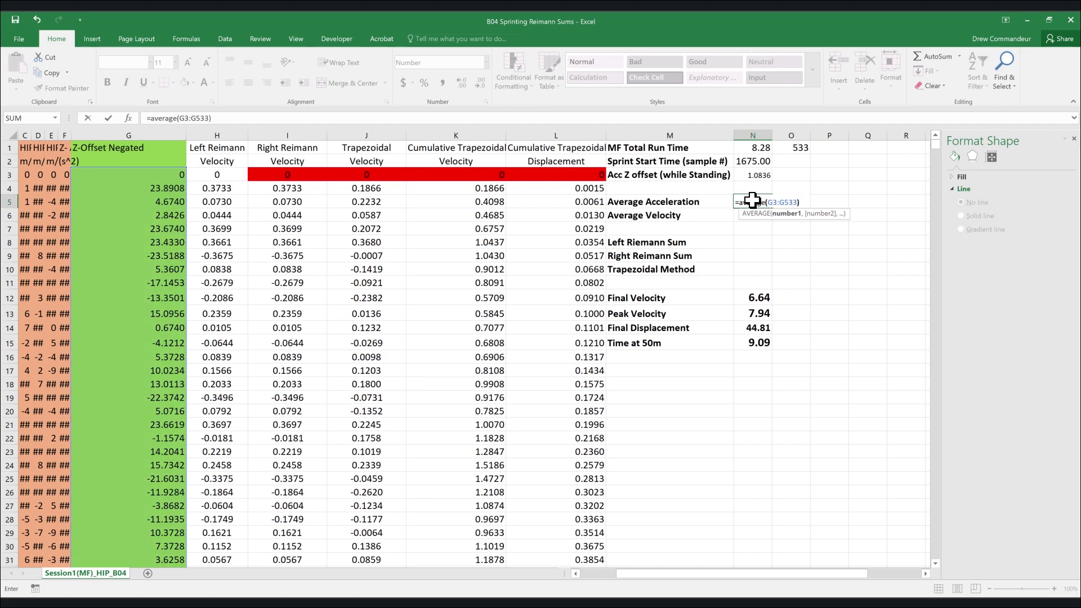
key("Return")
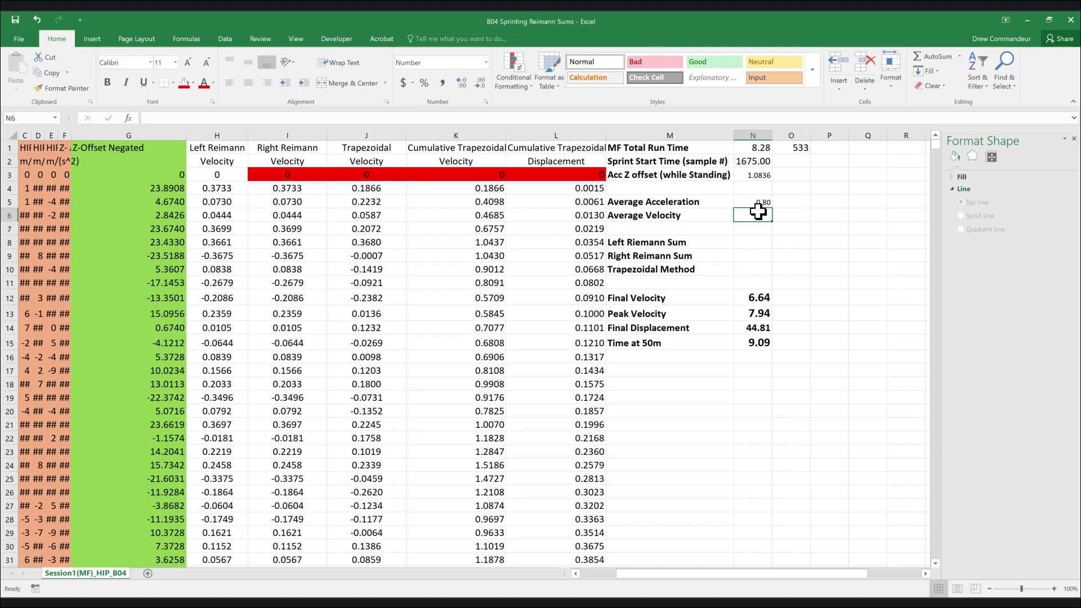
Enter =AVERAGE(K3:K533) in N6 as the Average Velocity
type("=average(")
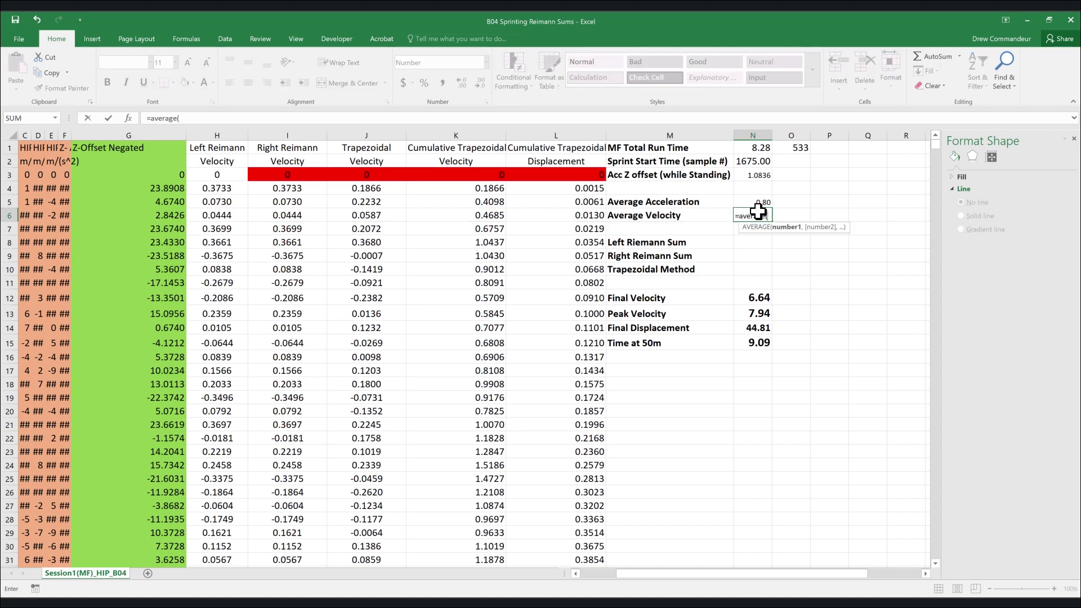
type("k")
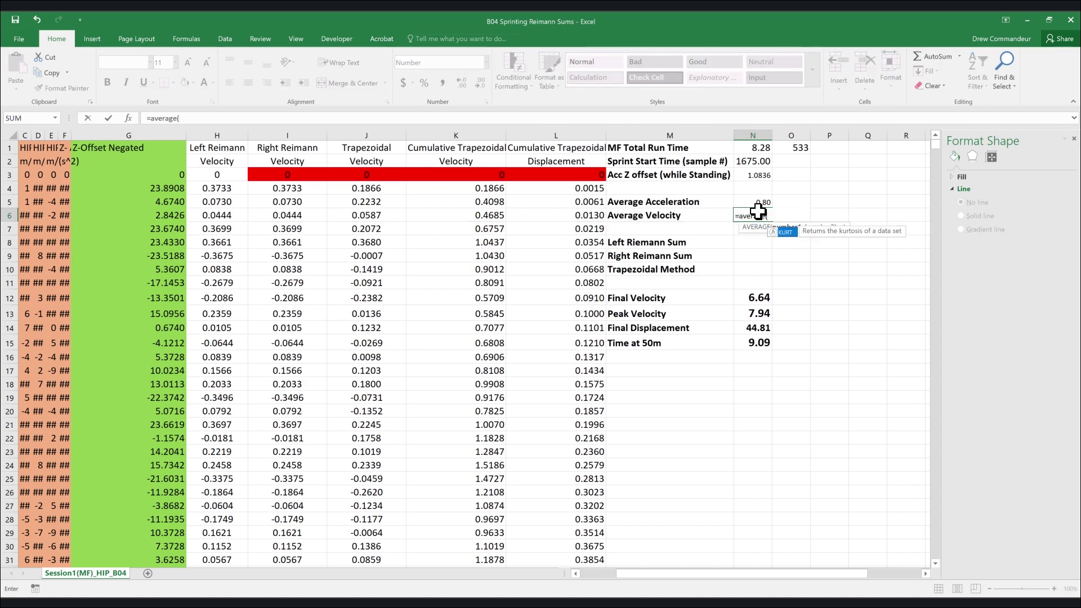
type("3:K5")
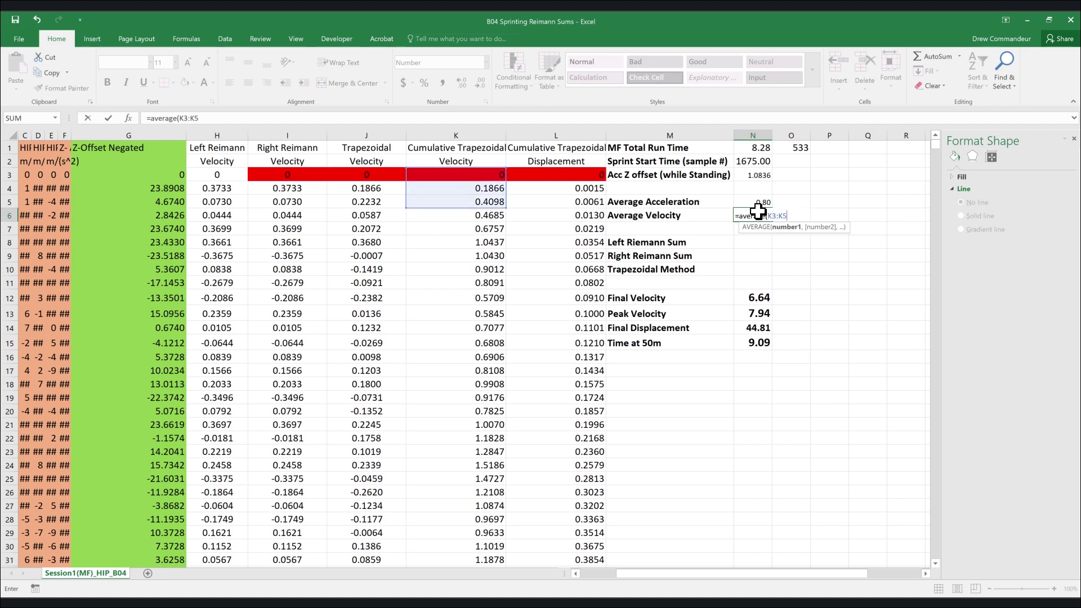
type("33)")
key("Return")
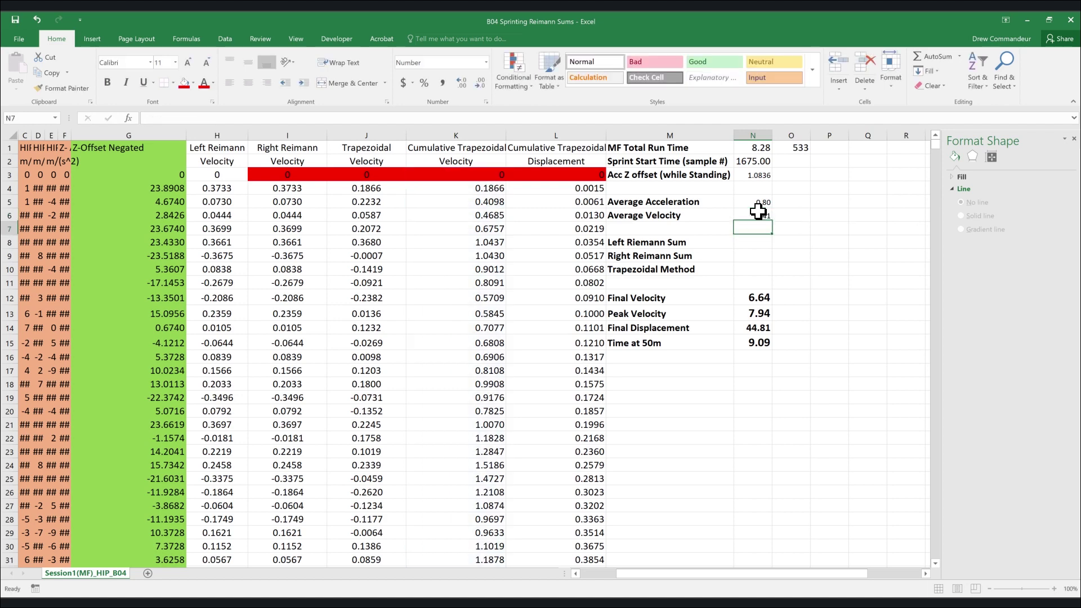
Make the Average Acceleration and Average Velocity values in N5:N6 bold and enlarge their font
left_click(765, 203)
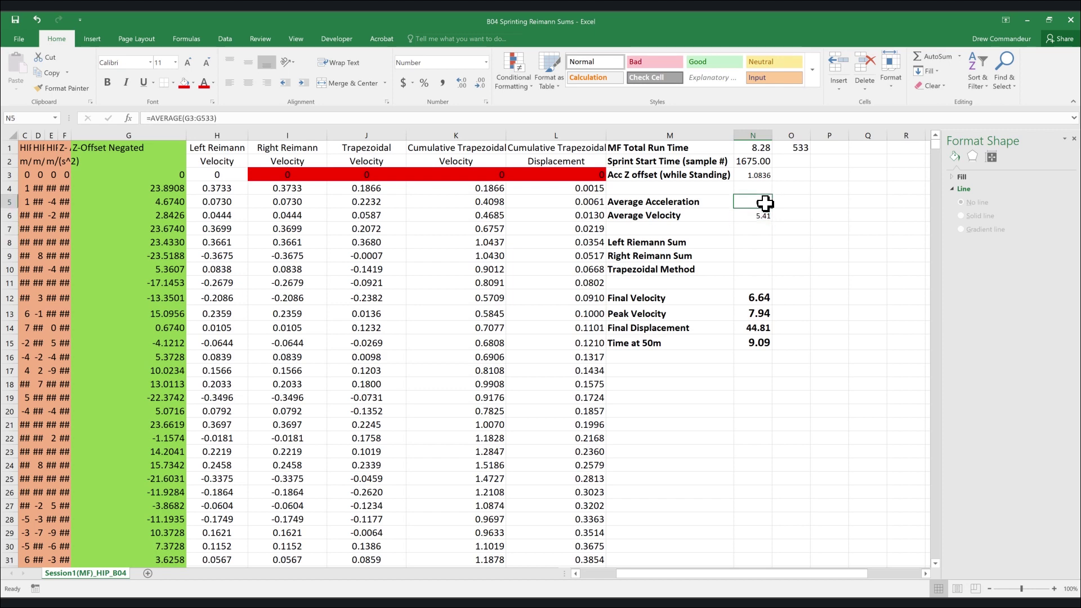
left_click(754, 216, "shift")
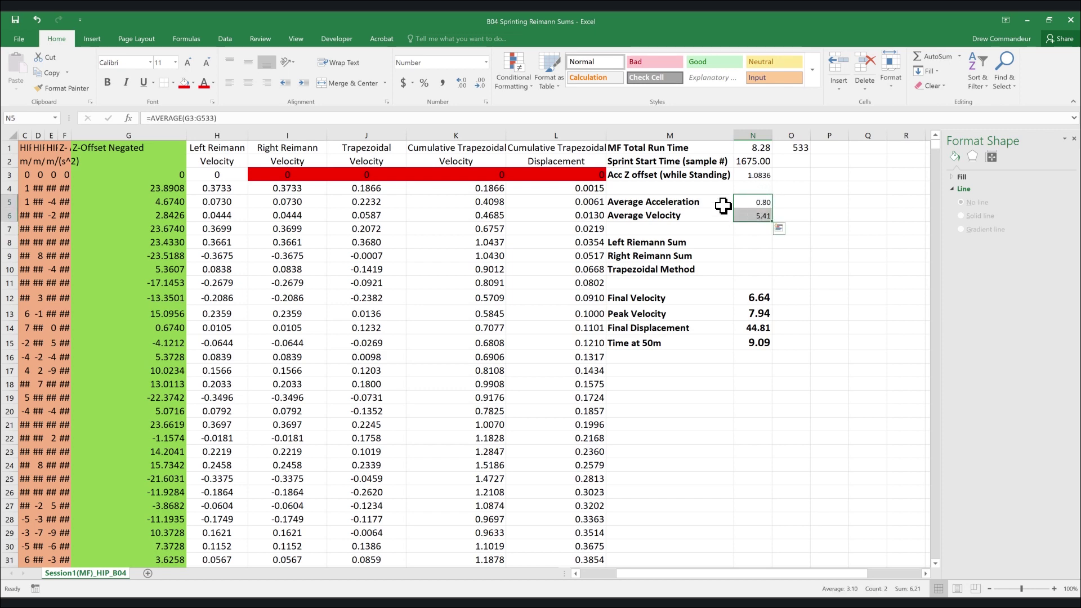
left_click(106, 83)
Enter =SUM(H3:H533) in N8 as the Left Riemann Sum
left_click(746, 247)
type("=sum(H3:H5")
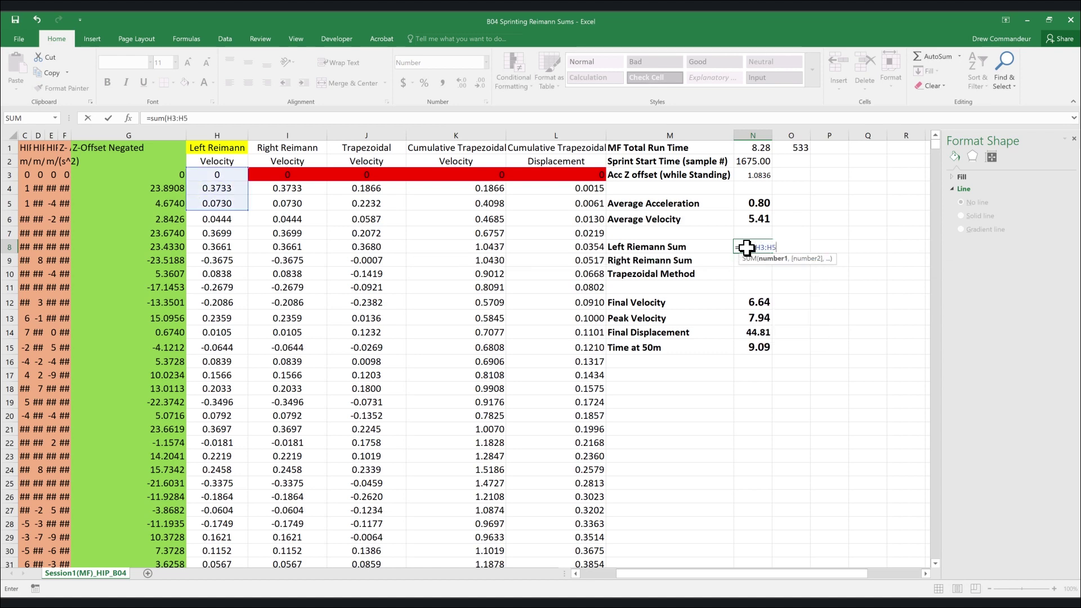
type("33)")
key("Return")
Enter =SUM(I3:I533) in N9 as the Right Riemann Sum
type("=sum(I")
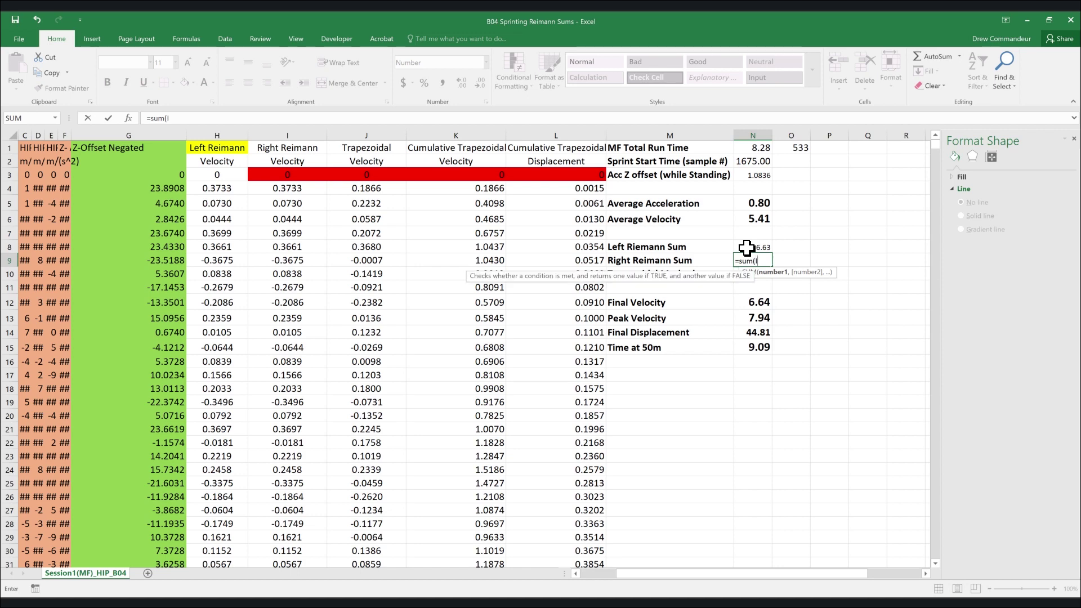
type("3:I")
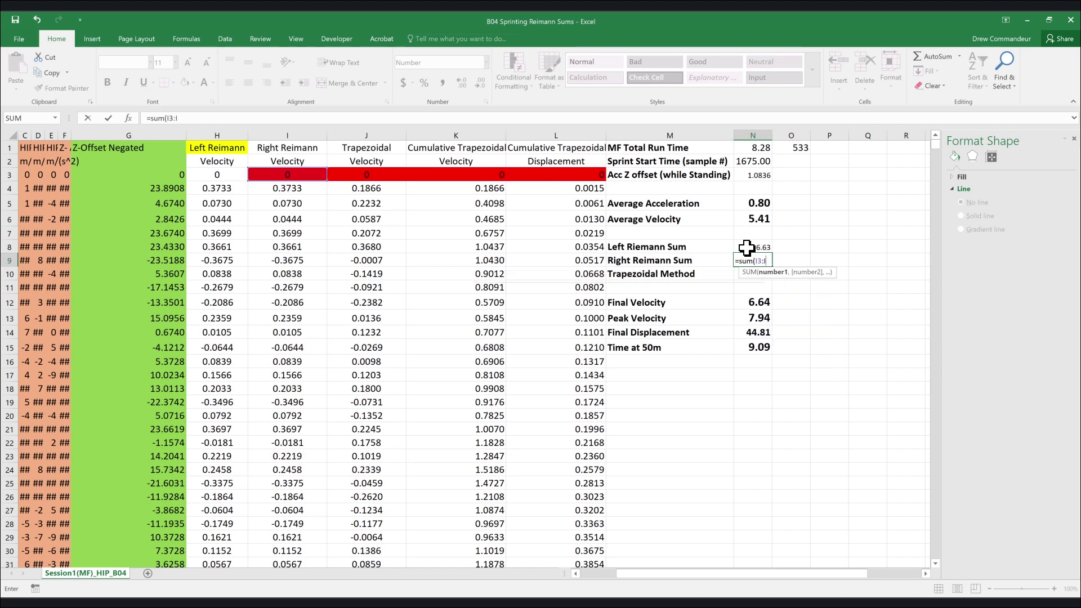
type("533)")
key("Return")
Enter =SUM(J3:J533) in N10 as the Trapezoidal Method result
type("=sum(I")
key("BackSpace")
type("J3:J533")
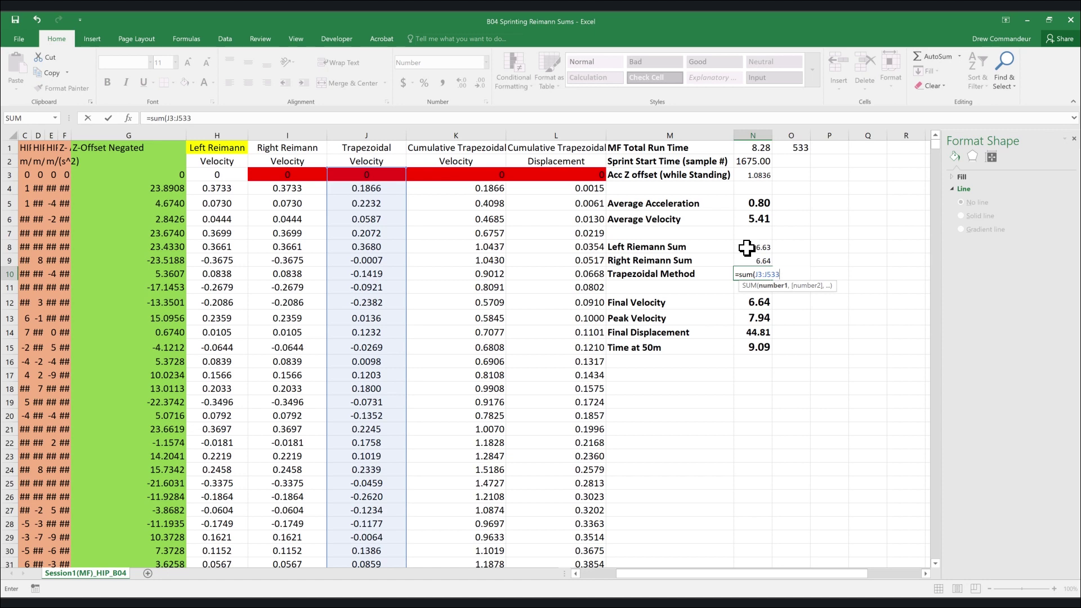
key("Return")
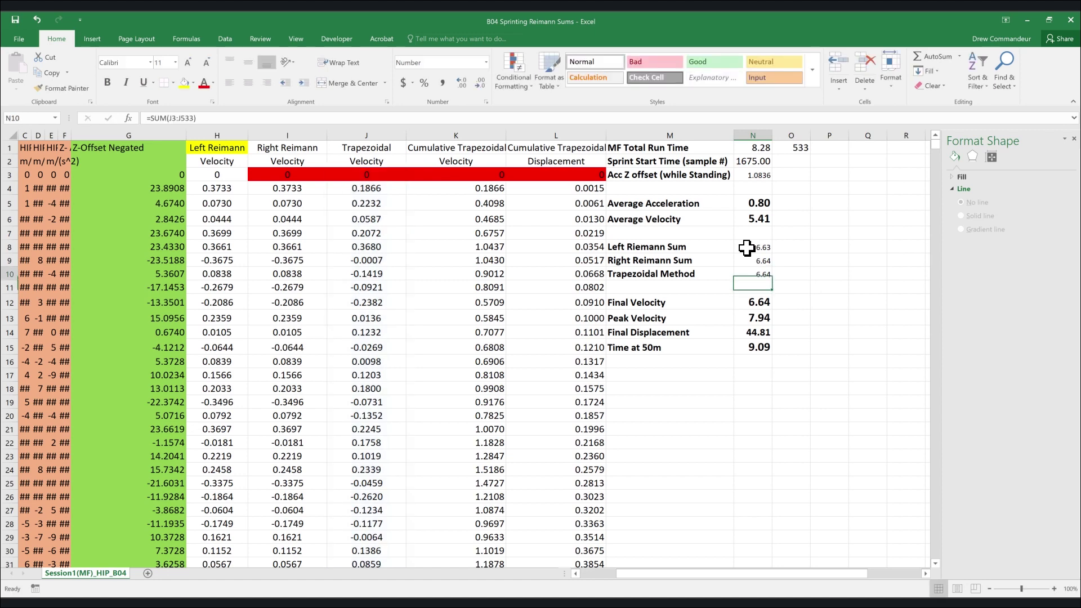
Format the three sum results in N8:N10 as bold, 14 points, with five decimal places
left_click_drag(746, 247, 760, 272)
key("ctrl+b")
left_click(191, 61)
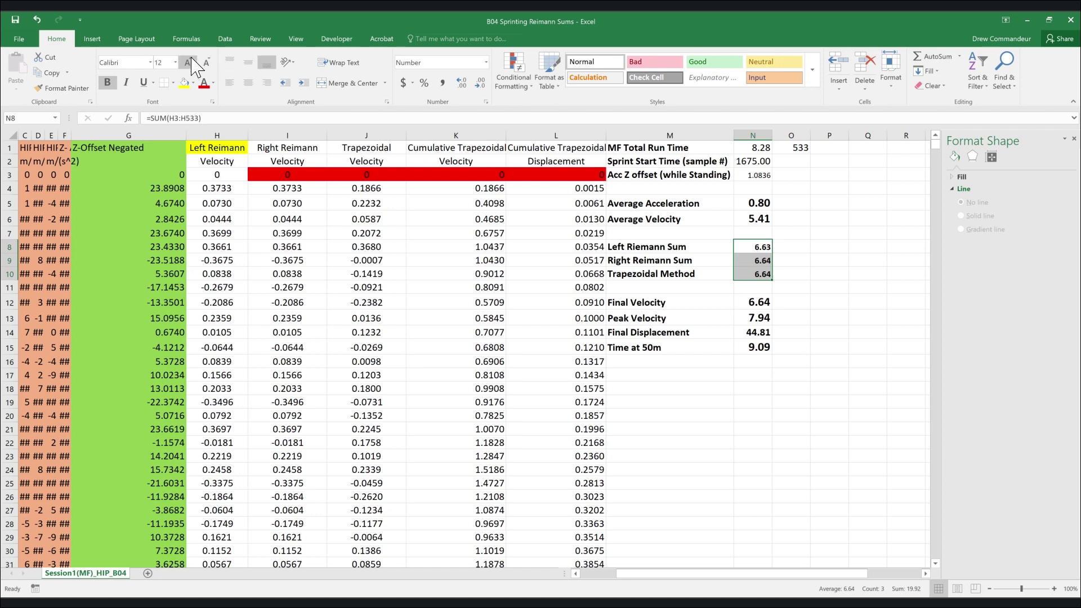
left_click(192, 58)
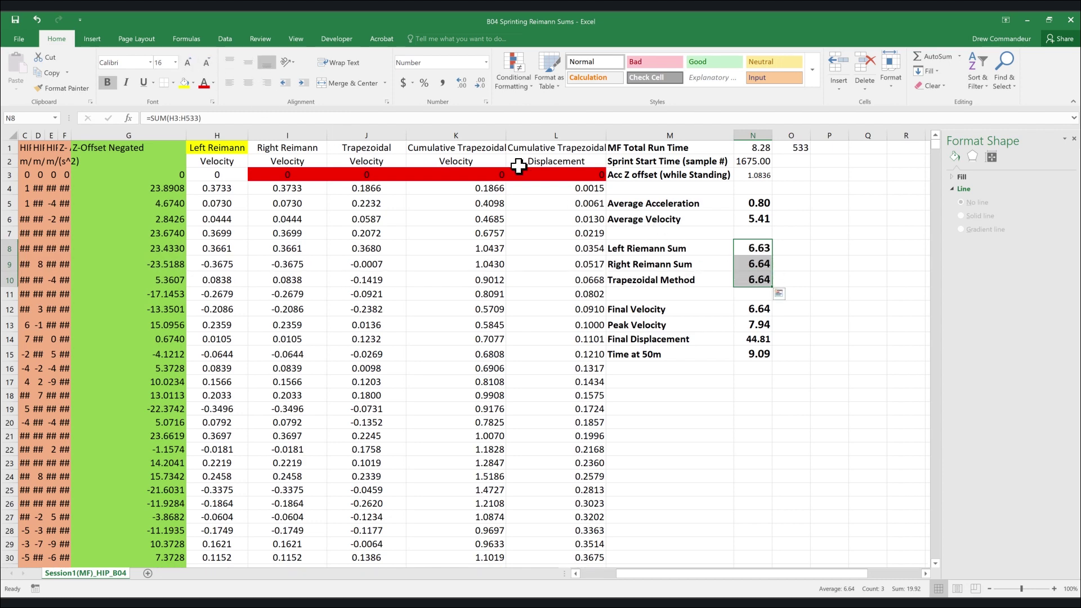
left_click(206, 62)
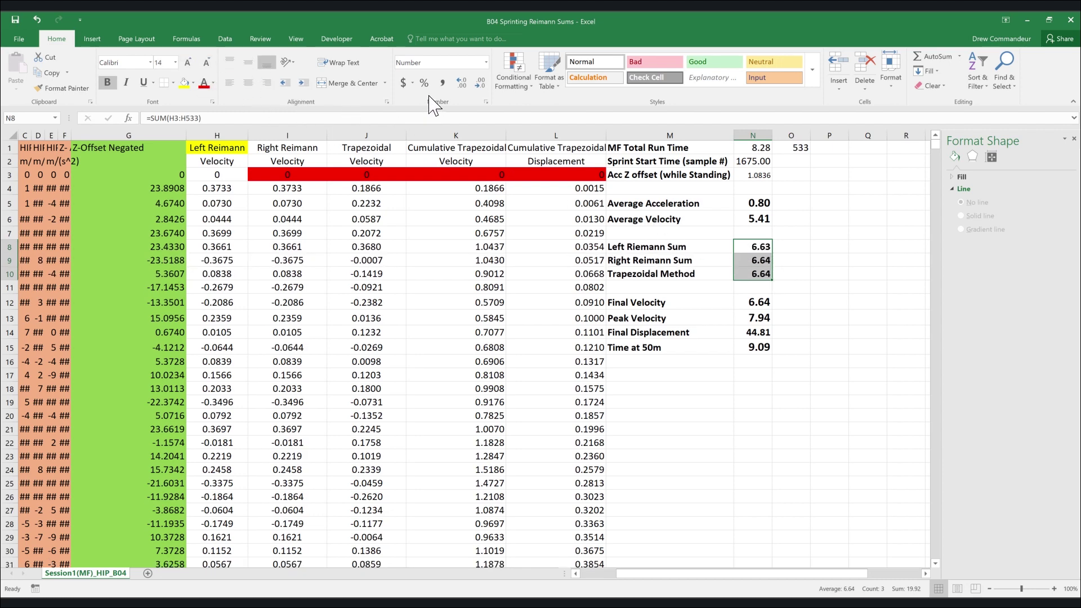
left_click(461, 83)
left_click(460, 83)
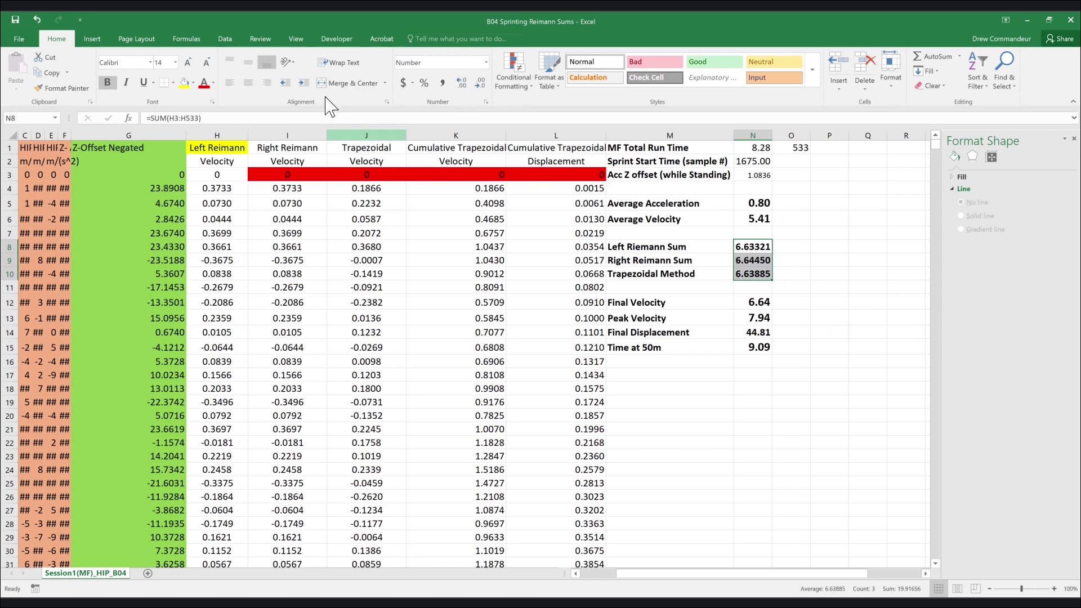
Insert a smooth-line scatter chart of Z-Offset Negated (G3:G533) against Real Time (B3:B533)
key("ctrl+Home")
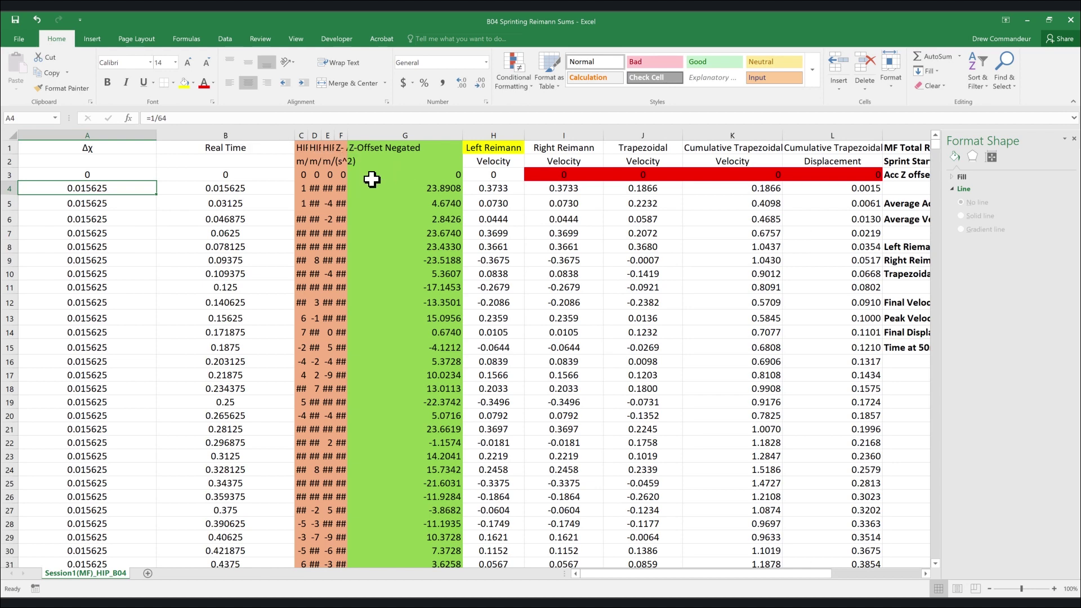
left_click(230, 175)
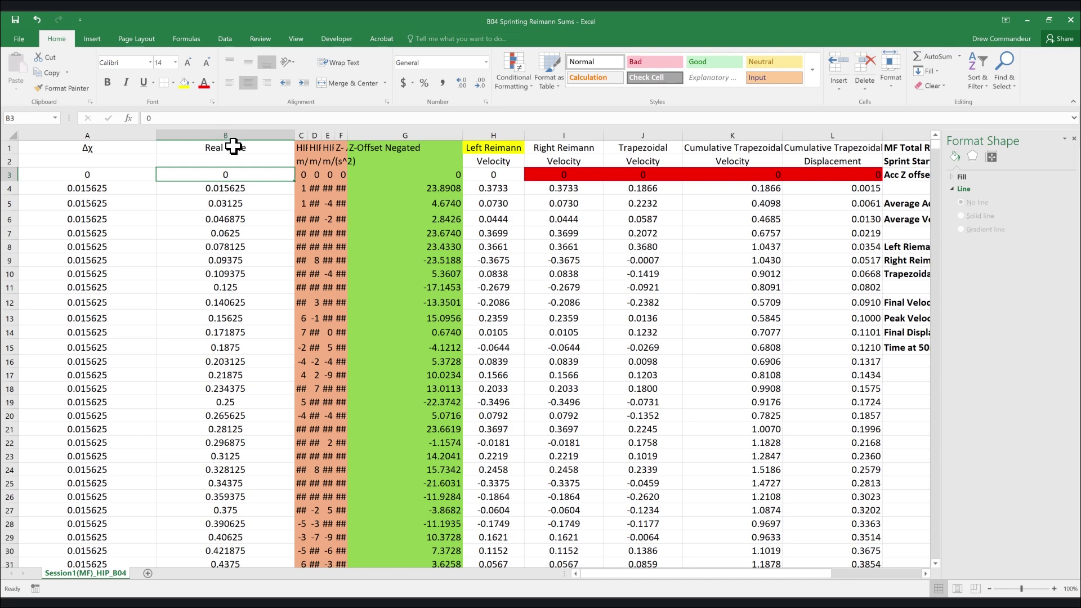
key("ctrl+shift+Down")
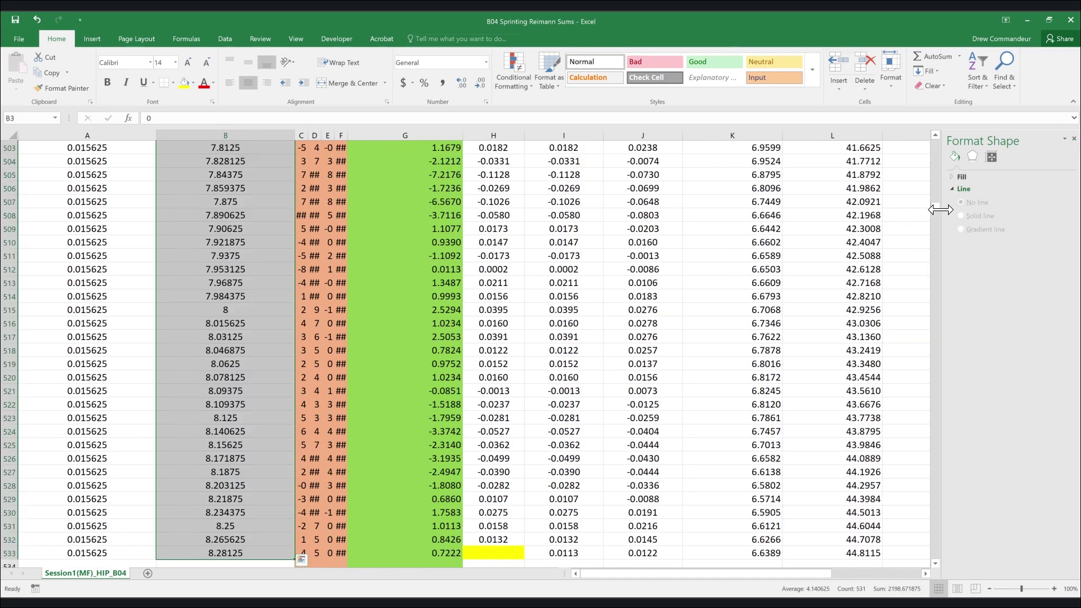
left_click_drag(944, 197, 935, 144)
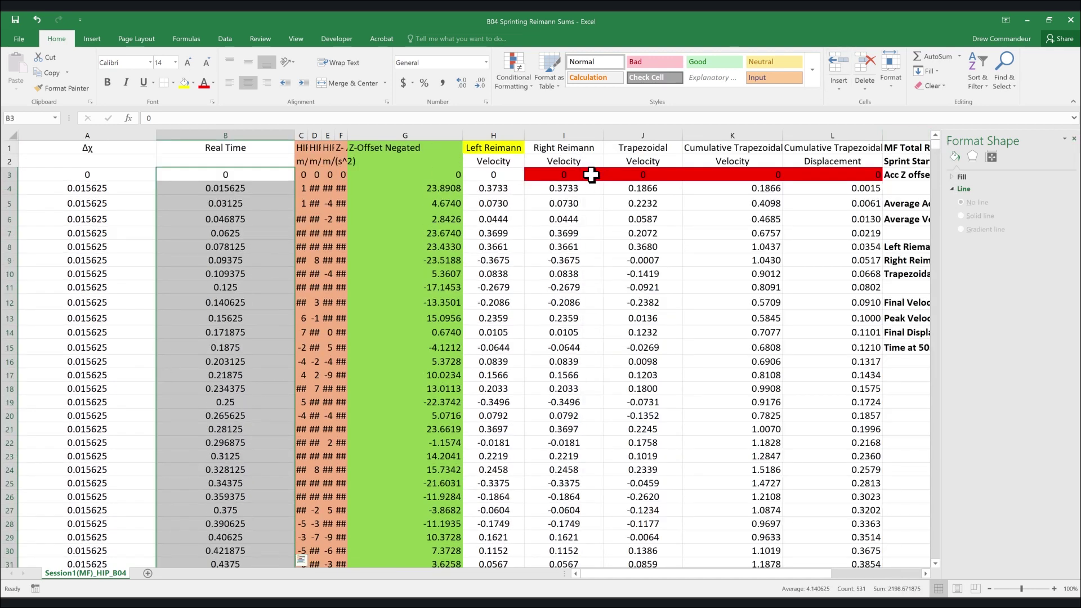
left_click(430, 174, "ctrl")
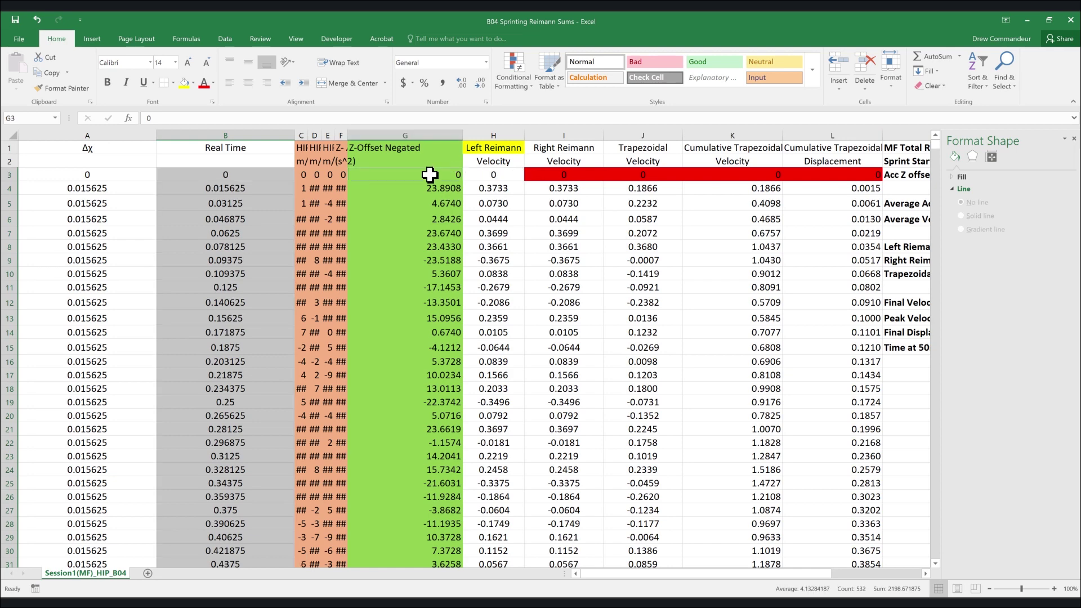
key("ctrl+shift+Down")
left_click_drag(939, 217, 935, 138)
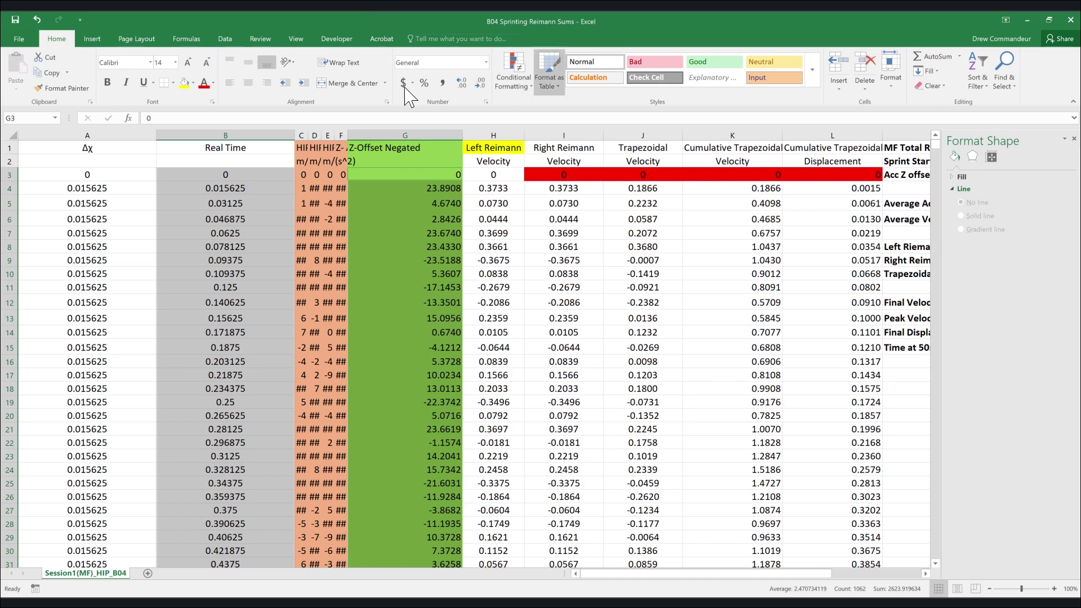
left_click(91, 38)
left_click(460, 85)
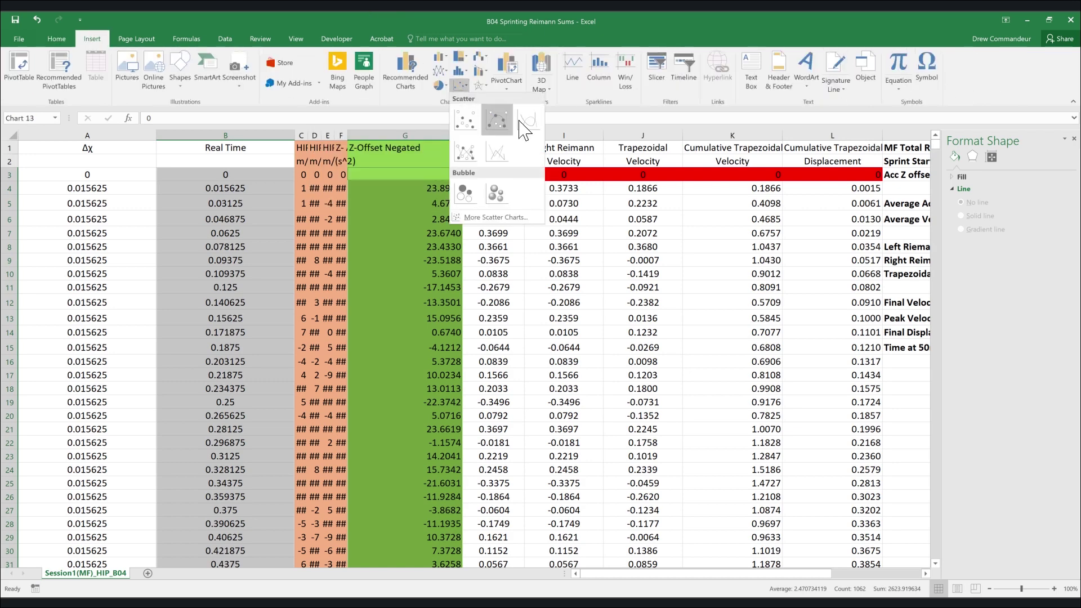
left_click(510, 116)
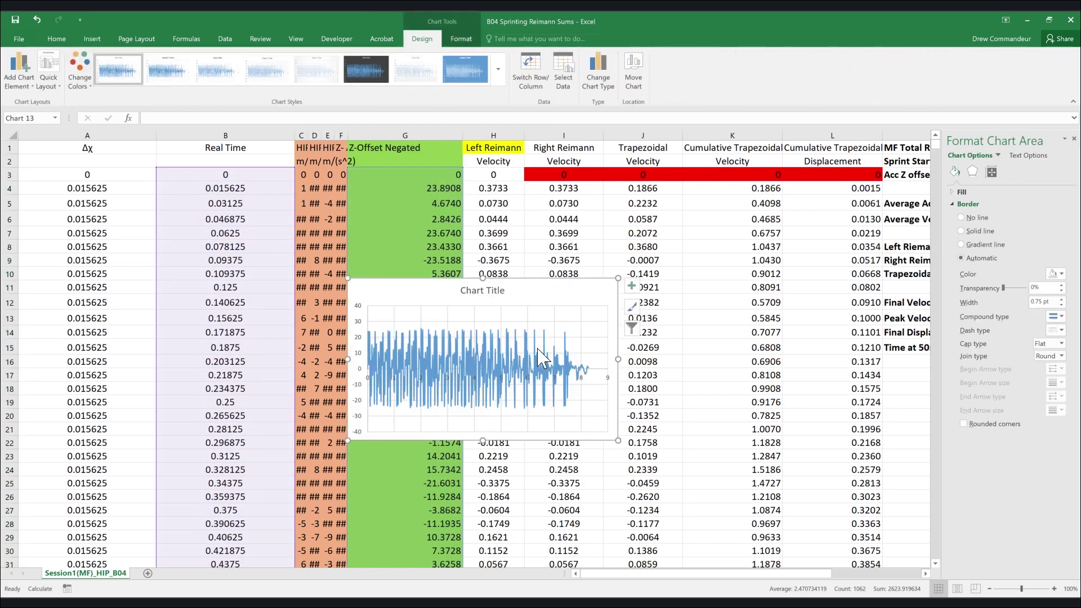
Widen the new chart, place it over the first columns below row 4, and title it "Z-Offset Negated vs time"
left_click_drag(617, 359, 682, 360)
left_click_drag(557, 284, 275, 208)
left_click(234, 215)
triple_click(233, 215)
key("BackSpace")
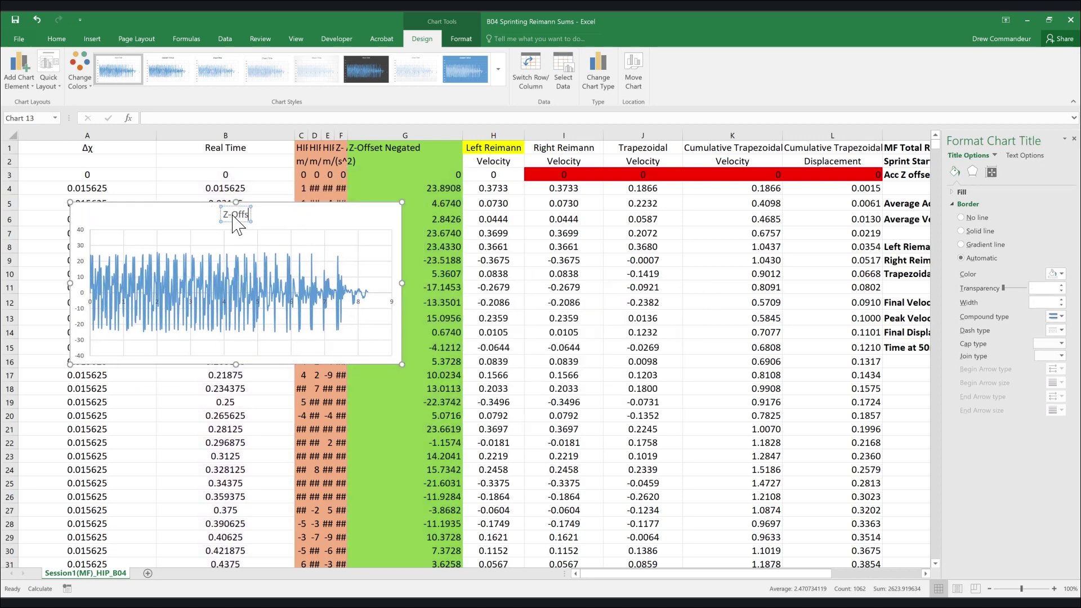
type("Z-Offset Negated vs time")
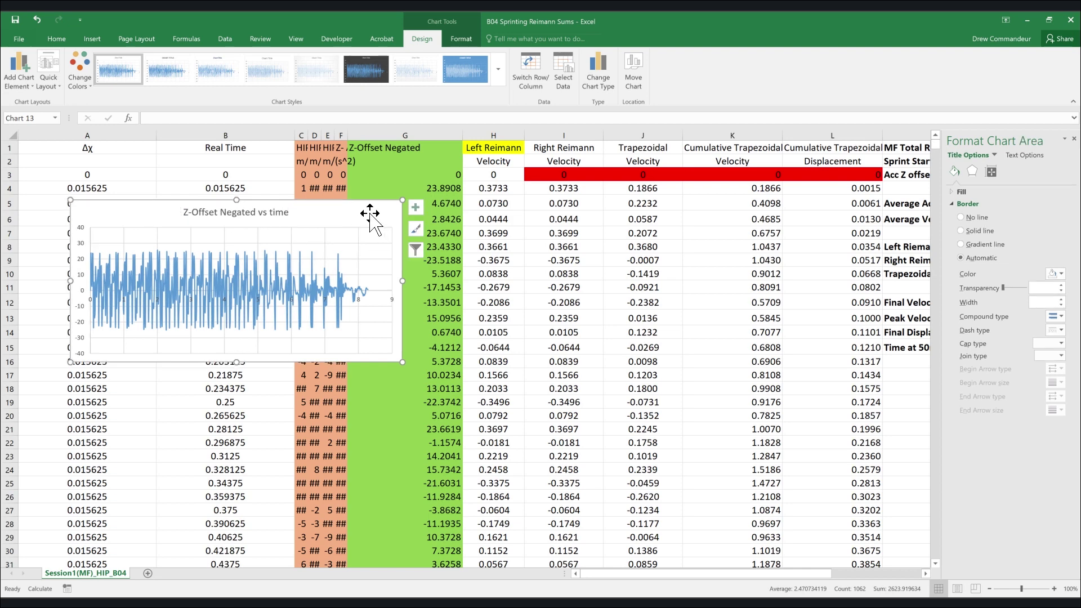
mouse_move(367, 212)
left_mouse_down()
mouse_move(357, 168)
mouse_move(410, 220)
mouse_move(349, 194)
mouse_move(349, 213)
left_mouse_up()
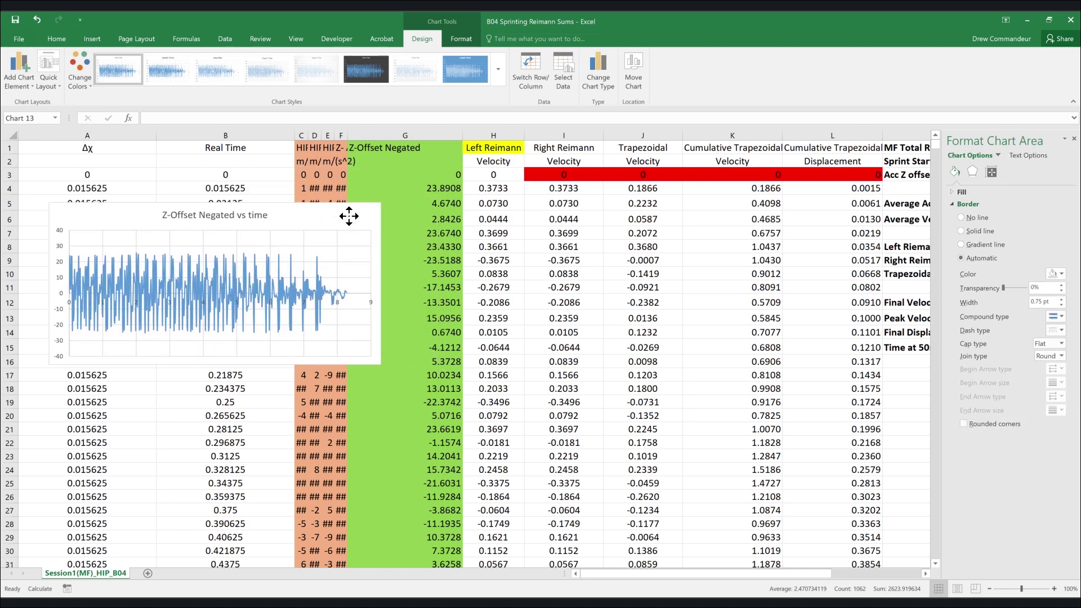
left_click(261, 175)
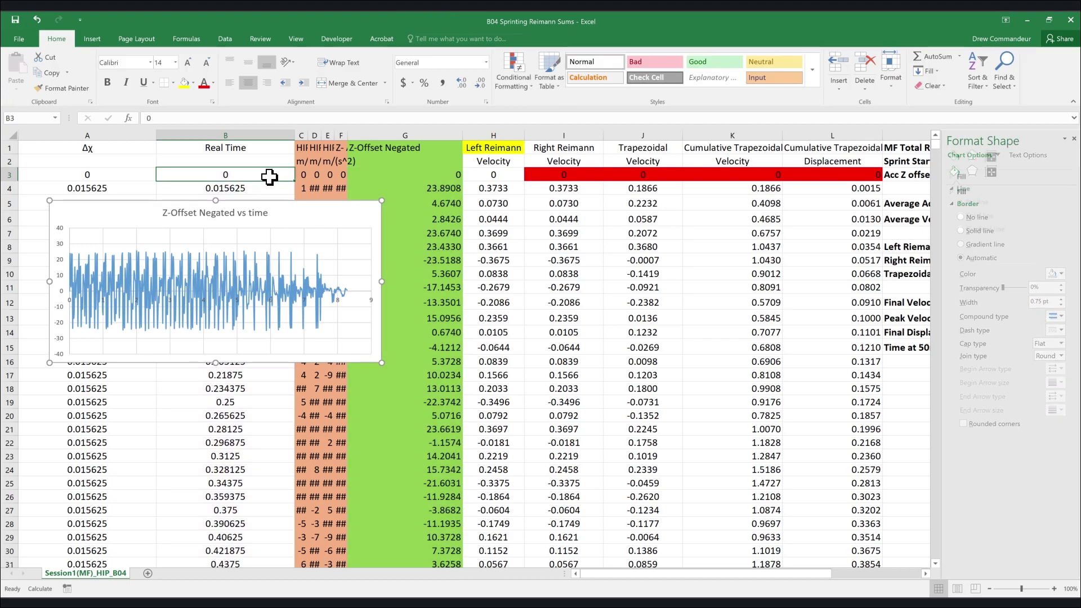
key("ctrl+shift+Down")
left_click_drag(935, 214, 935, 142)
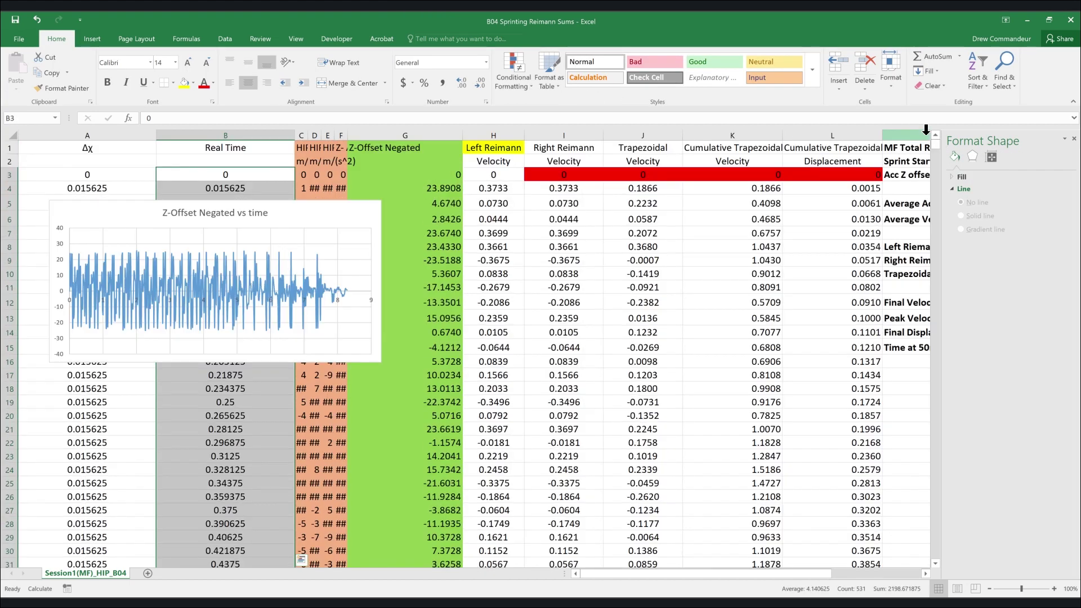
left_click(649, 176, "ctrl")
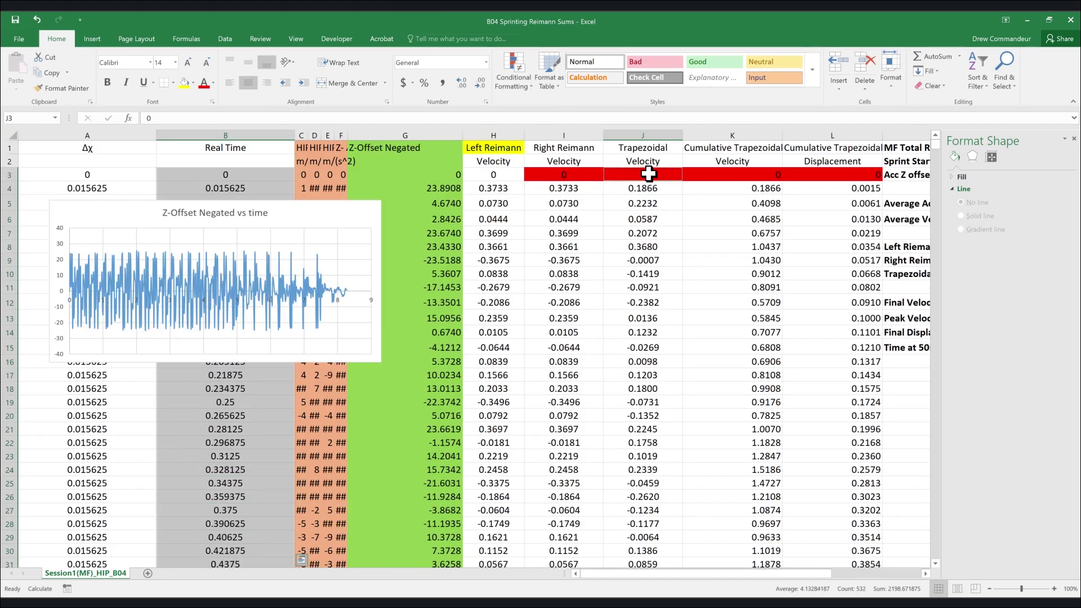
left_click(691, 176)
Insert a smooth-line scatter chart of Cumulative Trapezoidal Velocity (K3:K533) against Real Time (B3:B533)
left_click(240, 170)
key("ctrl+shift+Down")
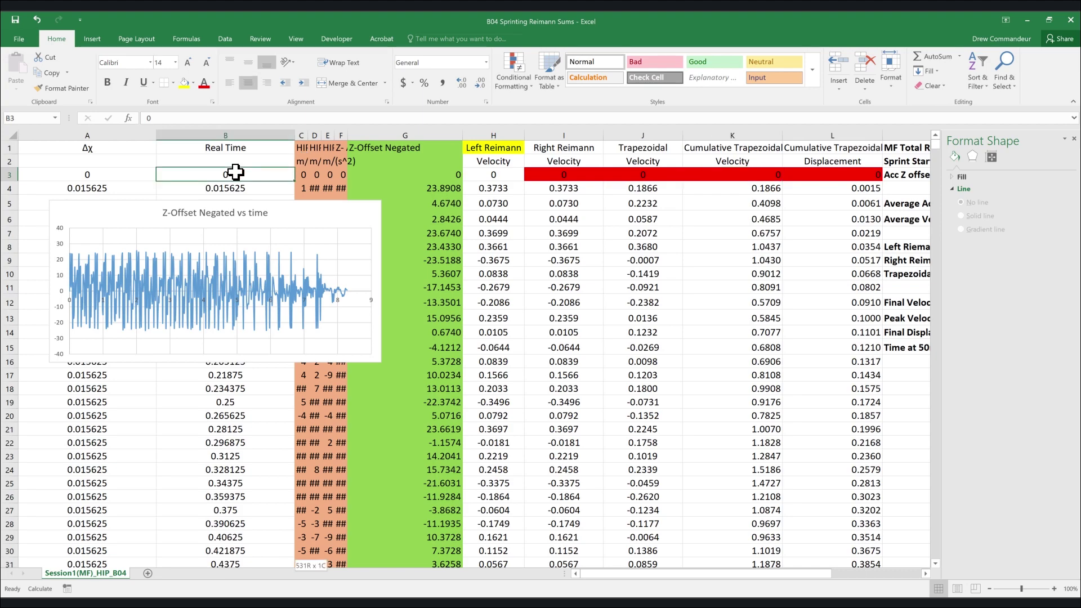
left_click_drag(935, 208, 935, 139)
left_click(754, 175, "ctrl")
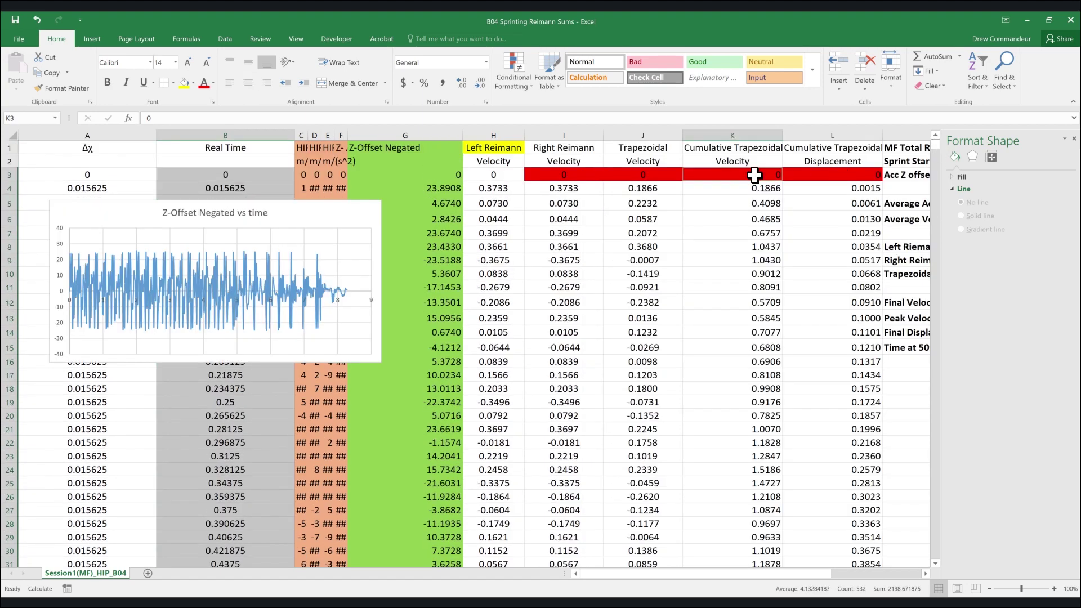
key("ctrl+shift+Down")
left_click_drag(936, 205, 935, 141)
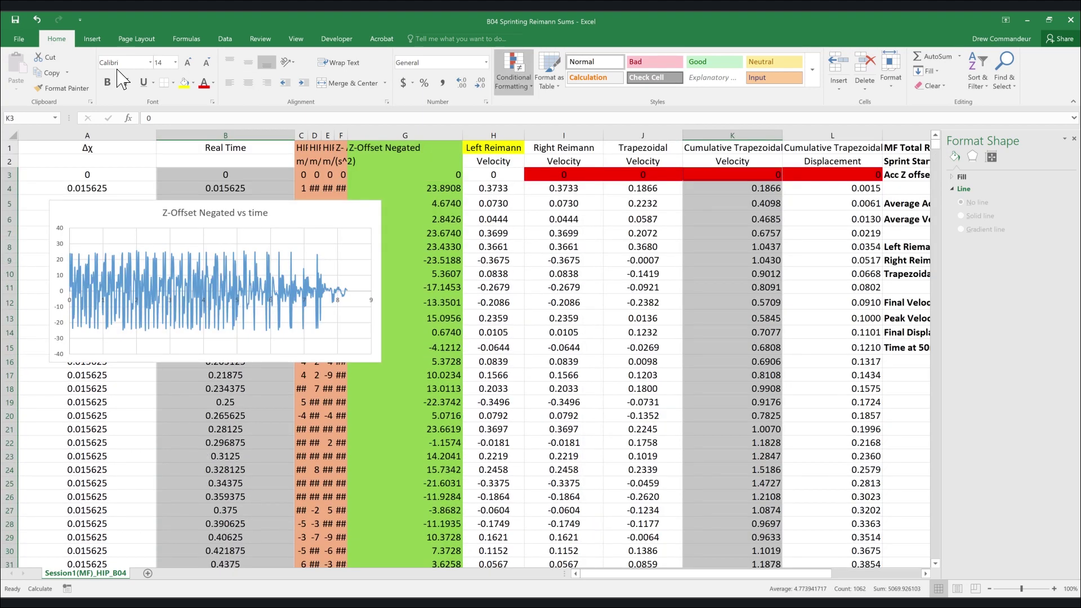
left_click(91, 39)
left_click(459, 85)
left_click(497, 120)
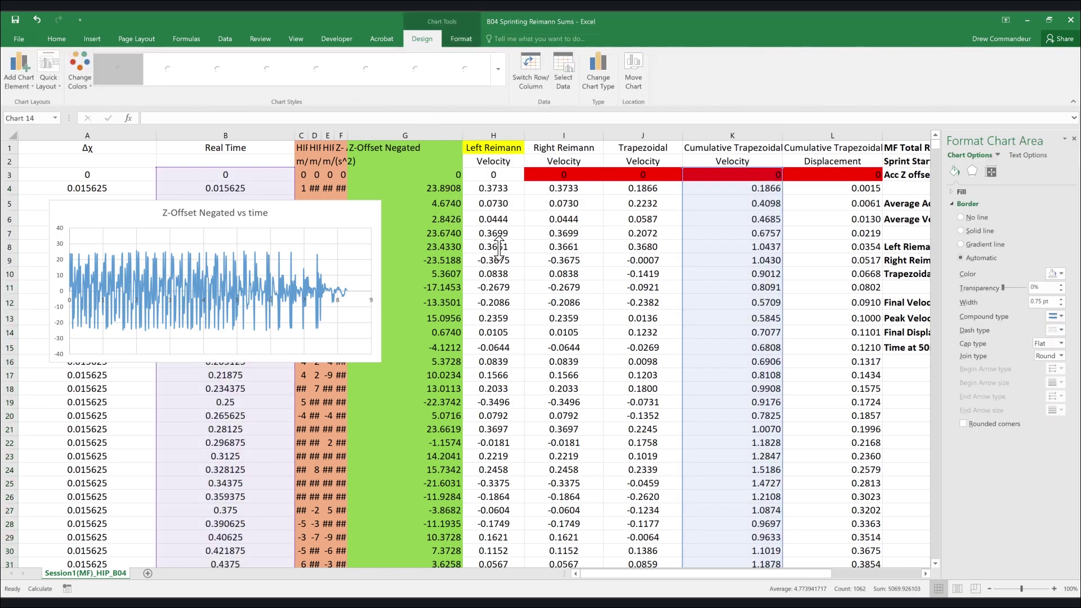
Place the velocity chart under the Z-Offset chart at matching width and title it "Velocity vs Time"
left_click_drag(416, 298, 126, 386)
left_click(179, 376)
triple_click(177, 375)
type("V")
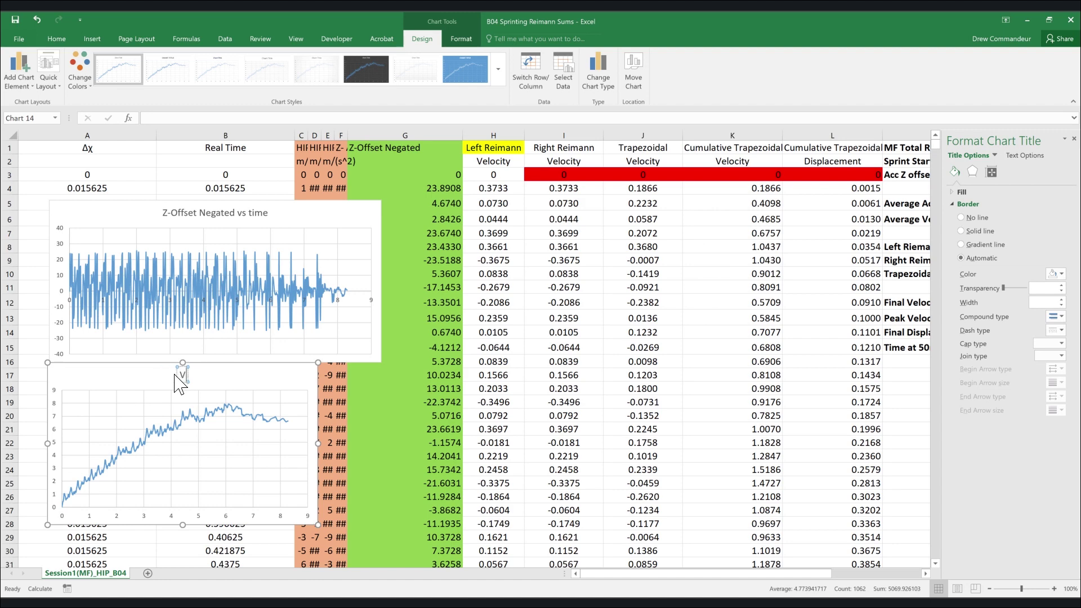
type("elocity vs Time")
left_click_drag(318, 523, 381, 501)
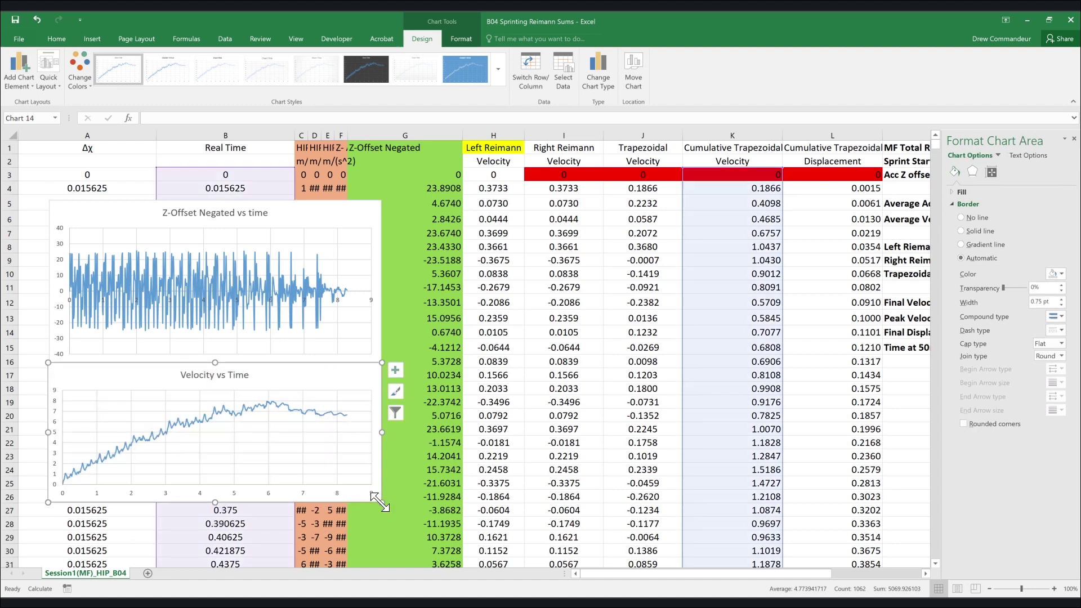
Insert a smooth-line scatter chart of Cumulative Trapezoidal Displacement (L3:L533) against Real Time (B3:B533)
left_click(186, 173)
key("ctrl+shift+Down")
left_click_drag(946, 247, 944, 137)
left_click(843, 178, "ctrl")
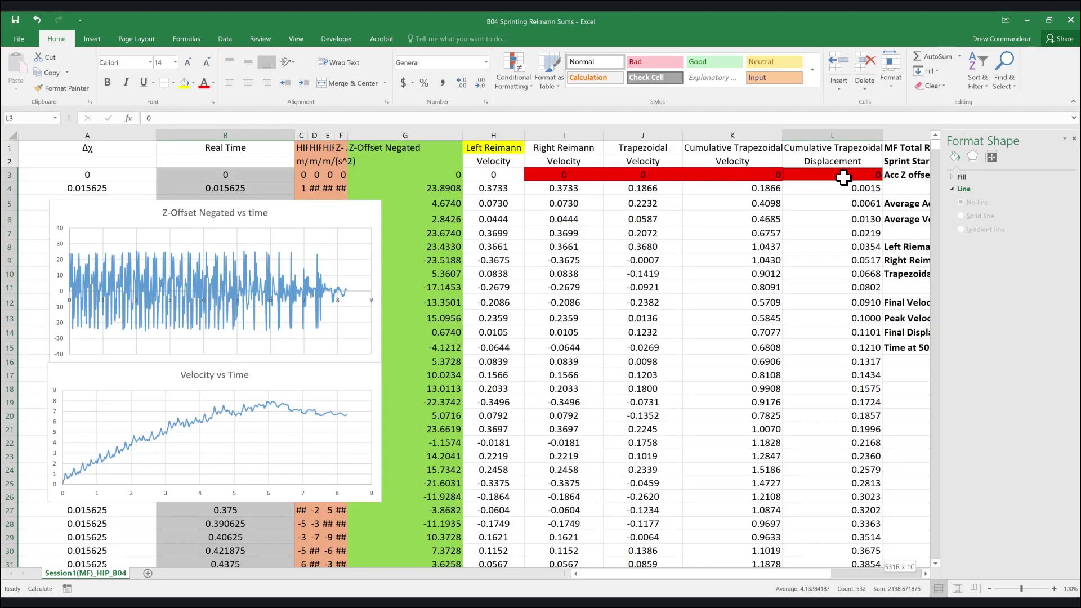
key("ctrl+shift+Down")
left_click_drag(924, 198, 944, 126)
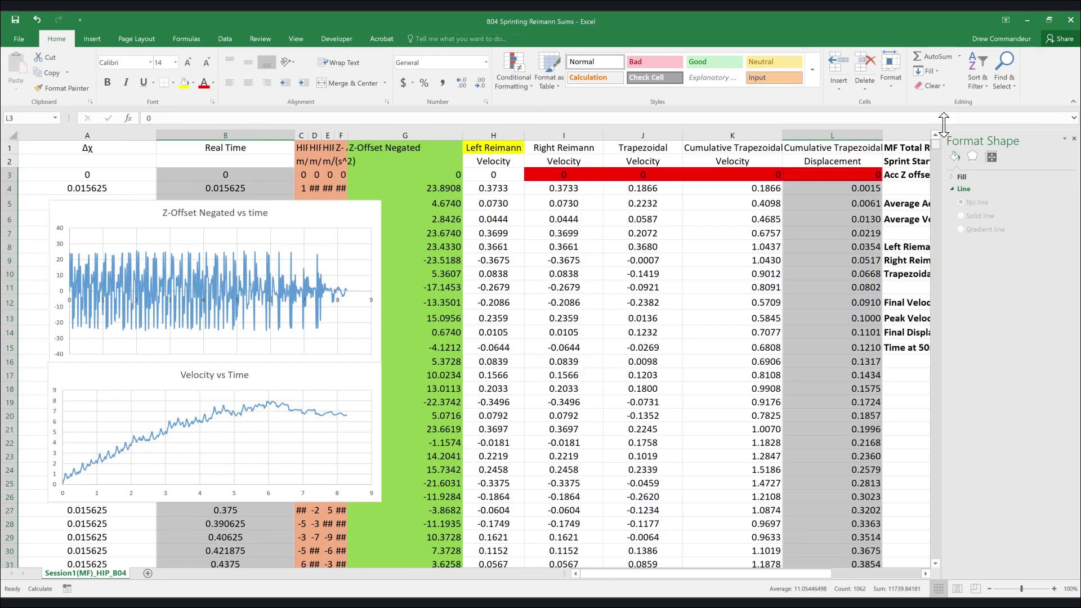
left_click(92, 39)
left_click(481, 85)
left_click(526, 116)
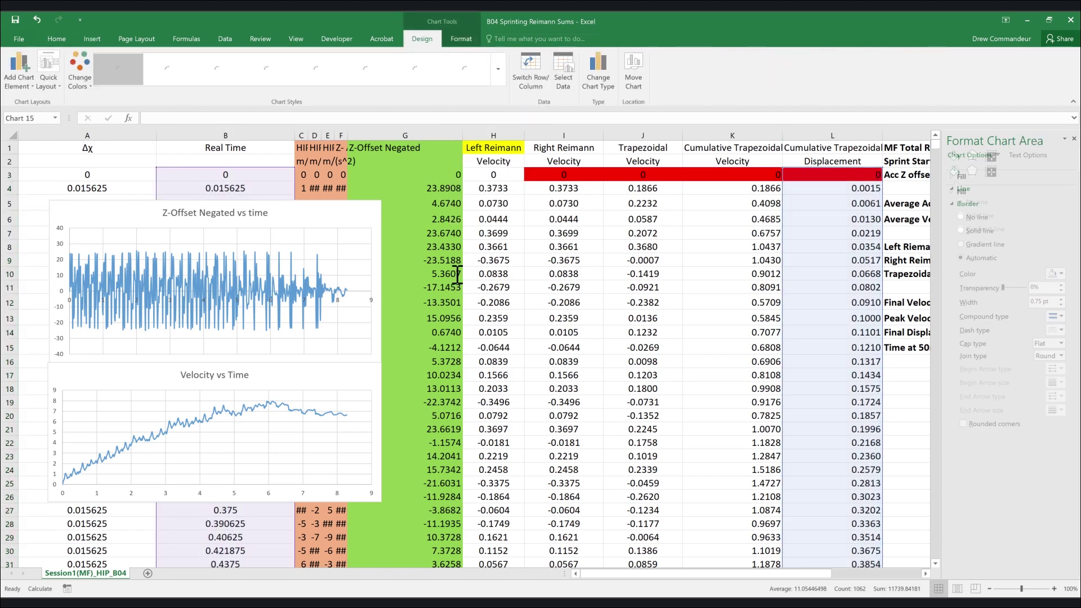
Title the displacement chart "Displacement vs Time"
left_click(481, 290)
type("Displacement")
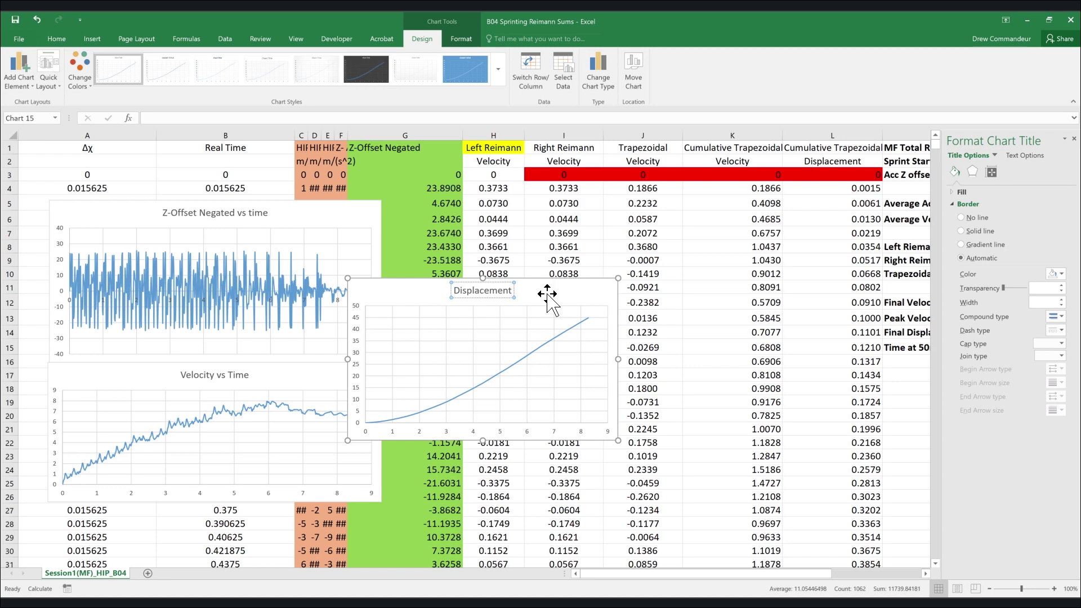
type(" vs Time")
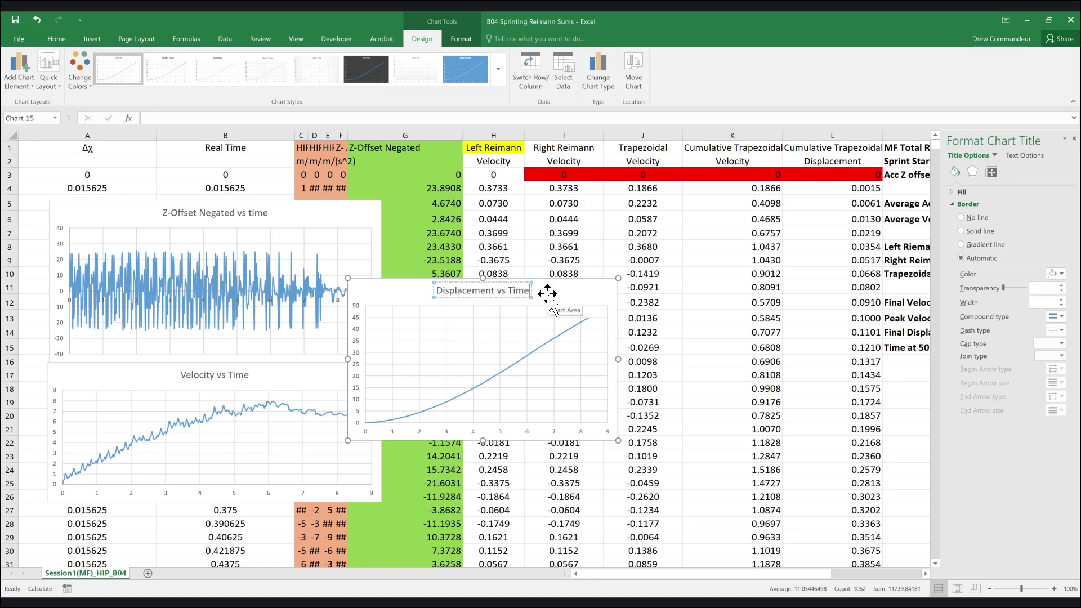
Capitalize the last word of the Z-Offset chart's title so it reads "Z-Offset Negated vs Time"
left_click(254, 213)
left_click(249, 213)
key("Delete")
type("T")
left_click(295, 204)
Arrange the Z-Offset, velocity and displacement charts side by side in one row below row 4, resizing them to fit
left_click_drag(412, 299, 719, 209)
left_click_drag(311, 212, 286, 210)
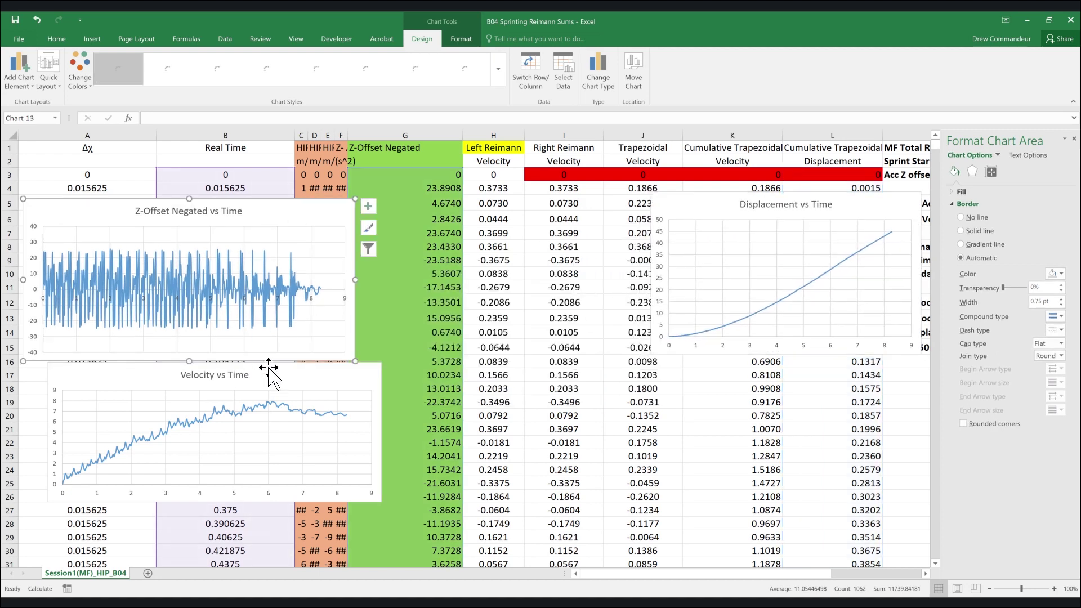
left_click_drag(326, 278, 336, 279)
left_click_drag(254, 371, 542, 206)
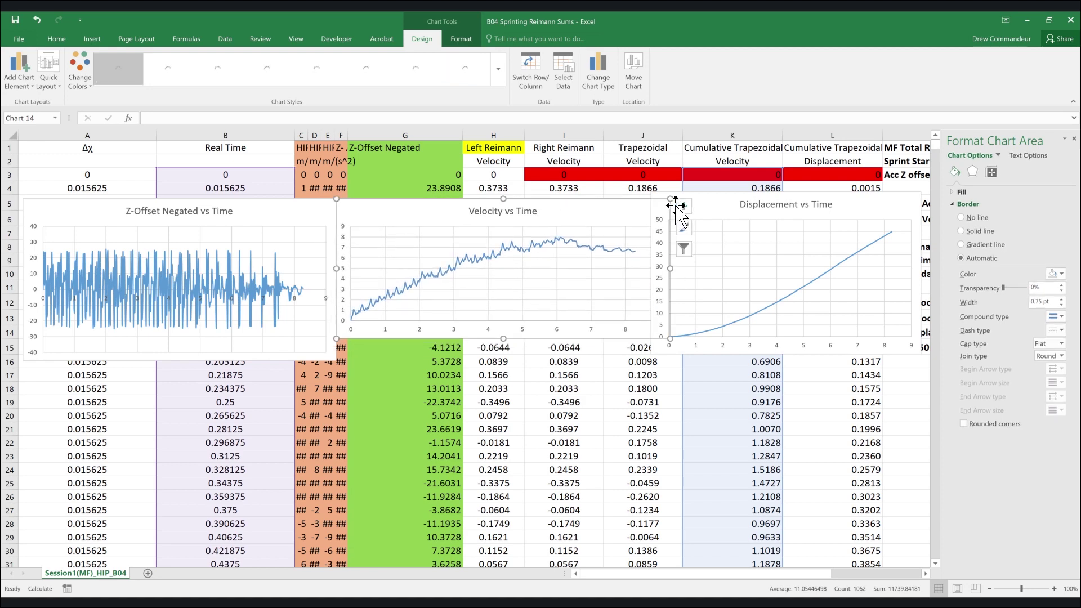
left_click_drag(650, 363, 637, 359)
left_click_drag(677, 201, 661, 209)
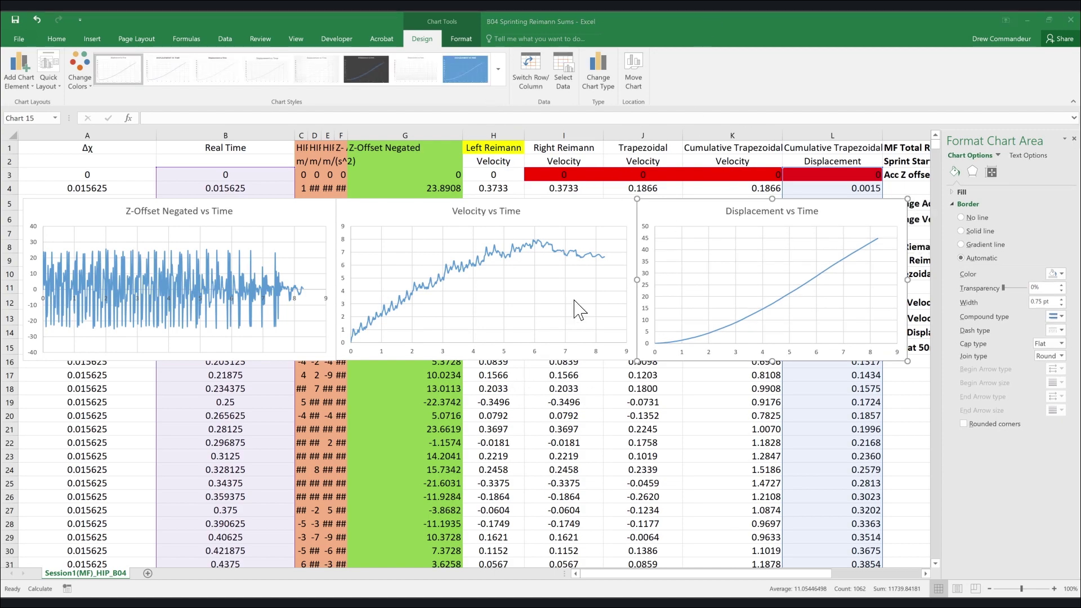
Narrow the Real Time and Δχ columns (B and A) to roughly half their width
left_click_drag(295, 135, 236, 130)
left_click_drag(155, 135, 89, 135)
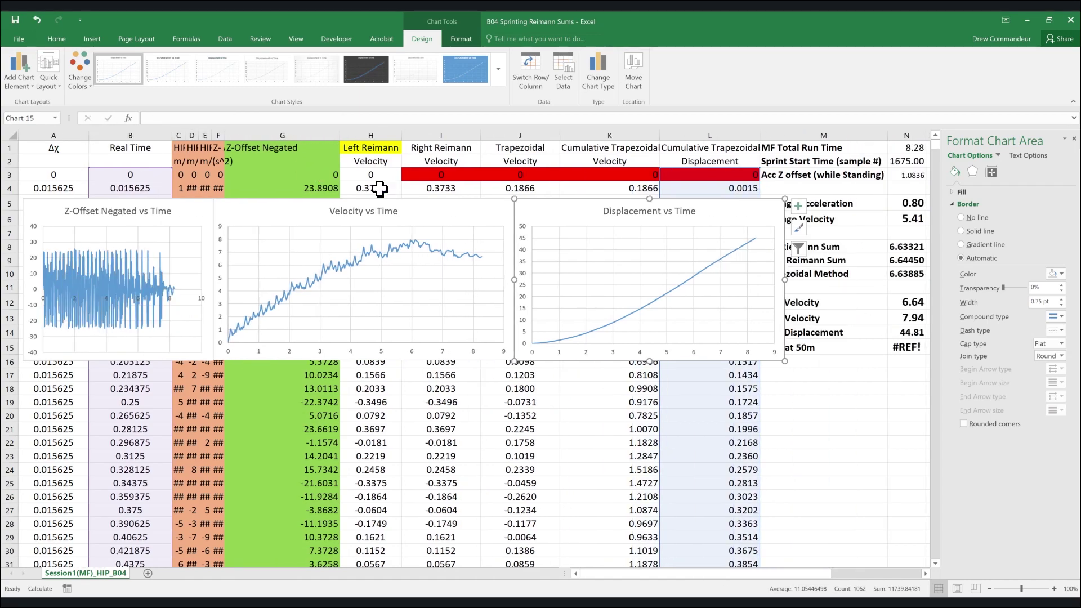